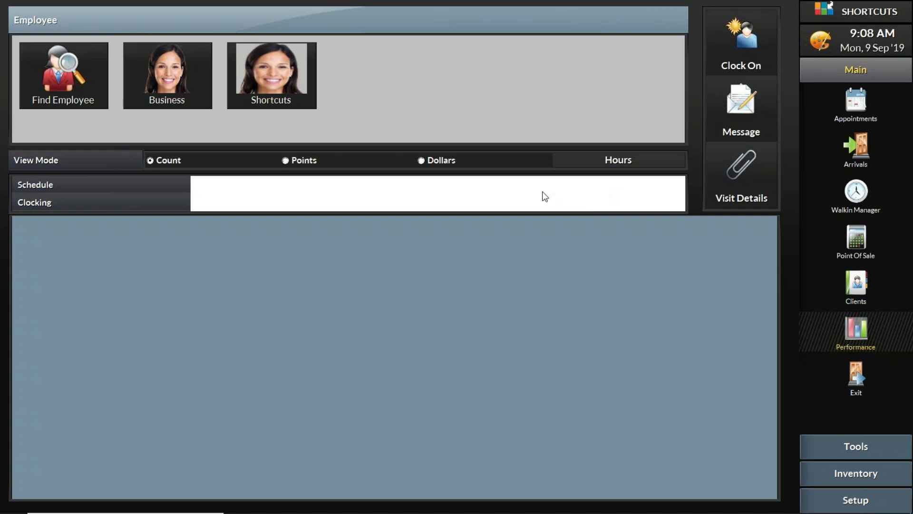
- Clock on the Shortcuts employee and confirm the clock-on time
click(255, 84)
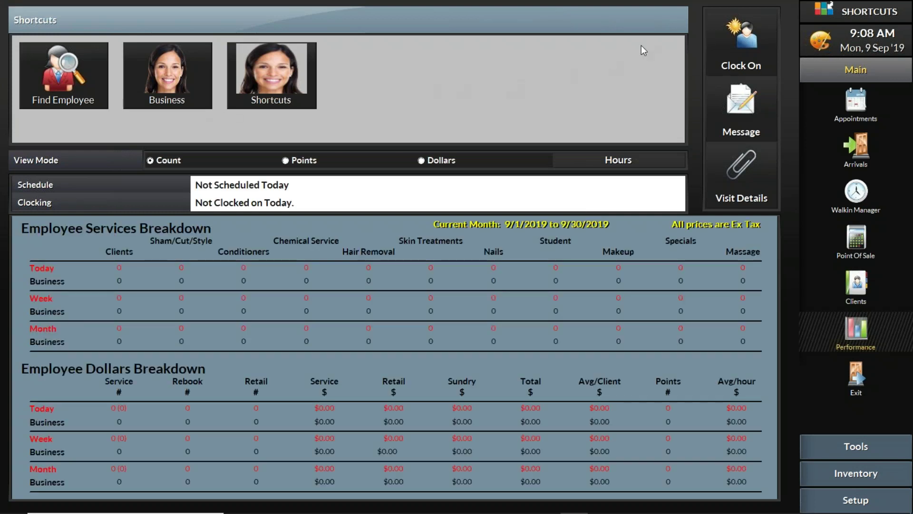
click(733, 36)
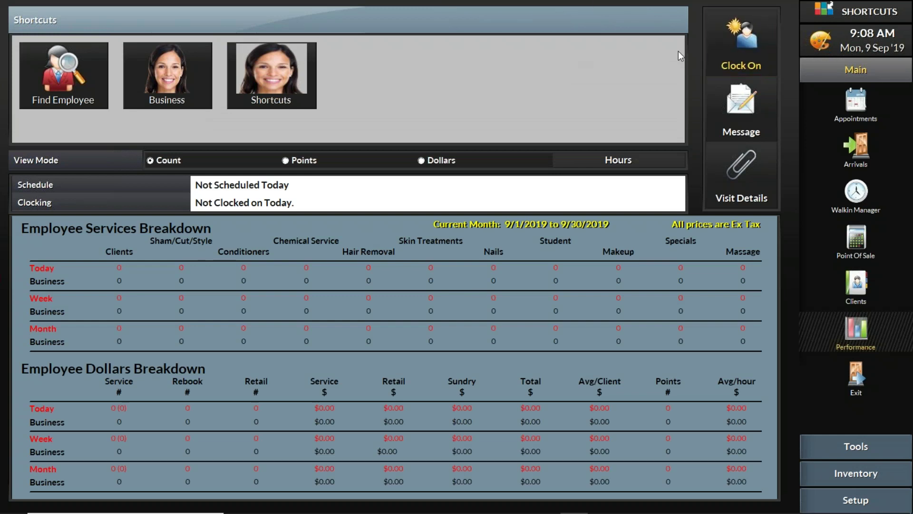
click(710, 48)
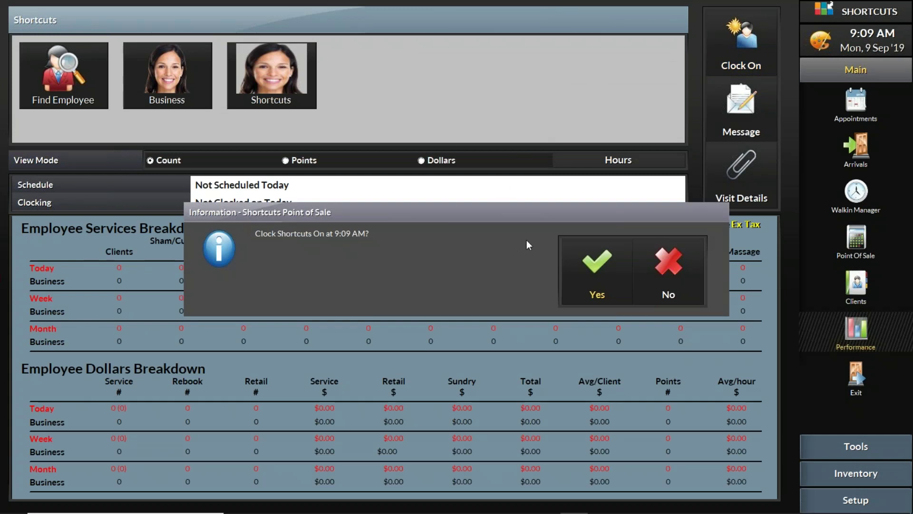
click(568, 270)
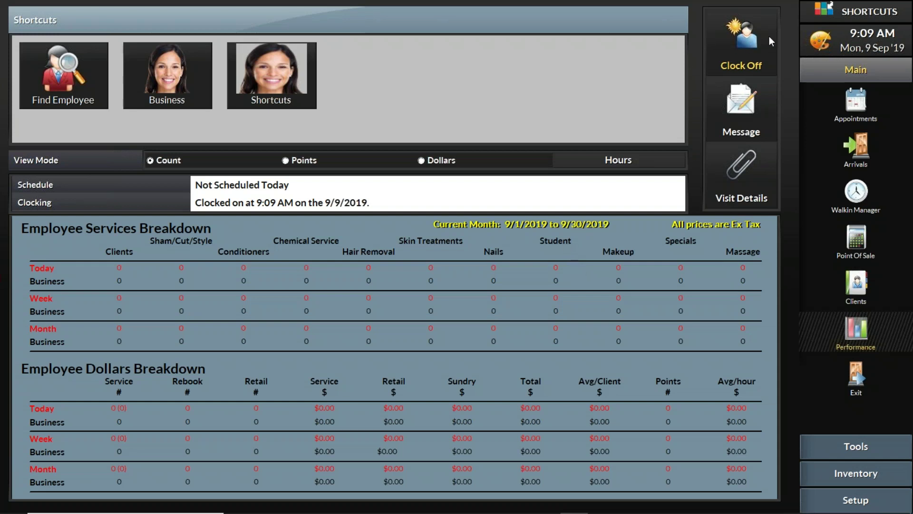
- Return to the employee performance screen from the appointment book and clock off the Shortcuts employee, confirming the time
click(868, 104)
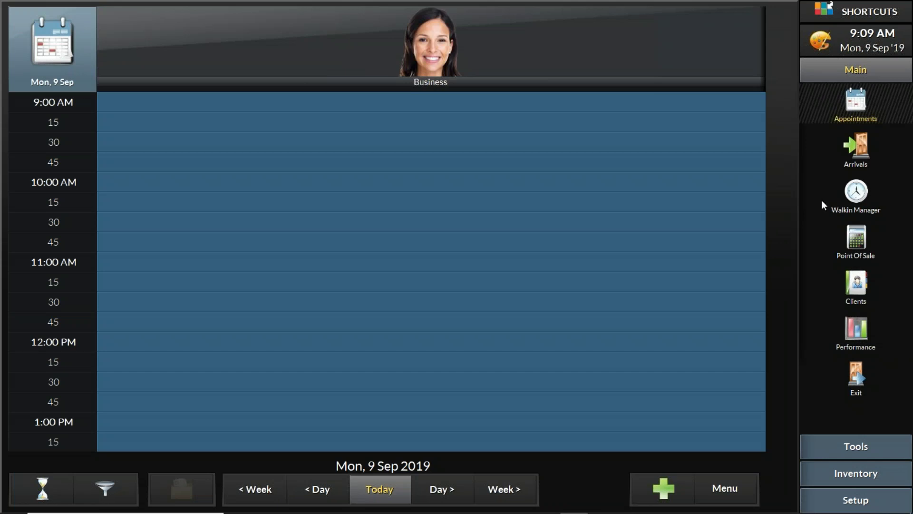
click(862, 328)
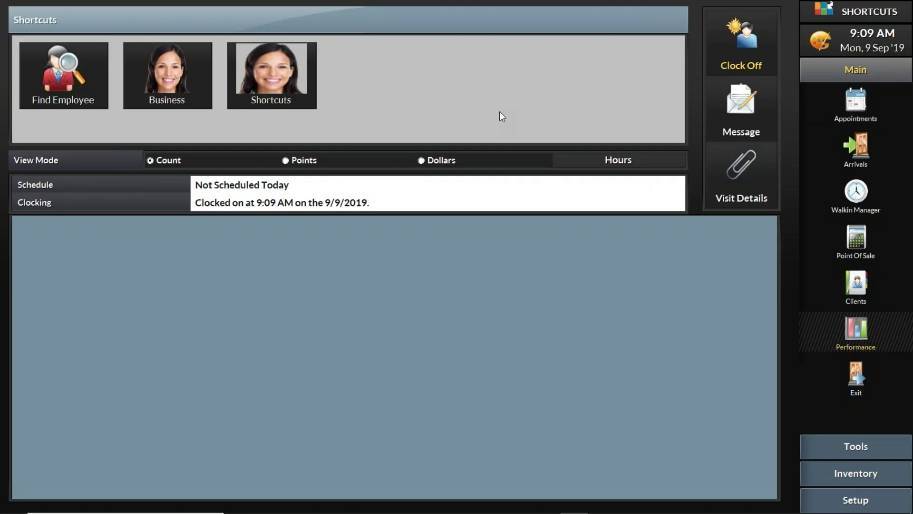
click(754, 57)
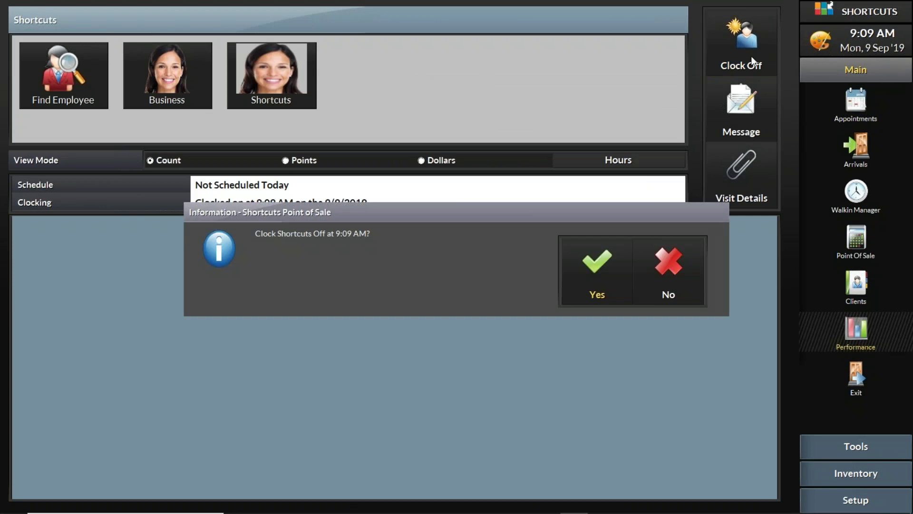
click(569, 266)
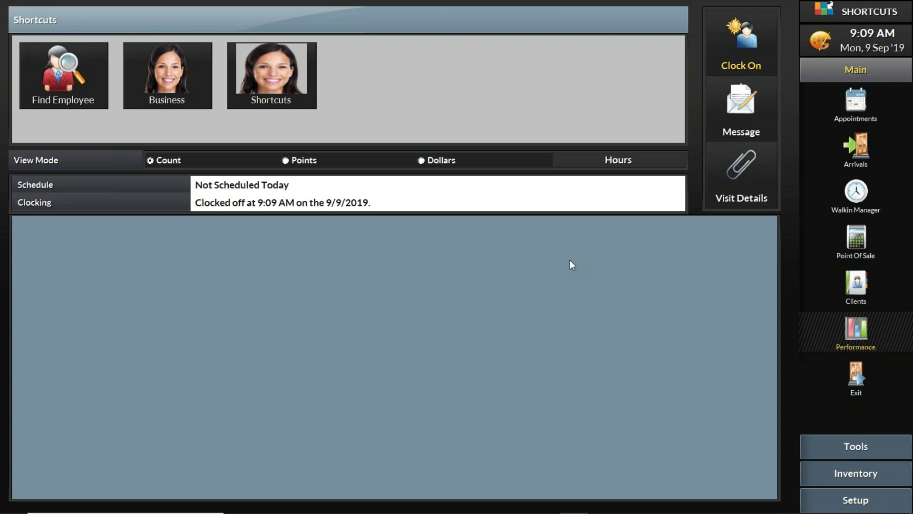
- Open the list of reports and select the Employee Hours report in the Employees category
click(845, 105)
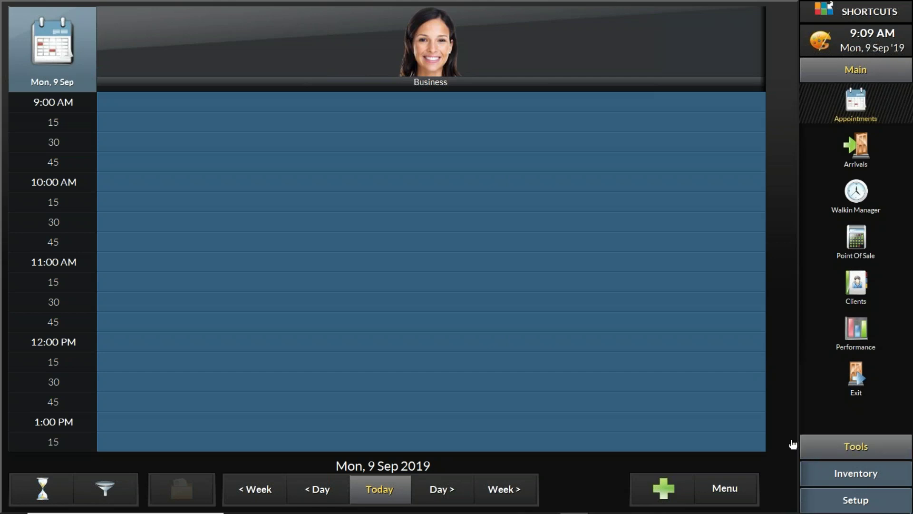
click(825, 450)
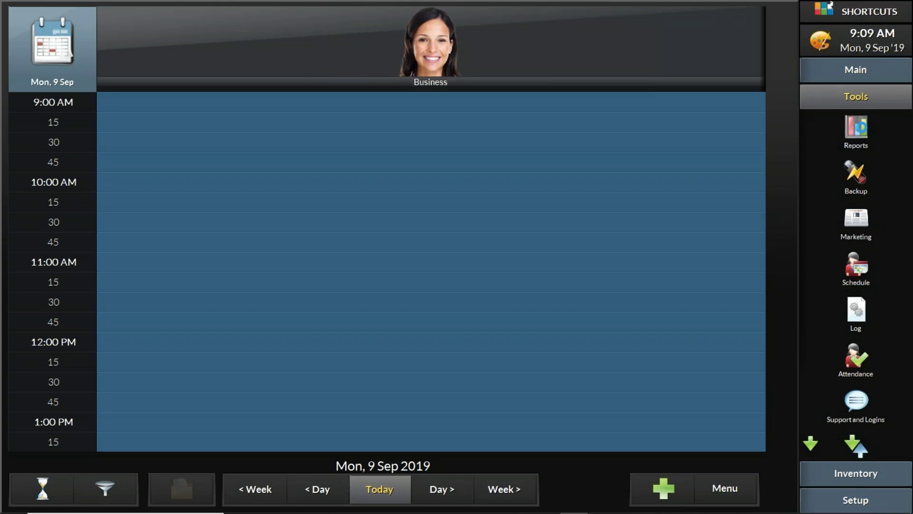
click(860, 127)
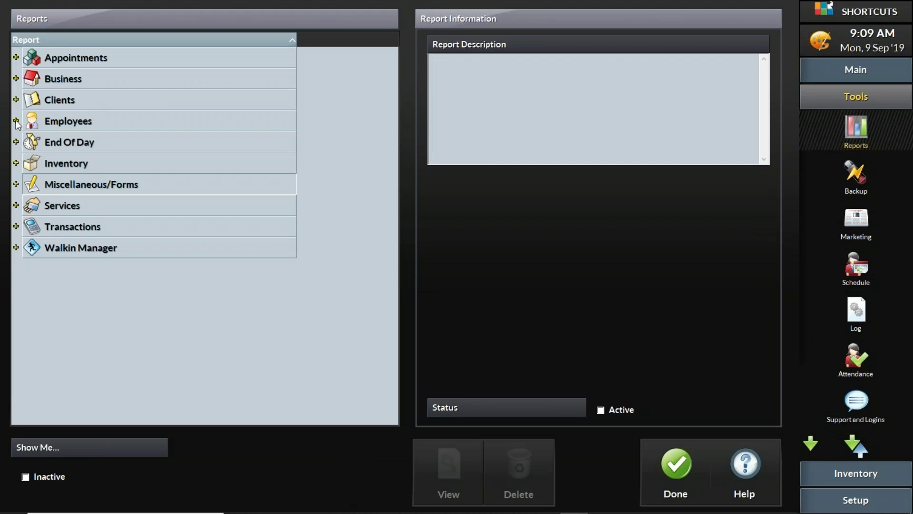
click(17, 58)
click(16, 57)
click(16, 100)
click(16, 100)
click(16, 121)
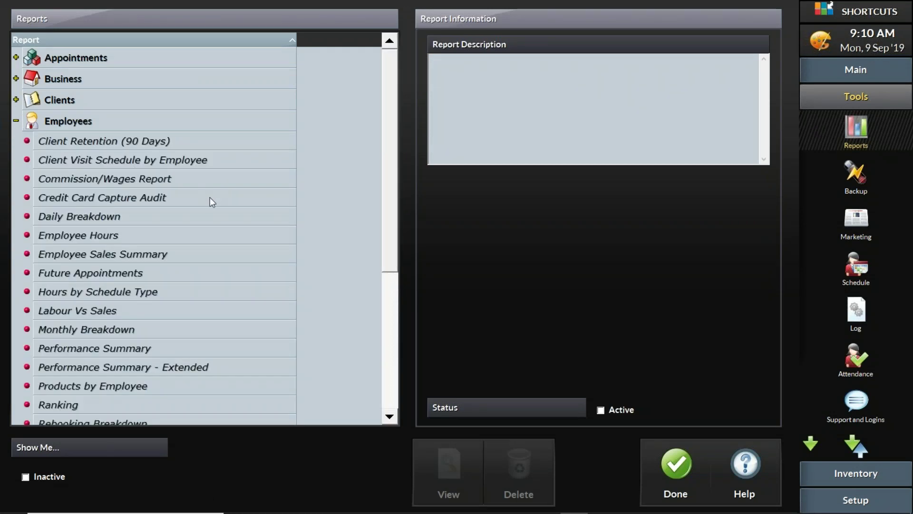
click(145, 240)
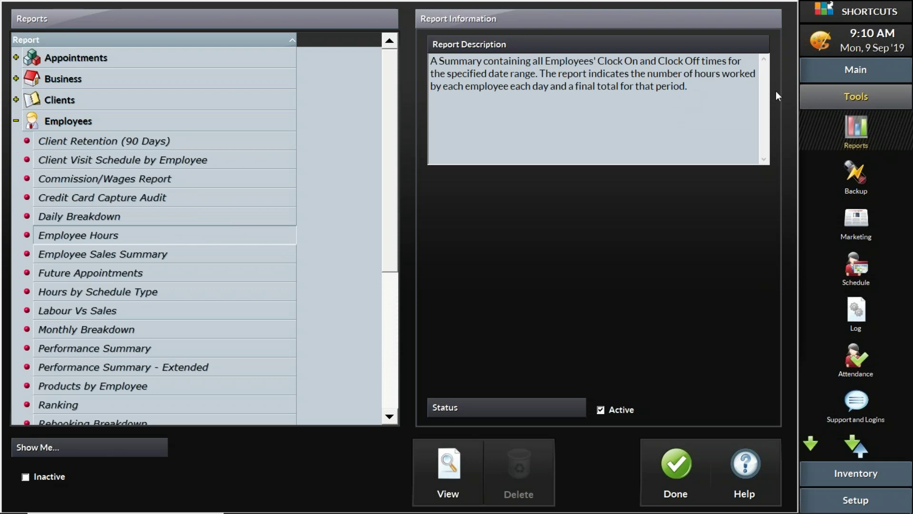
- Read the description of the Employee Hours report, comparing it with the neighbouring reports
click(137, 247)
click(139, 219)
click(133, 236)
click(131, 254)
click(130, 237)
drag(696, 91, 429, 61)
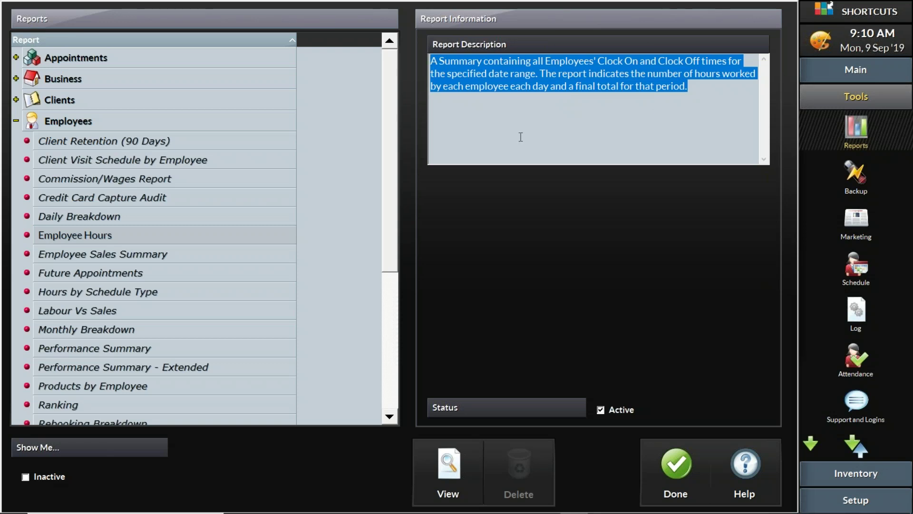
drag(535, 87, 545, 87)
drag(695, 86, 433, 61)
- Open the Employee Hours report options and set the date range to September 2 through September 8, 2019
click(460, 465)
click(448, 464)
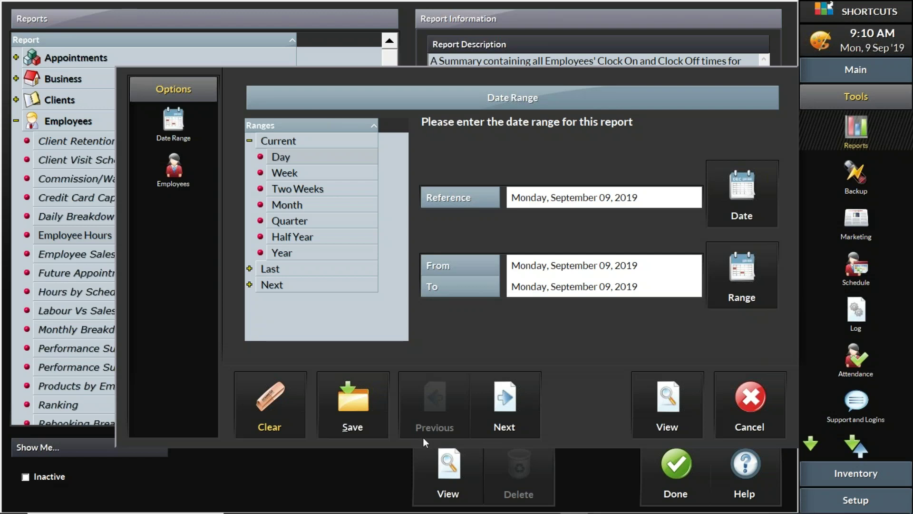
click(724, 285)
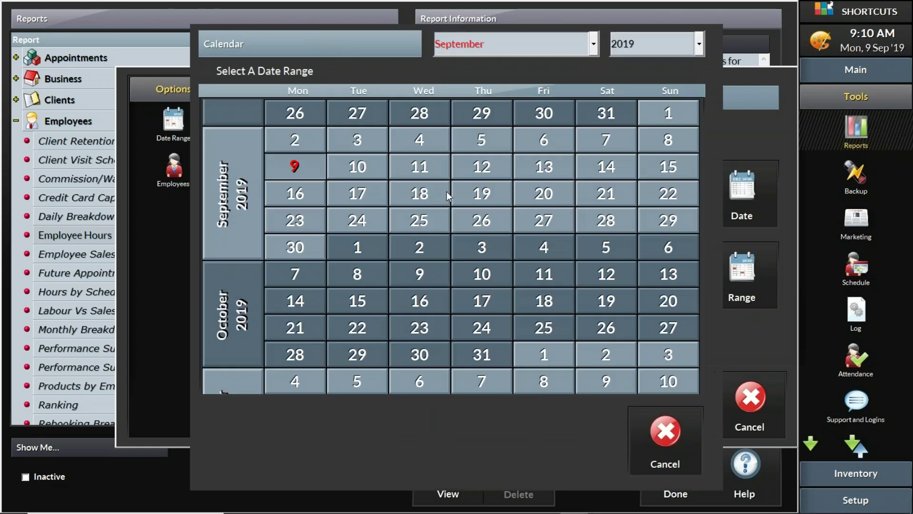
click(293, 144)
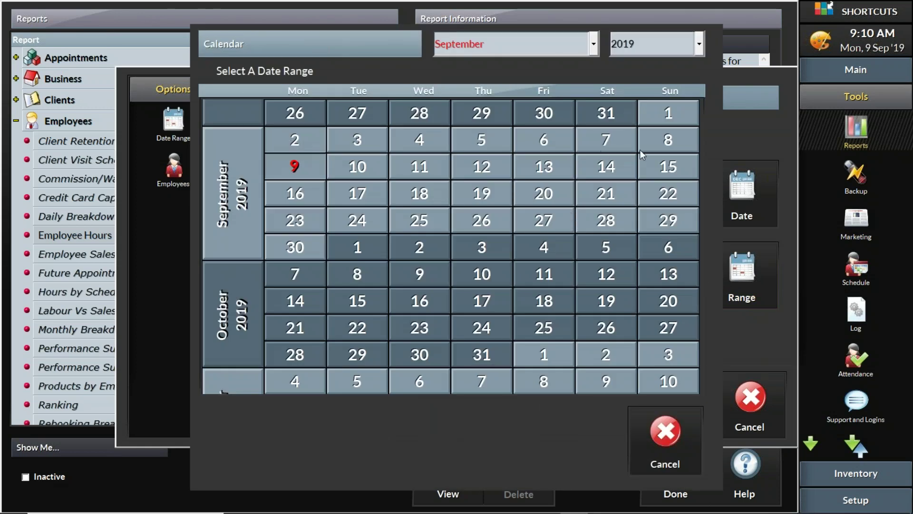
click(668, 143)
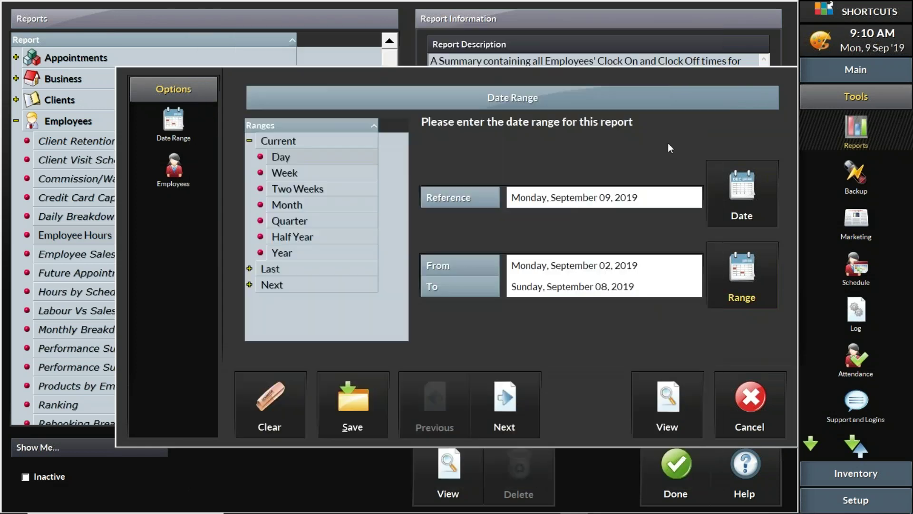
- Set the report's date range to the single day September 9, 2019, and generate the Employee Hours report
click(725, 270)
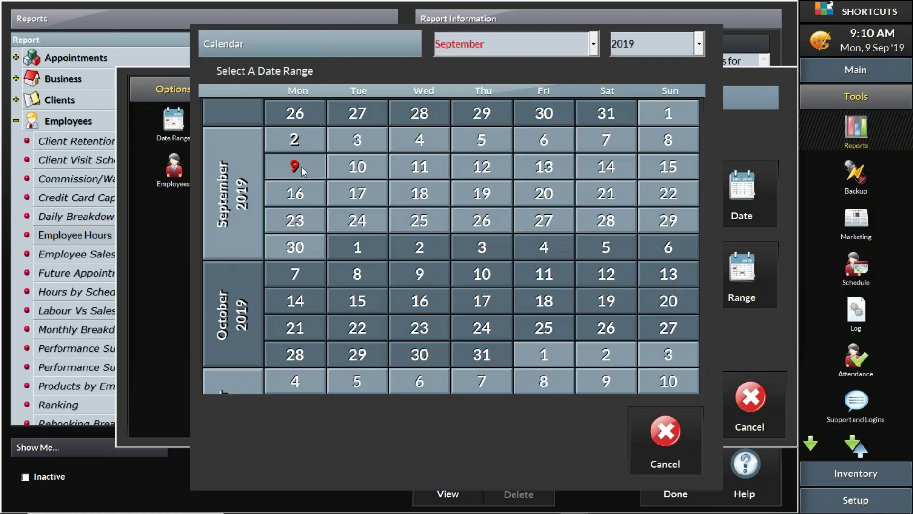
double_click(298, 166)
click(658, 387)
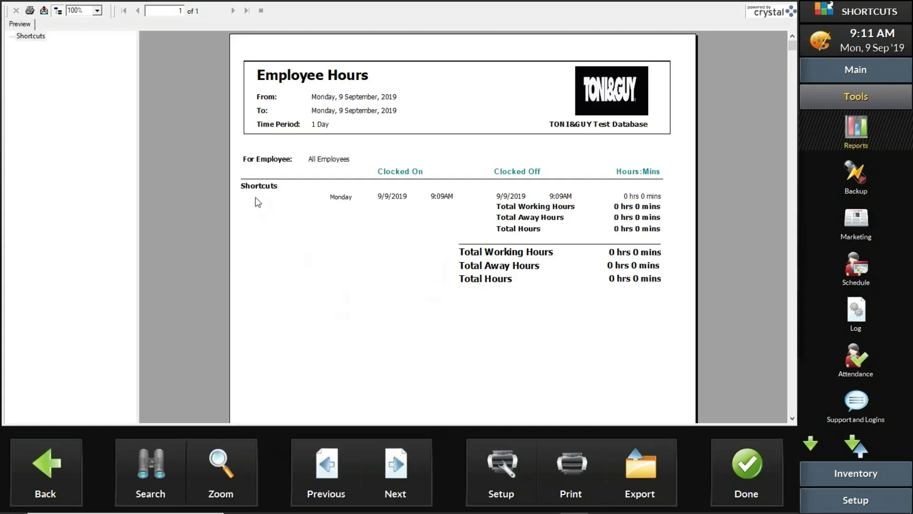
- Examine the Shortcuts employee's day, clock-on and clock-off times and hours in the report, then close the report
click(351, 199)
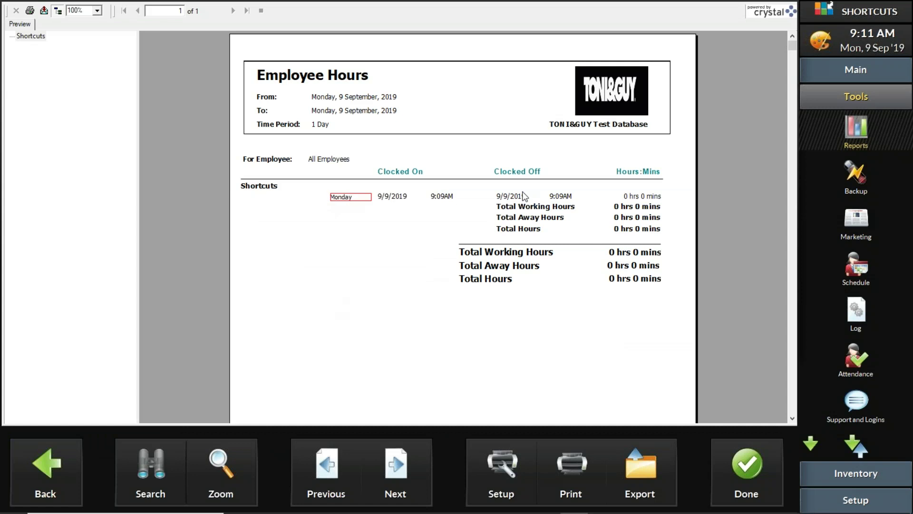
click(657, 200)
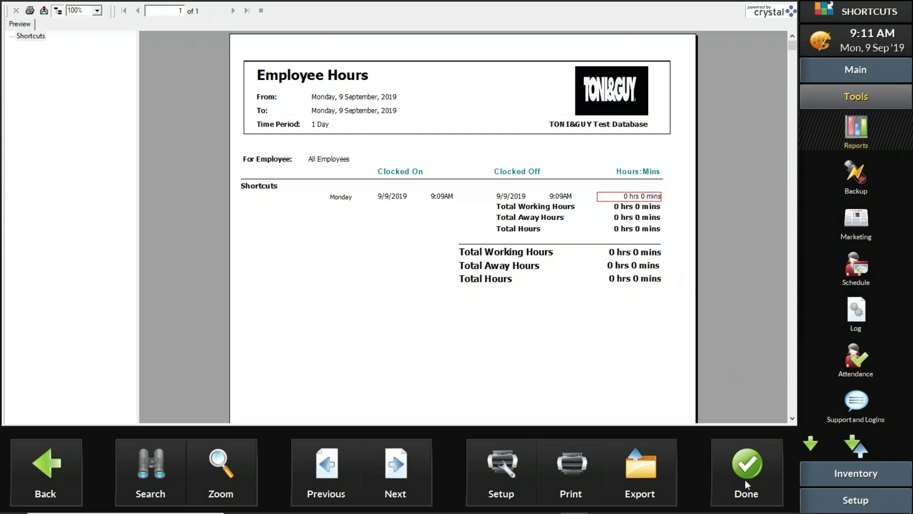
click(746, 480)
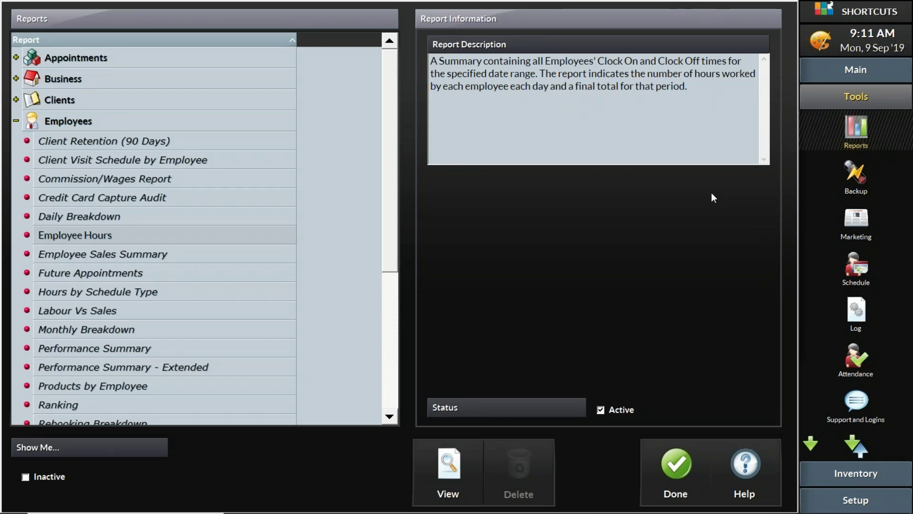
- Look at the attendance screen, browse the report categories, and reselect the Employee Hours report under Employees
click(858, 361)
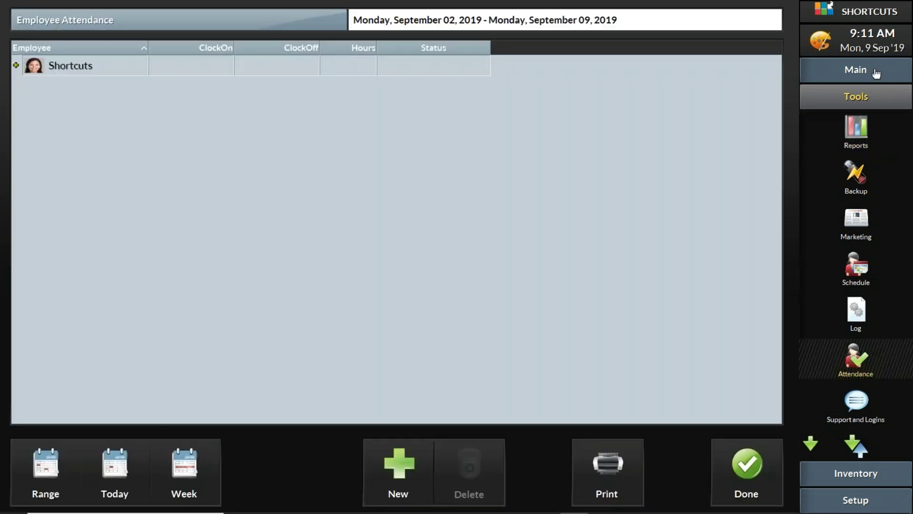
click(862, 127)
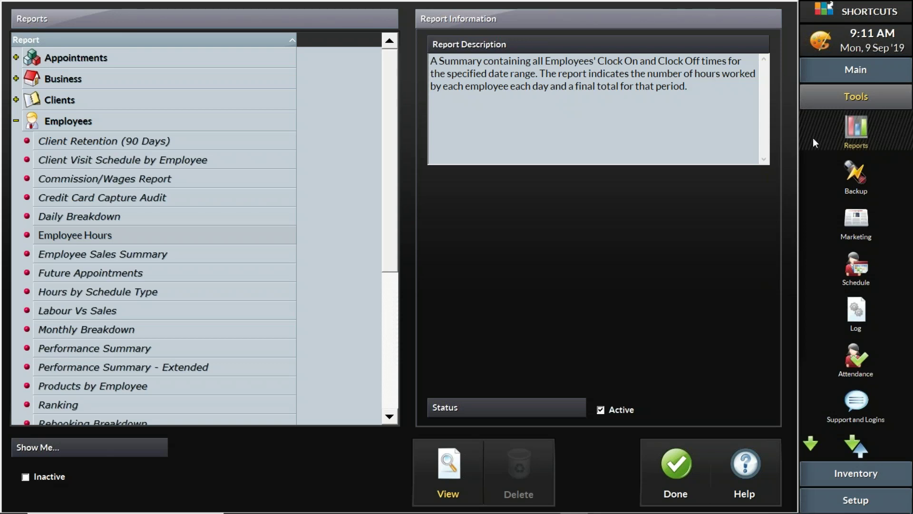
click(16, 121)
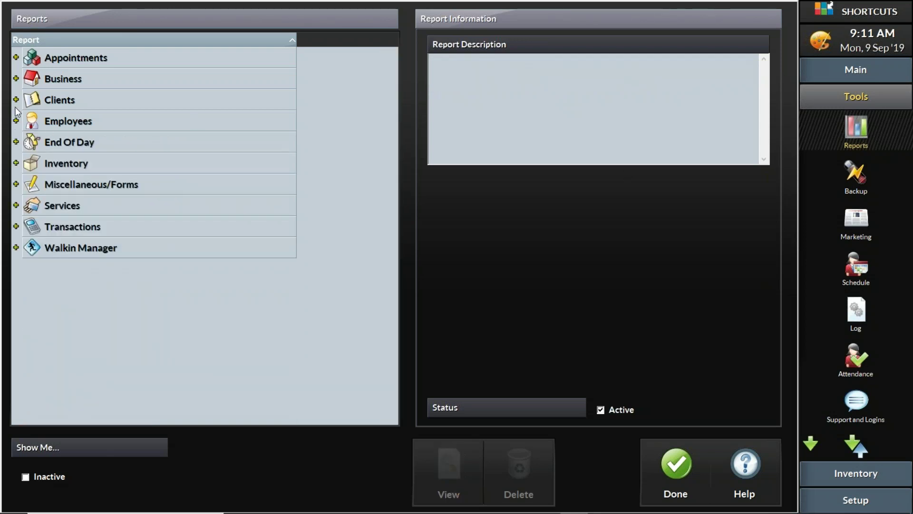
click(15, 101)
click(15, 100)
click(16, 122)
click(16, 121)
click(16, 141)
click(15, 142)
click(16, 121)
click(16, 121)
click(16, 122)
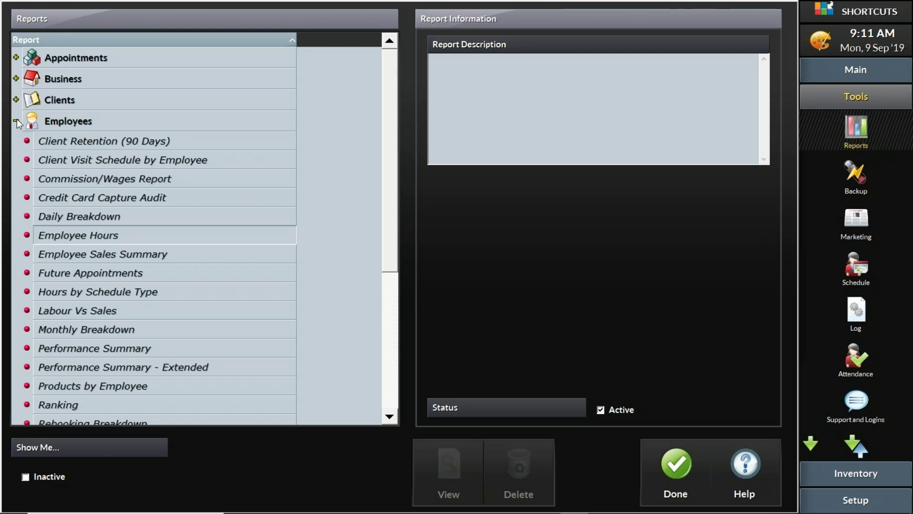
click(106, 236)
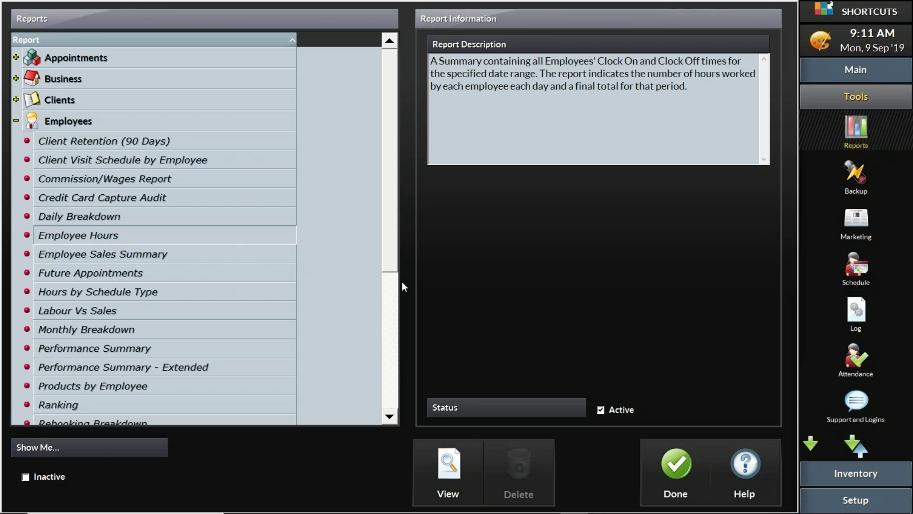
- Open the employee attendance screen, expand the Shortcuts employee's entry and select the clocking record beneath it
click(860, 362)
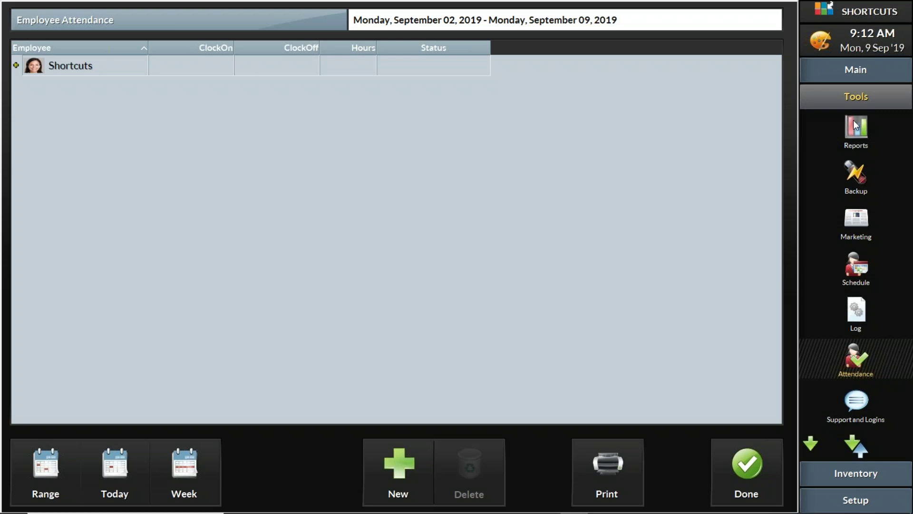
click(860, 355)
click(856, 139)
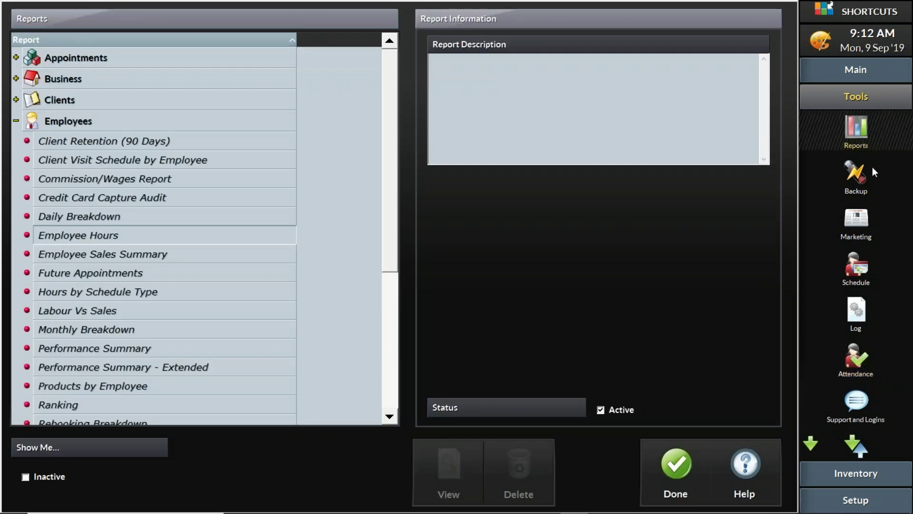
click(855, 353)
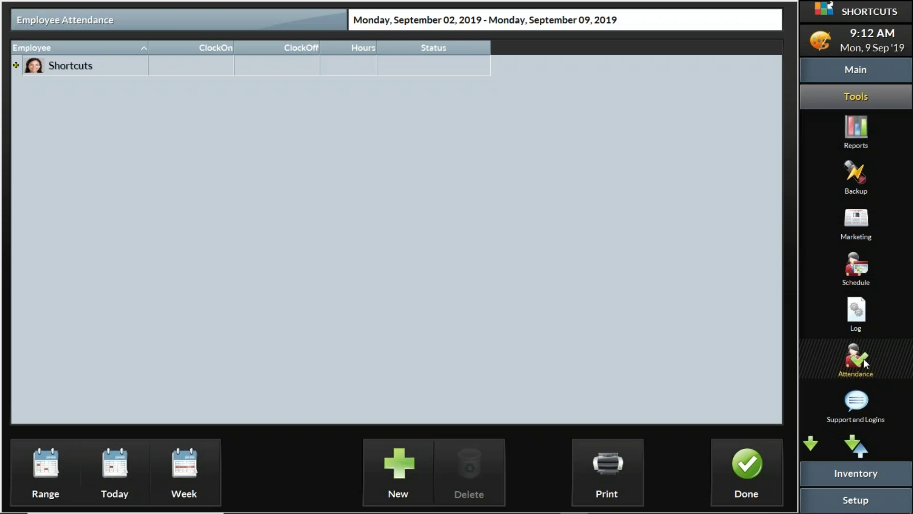
click(16, 65)
click(87, 83)
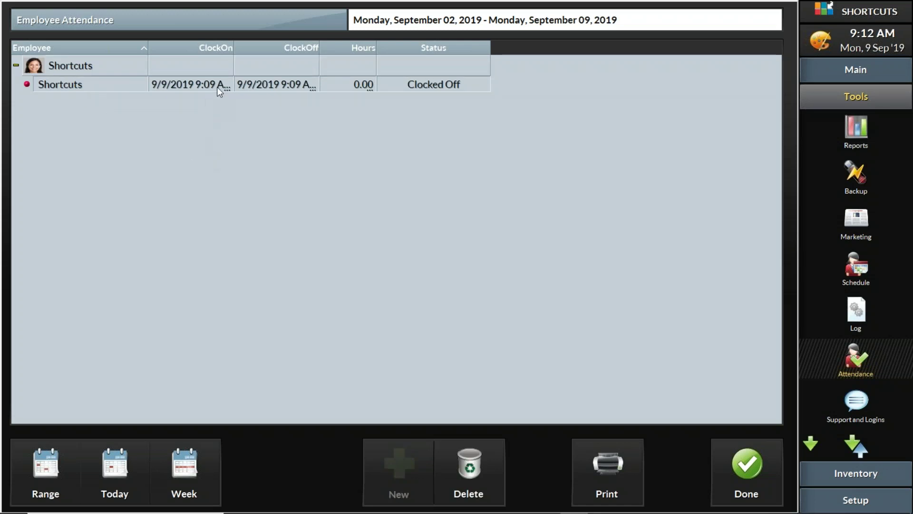
- Widen the ClockOn and ClockOff columns to fit the full date and time, and narrow the Hours column slightly
mouse_move(234, 57)
mouse_down()
mouse_move(267, 57)
mouse_move(247, 57)
mouse_up()
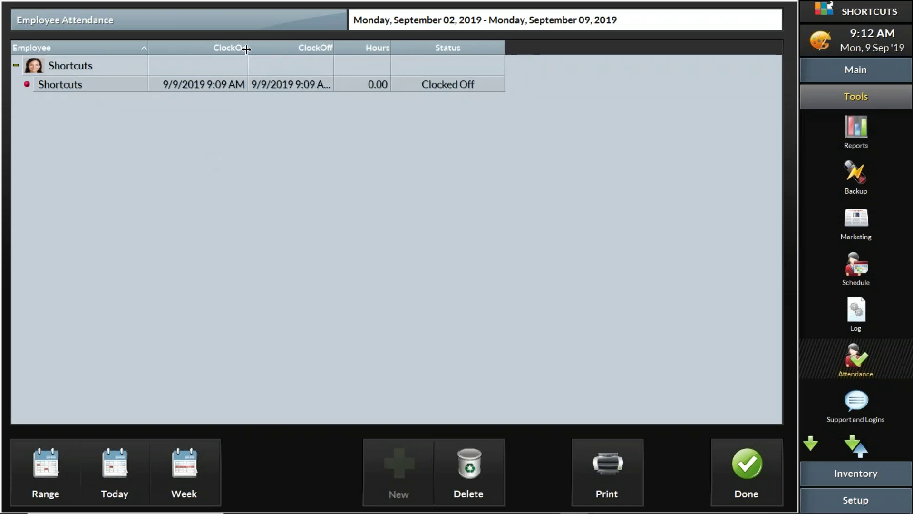
mouse_move(333, 50)
mouse_down()
mouse_move(363, 49)
mouse_move(335, 50)
mouse_move(347, 49)
mouse_up()
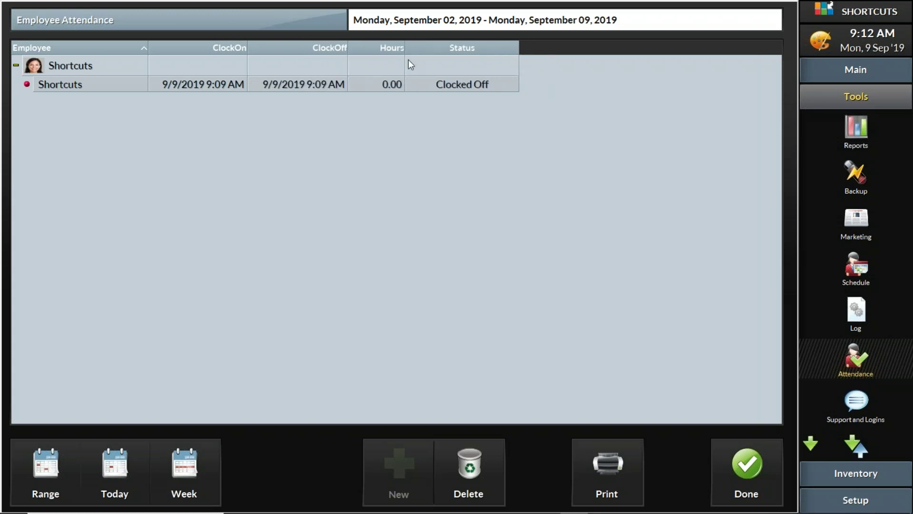
mouse_move(405, 49)
mouse_down()
mouse_move(419, 49)
mouse_move(395, 52)
mouse_up()
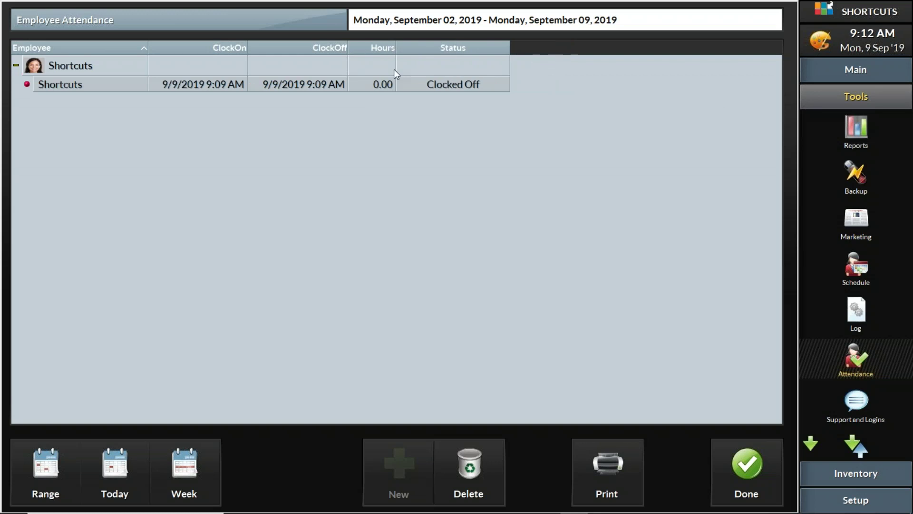
- Set the clock-on time of the Shortcuts employee's 9/9/2019 record to 7:00 AM and widen the Hours column slightly
click(380, 84)
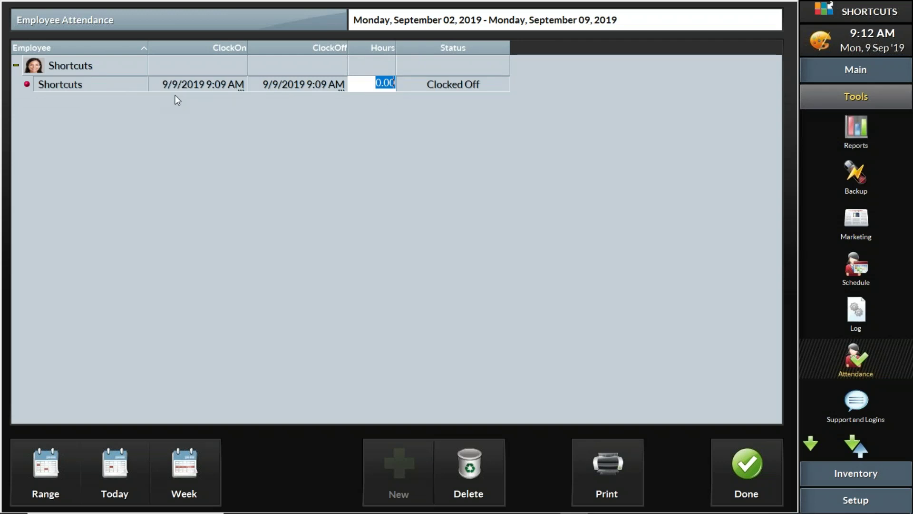
click(225, 82)
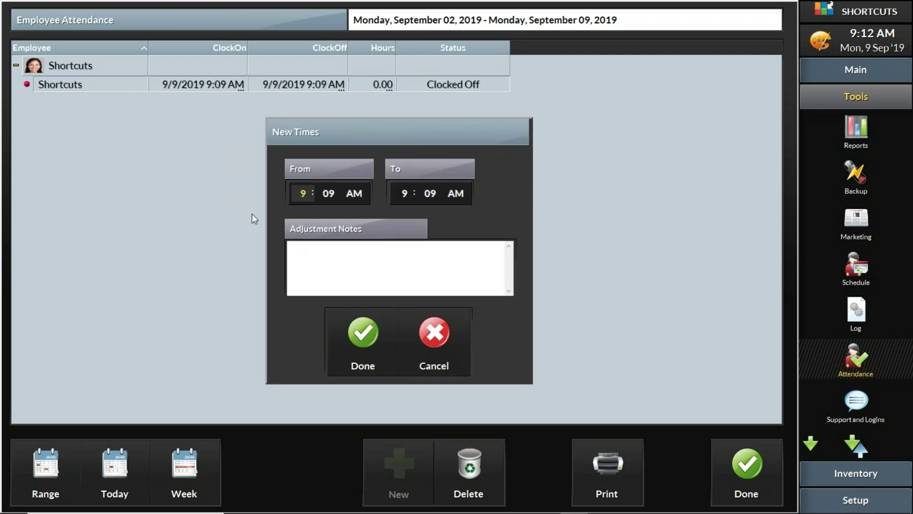
text(7)
click(326, 195)
text(00)
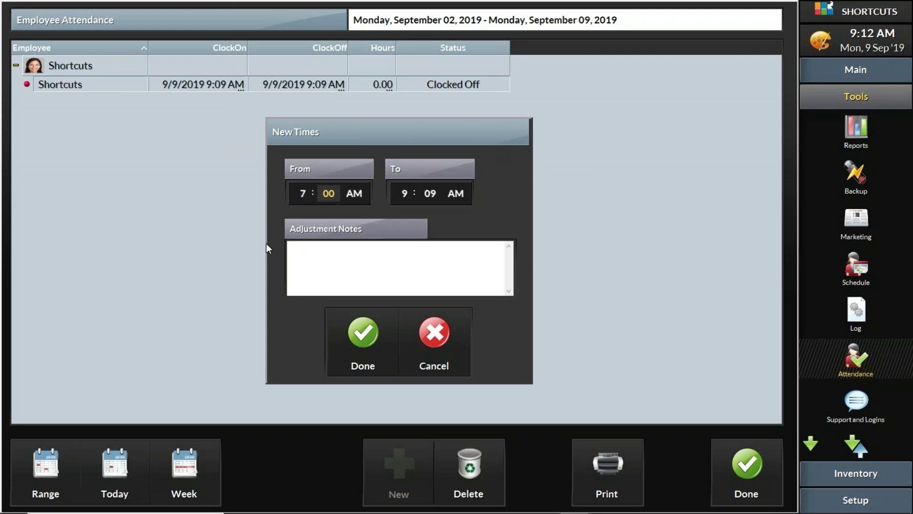
click(360, 333)
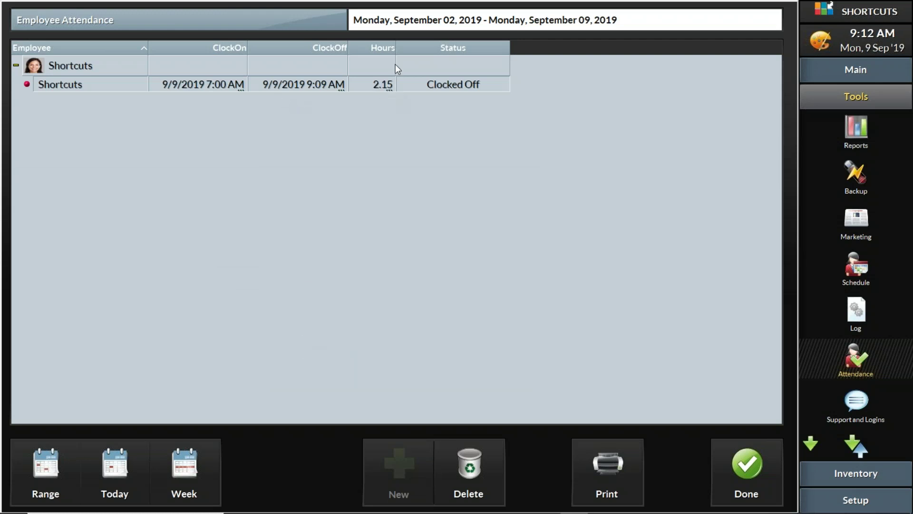
mouse_move(397, 46)
mouse_down()
mouse_move(424, 46)
mouse_move(394, 45)
mouse_move(422, 45)
mouse_move(397, 45)
mouse_move(408, 46)
mouse_up()
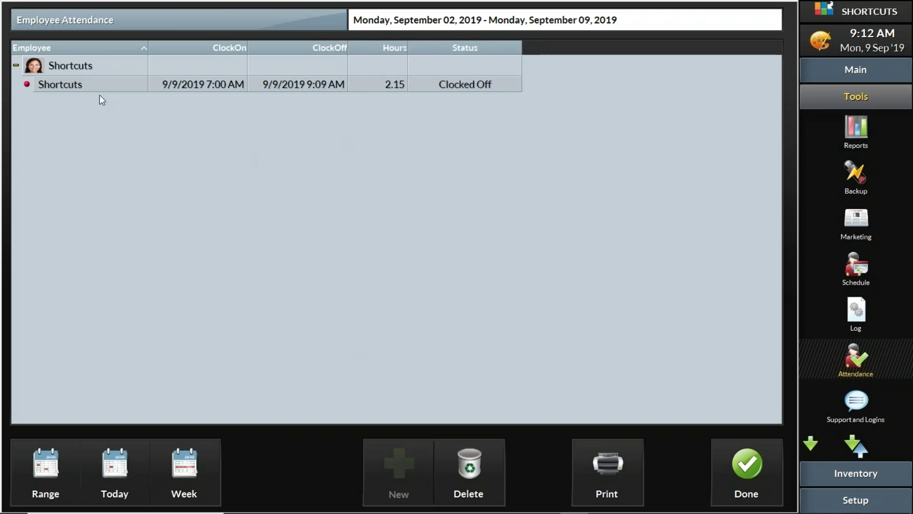
- Start adding a new shift for the Shortcuts employee and date it September 8, 2019
click(96, 66)
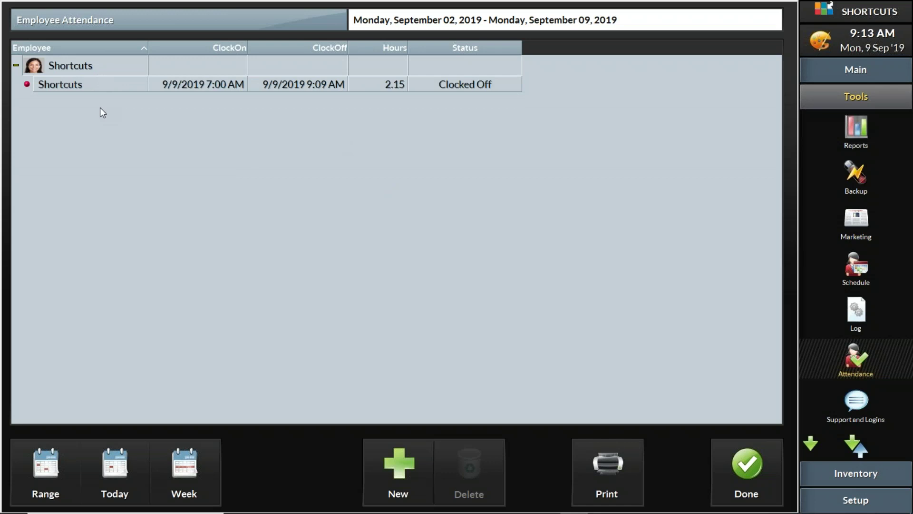
click(83, 86)
click(84, 67)
click(82, 85)
click(86, 66)
click(405, 461)
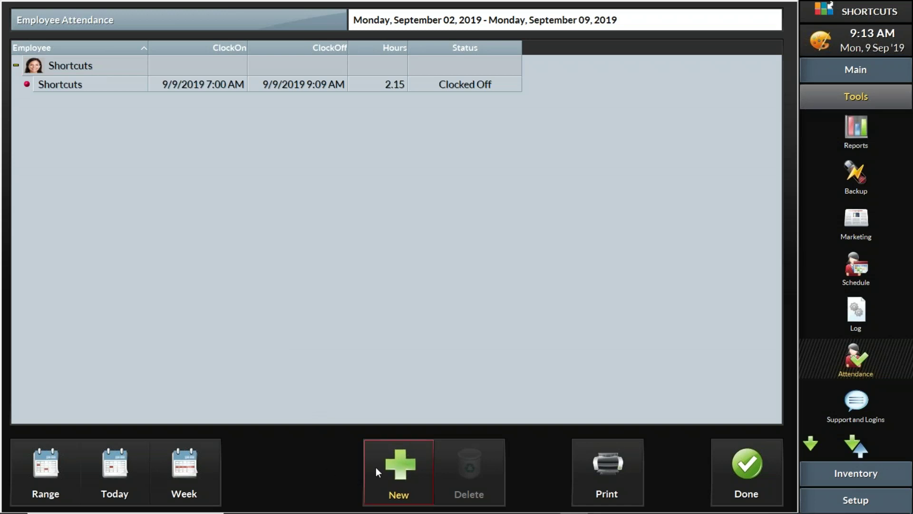
click(392, 464)
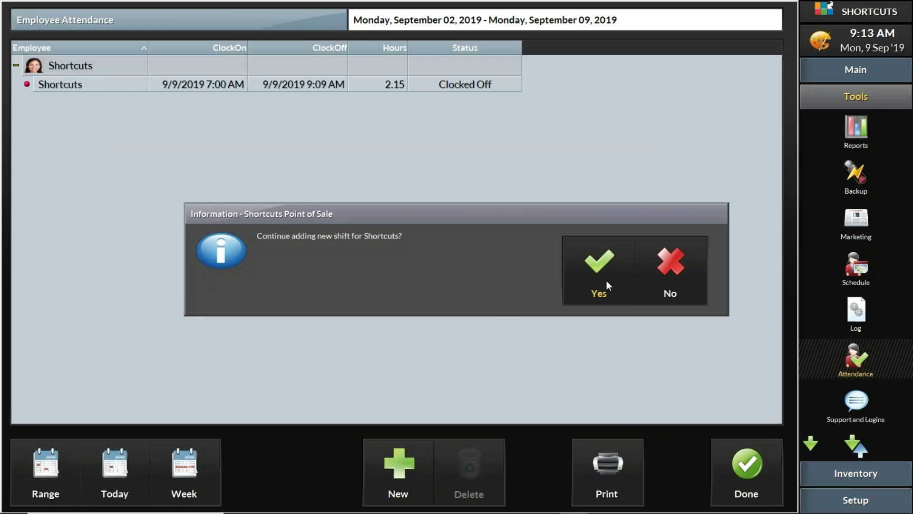
click(595, 270)
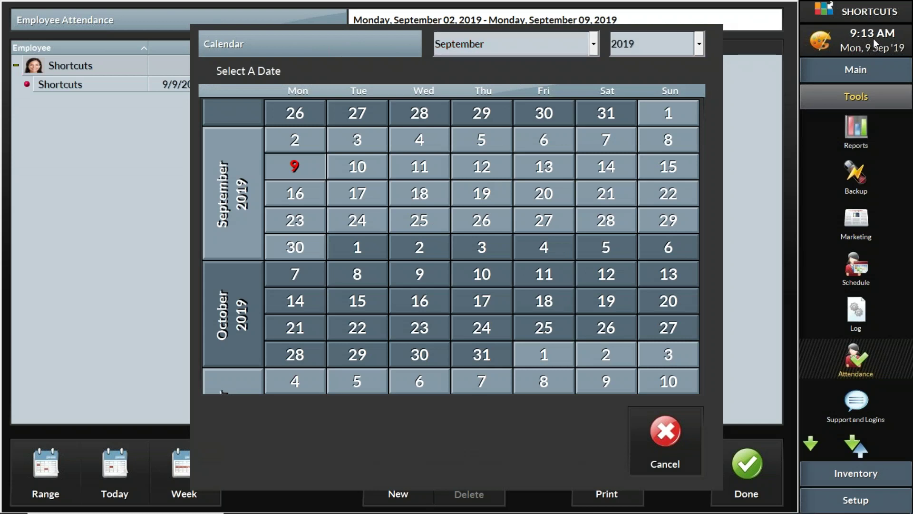
click(668, 140)
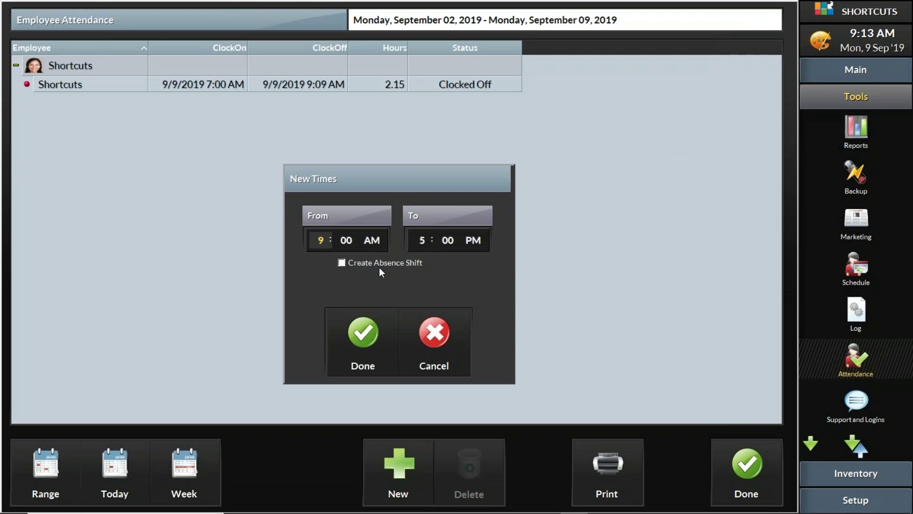
- Set the new shift's finish time to 3:00 PM, save it, and expand the Shortcuts employee's entry
click(420, 241)
text(3)
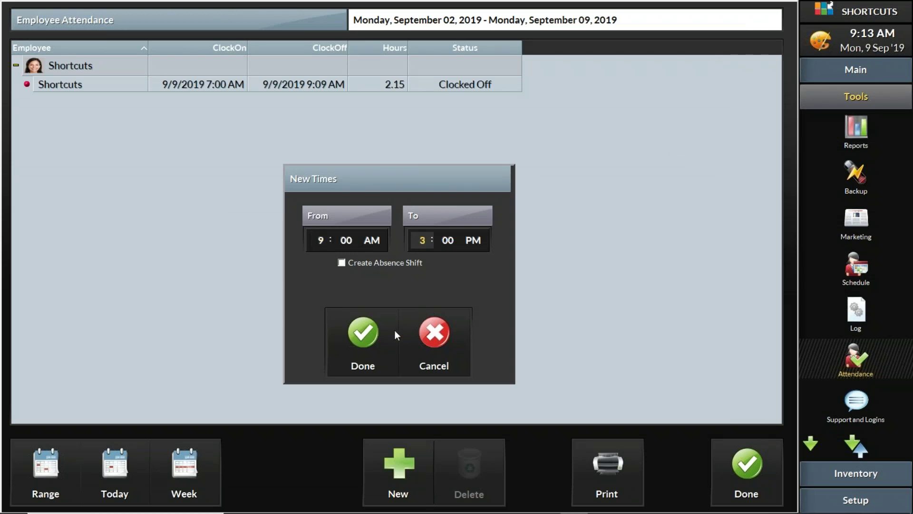
click(373, 336)
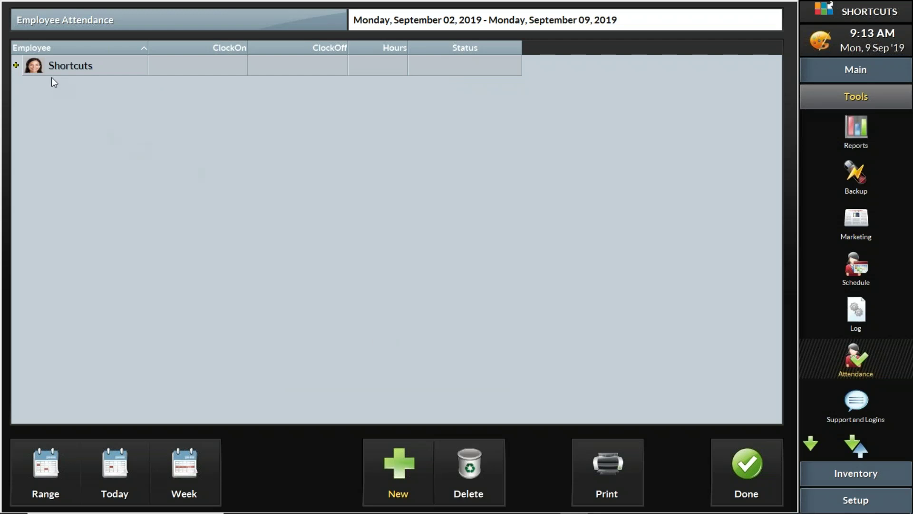
click(16, 65)
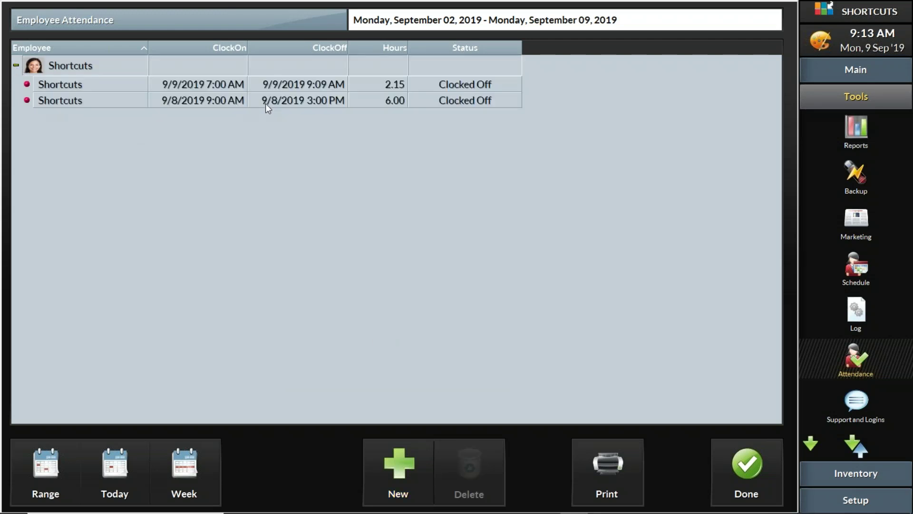
- Open the Hours values of the 9/8/2019 and 9/9/2019 records in turn, leaving them without entering anything
click(200, 101)
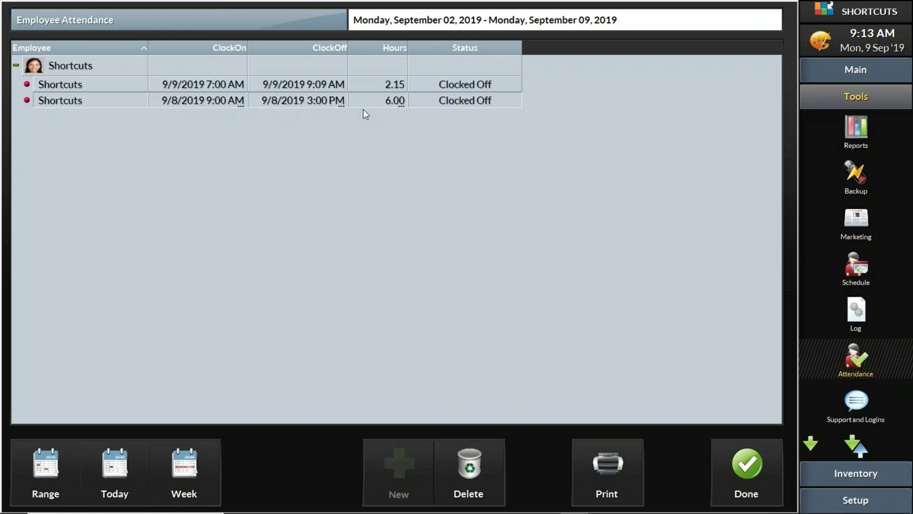
click(401, 99)
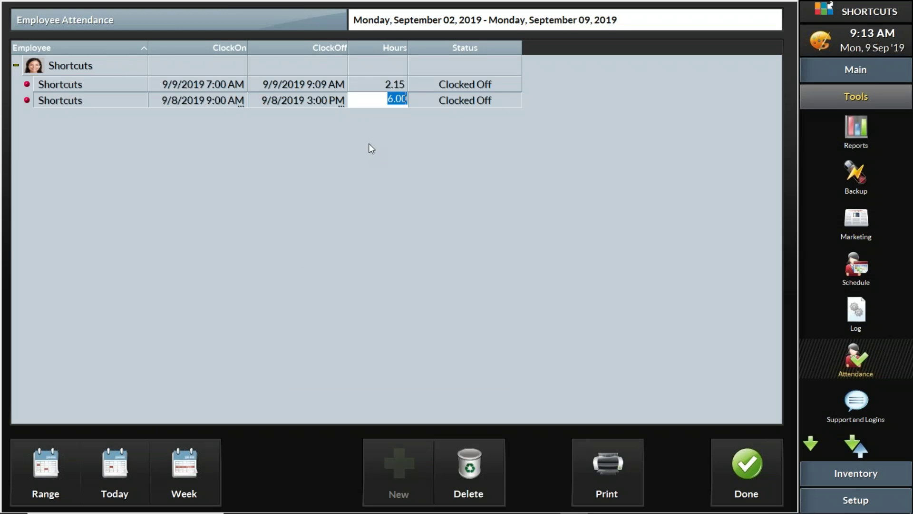
click(190, 85)
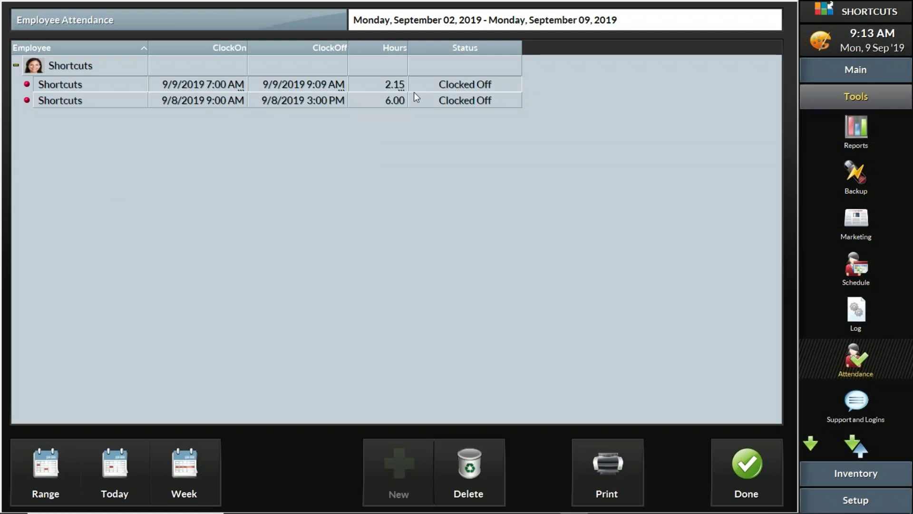
click(393, 84)
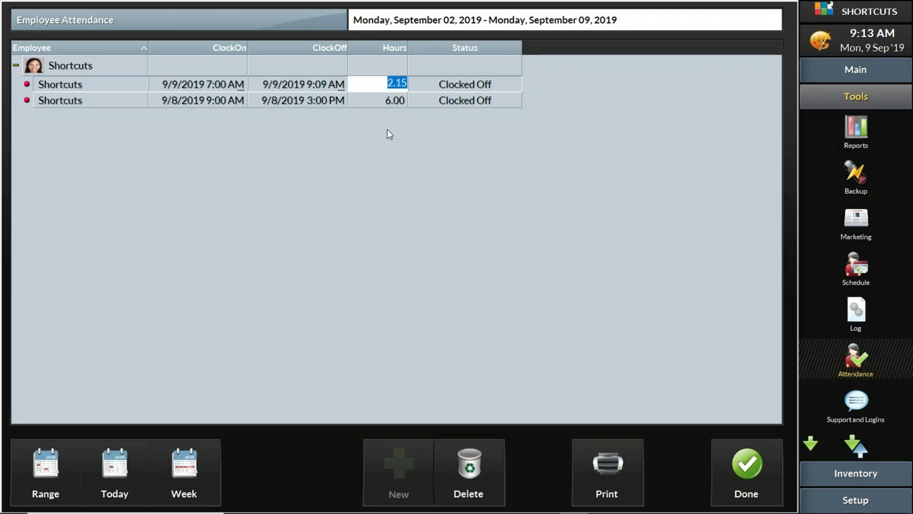
click(736, 49)
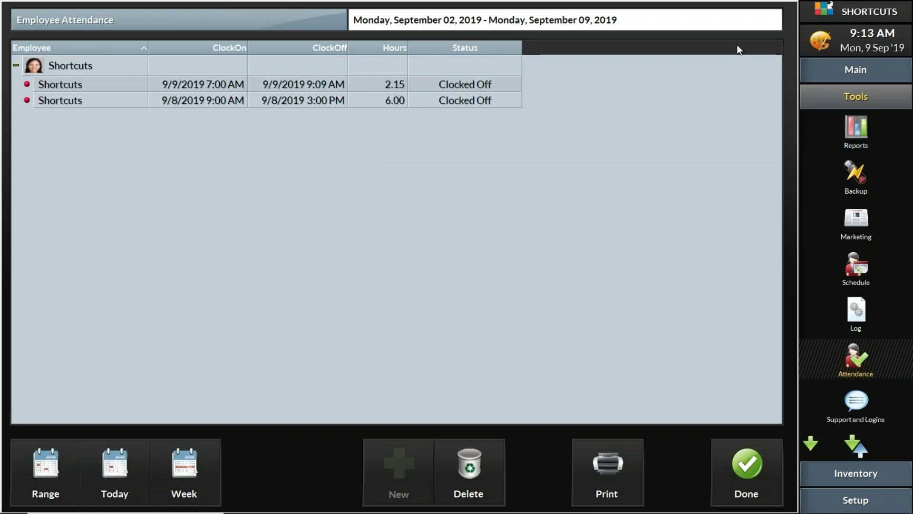
- Run the Employee Hours report for all employees from September 8 to September 9, 2019
click(858, 126)
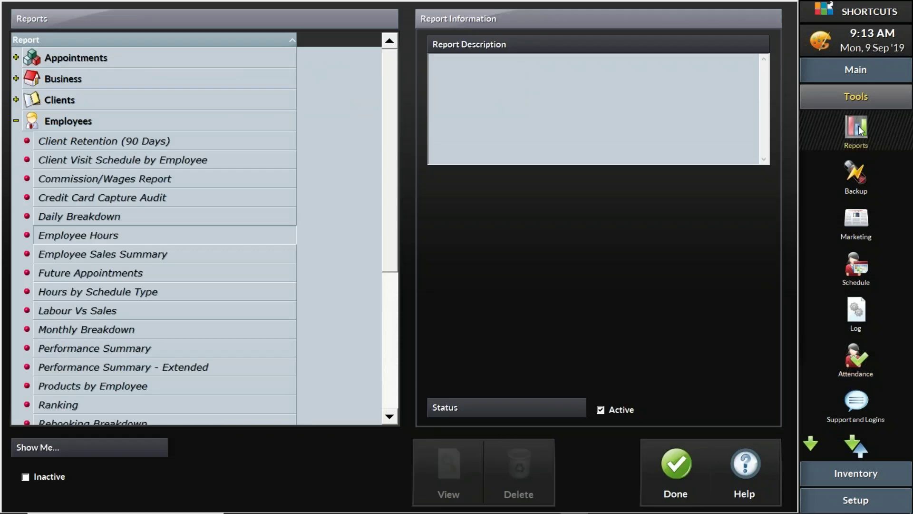
click(136, 236)
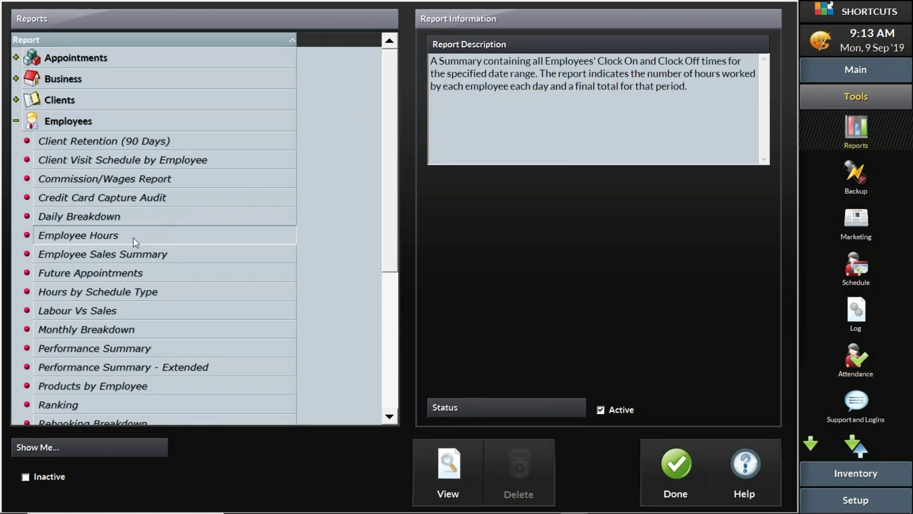
click(458, 463)
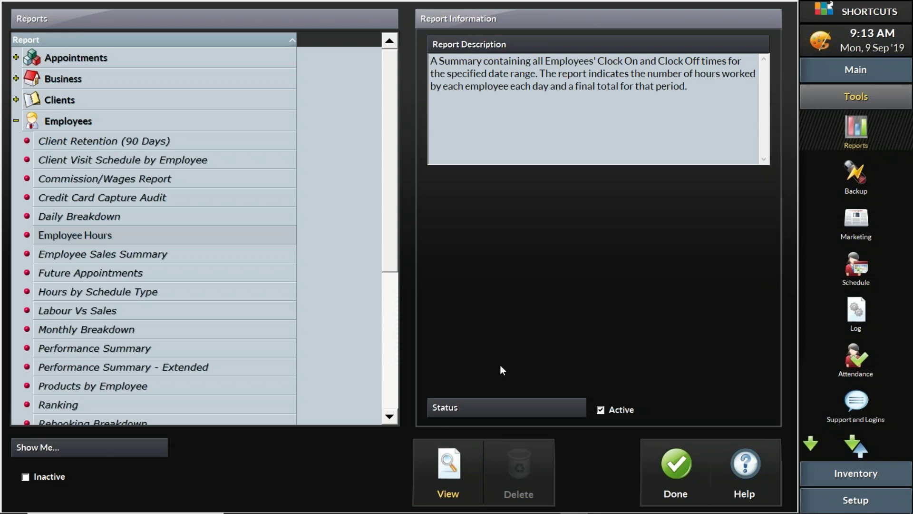
click(771, 269)
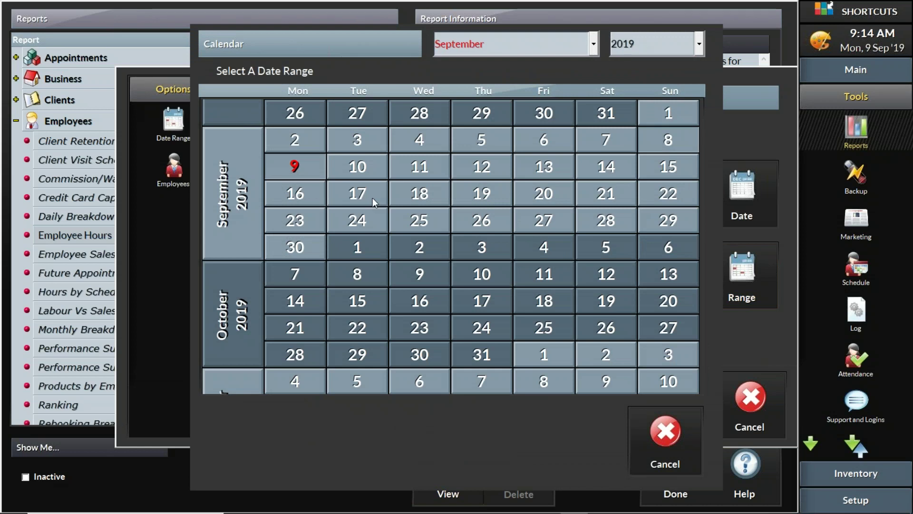
click(307, 166)
click(675, 401)
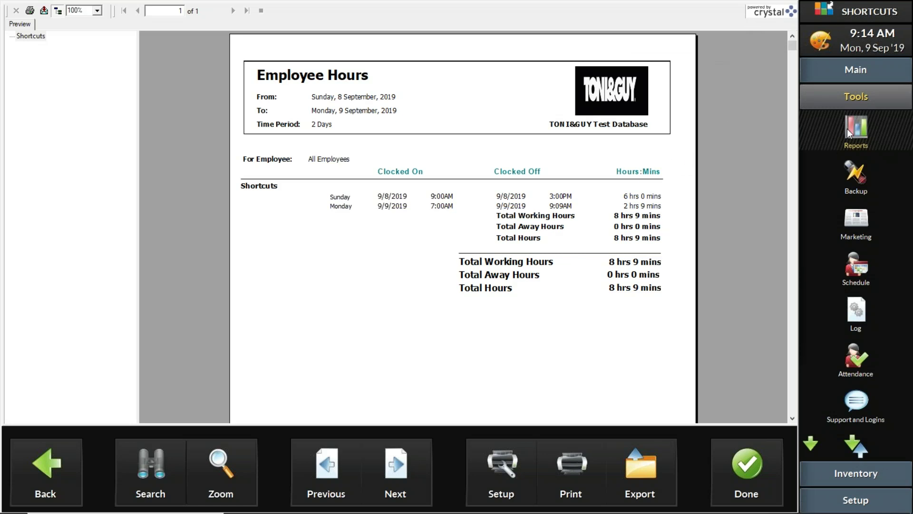
- Return to the appointment book, switch to PowerPoint, and start the slide show from the Fix Employee Attendance slide
click(862, 75)
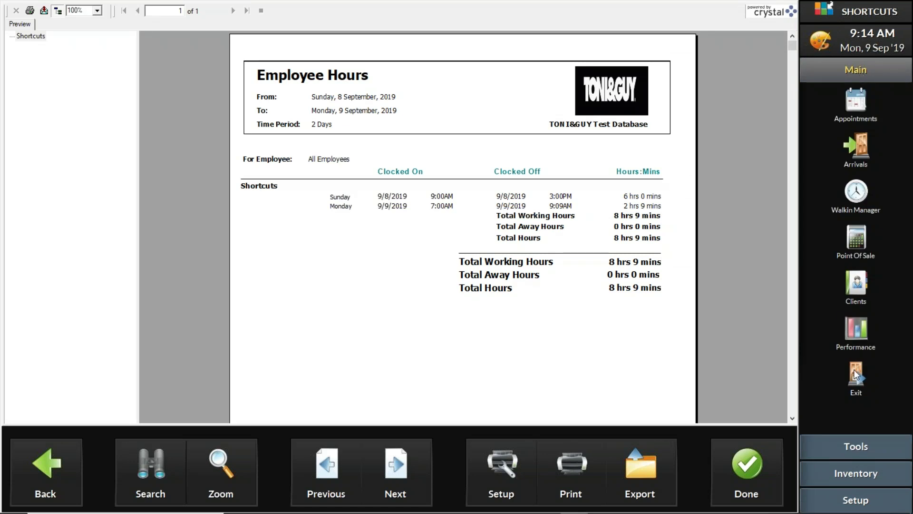
click(861, 119)
mouse_move(562, 504)
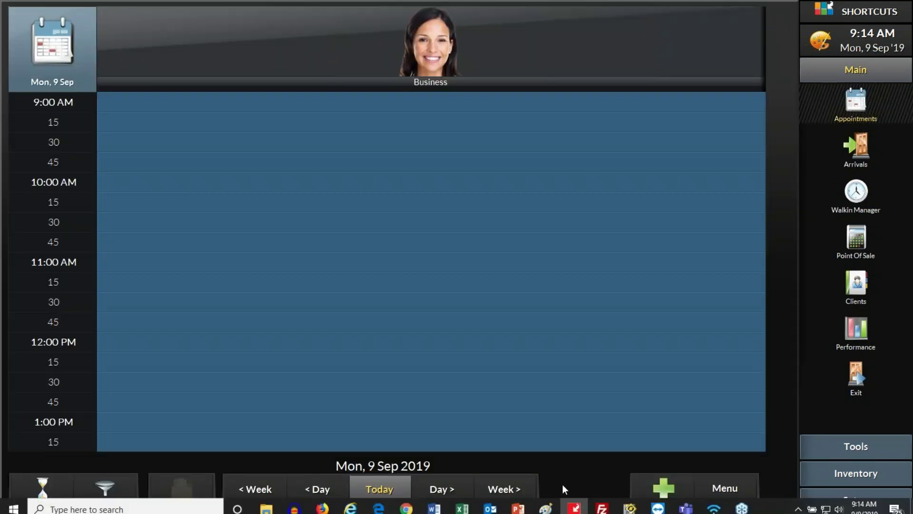
click(520, 506)
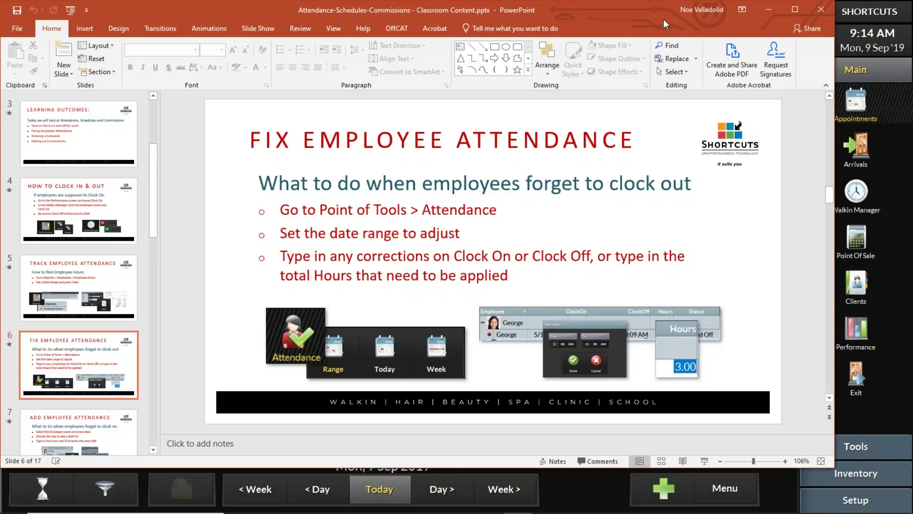
click(705, 461)
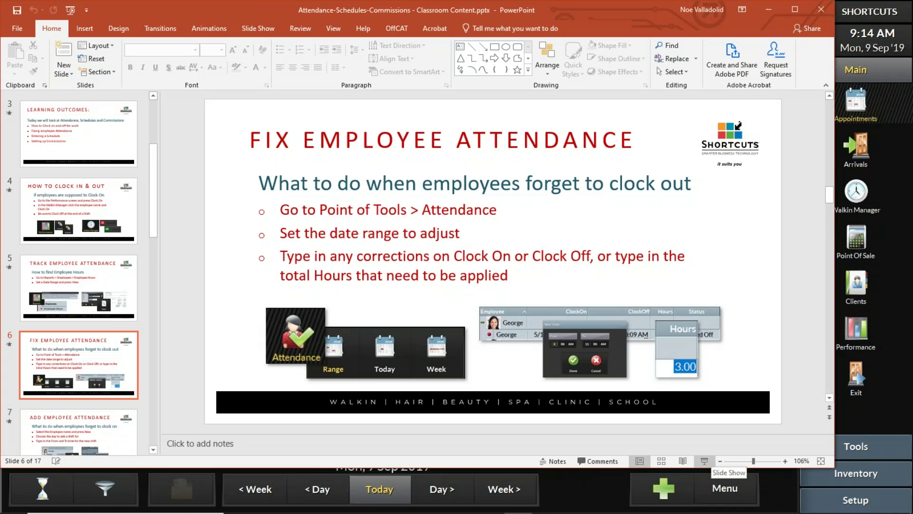
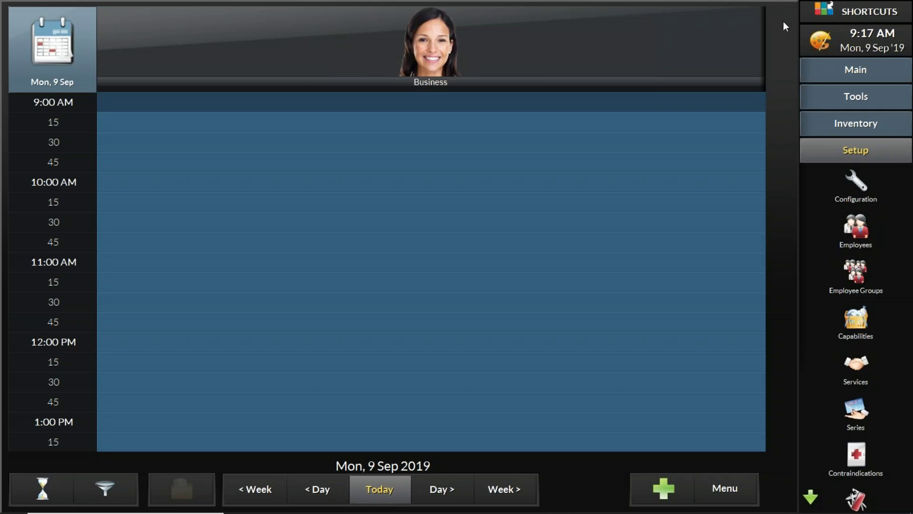
- Open the employee schedule, view the Business employee's own schedule from the employee record, and return to the full schedule
click(887, 96)
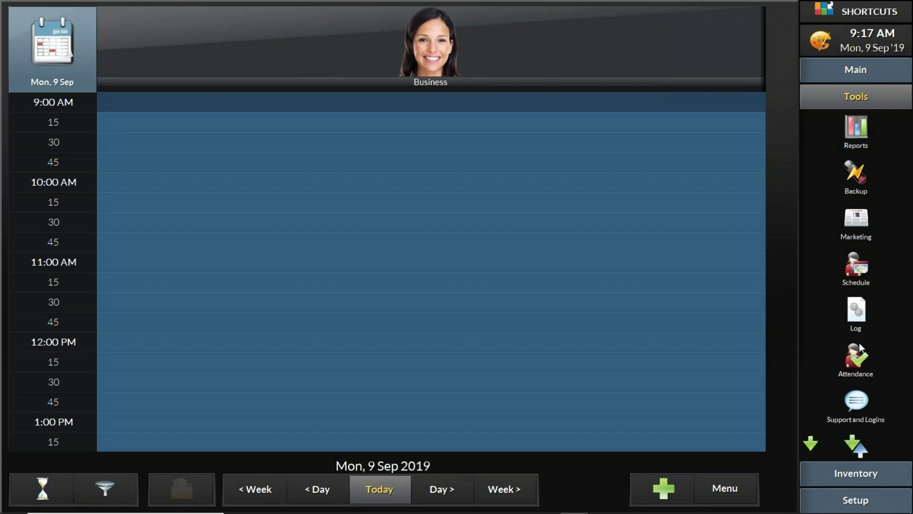
click(858, 265)
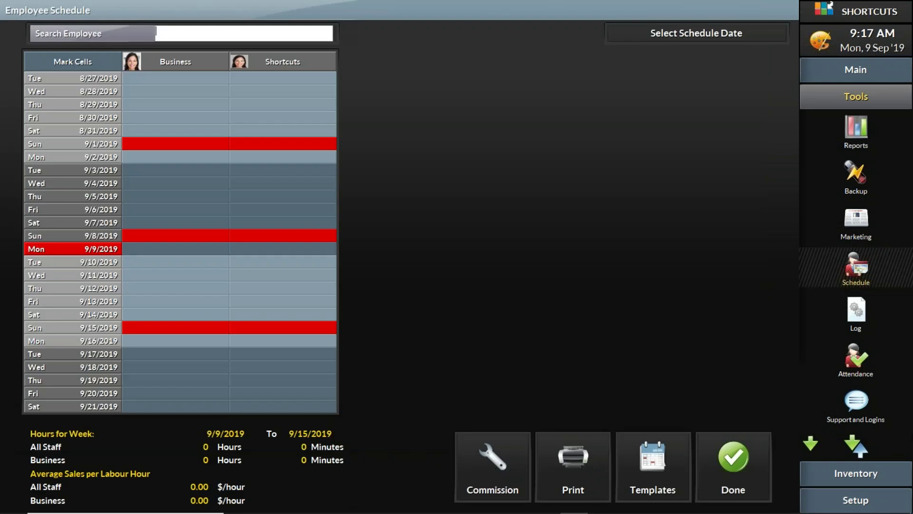
click(863, 499)
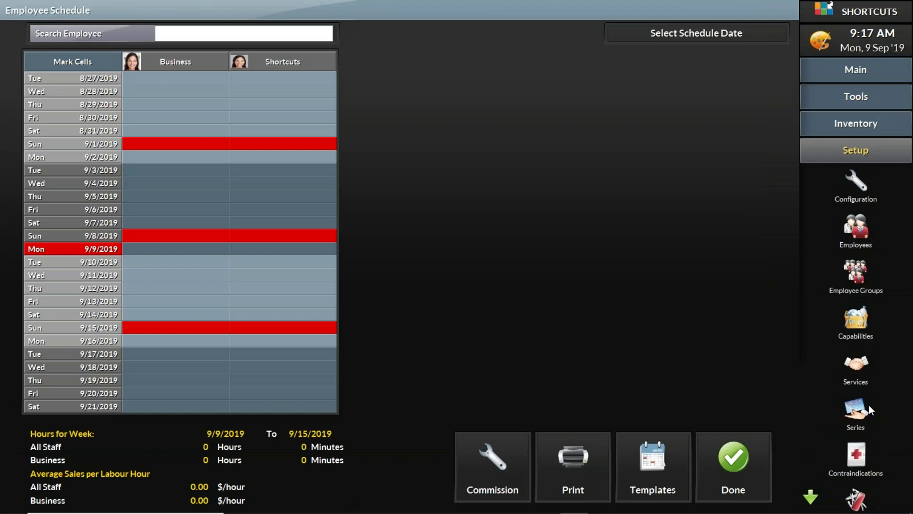
click(854, 225)
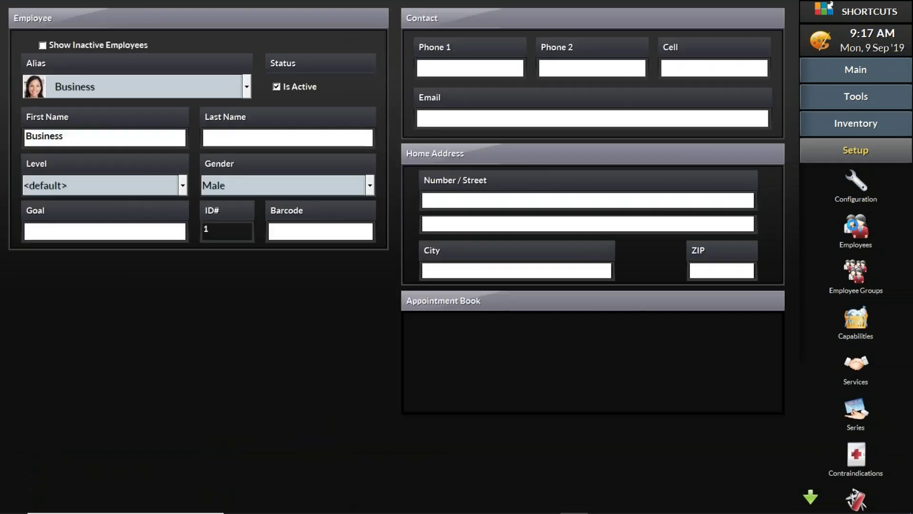
click(590, 454)
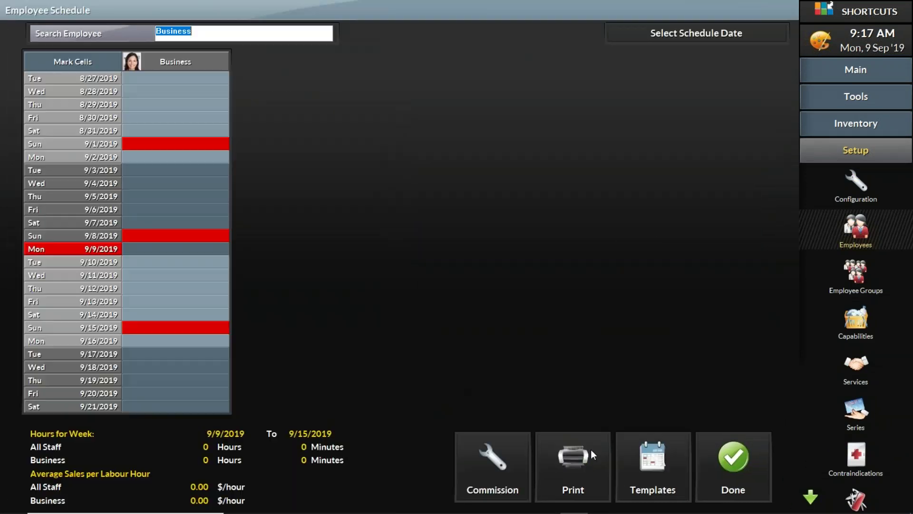
click(747, 457)
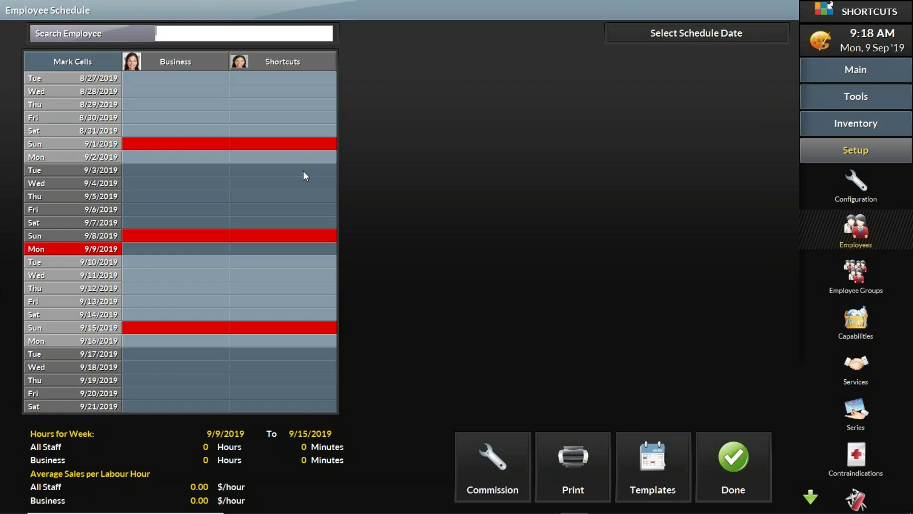
- Add normal 9:00 AM to 6:00 PM shifts for the Shortcuts employee on 9/9, 9/10 and 9/11/2019
click(264, 248)
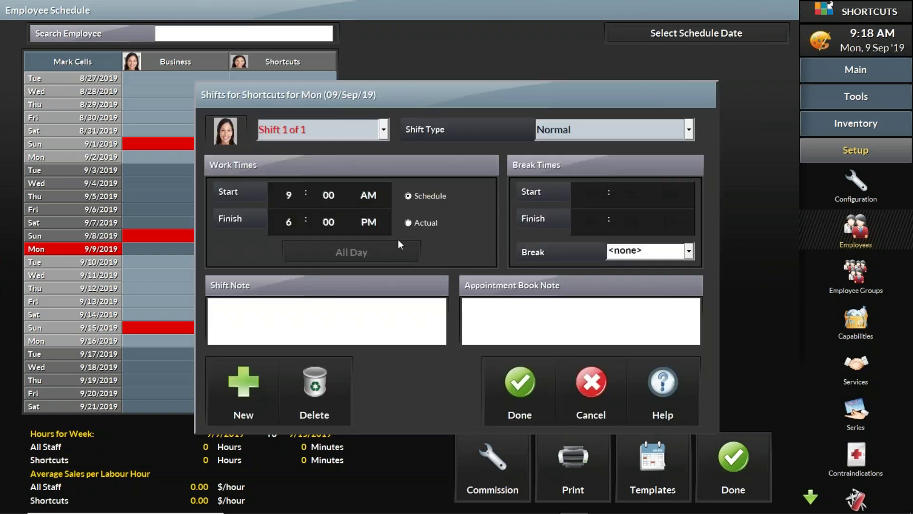
click(528, 384)
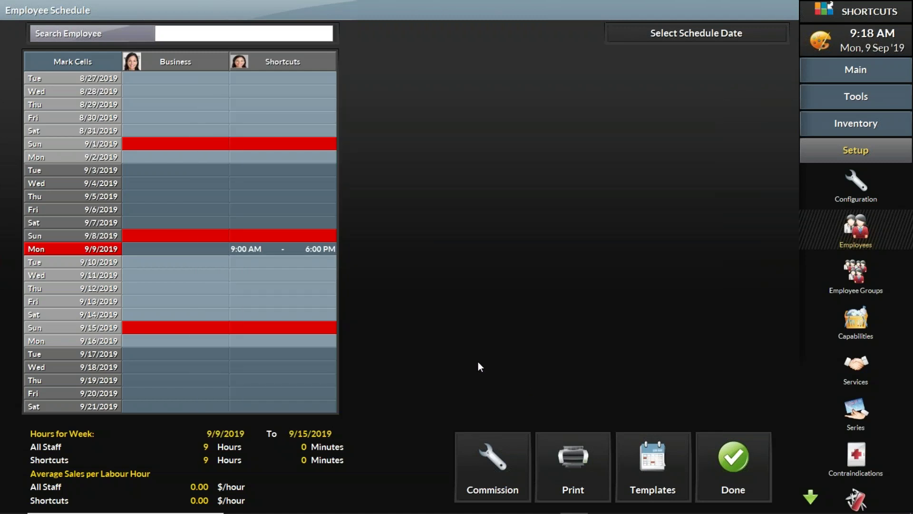
click(304, 264)
click(504, 378)
click(302, 278)
click(519, 369)
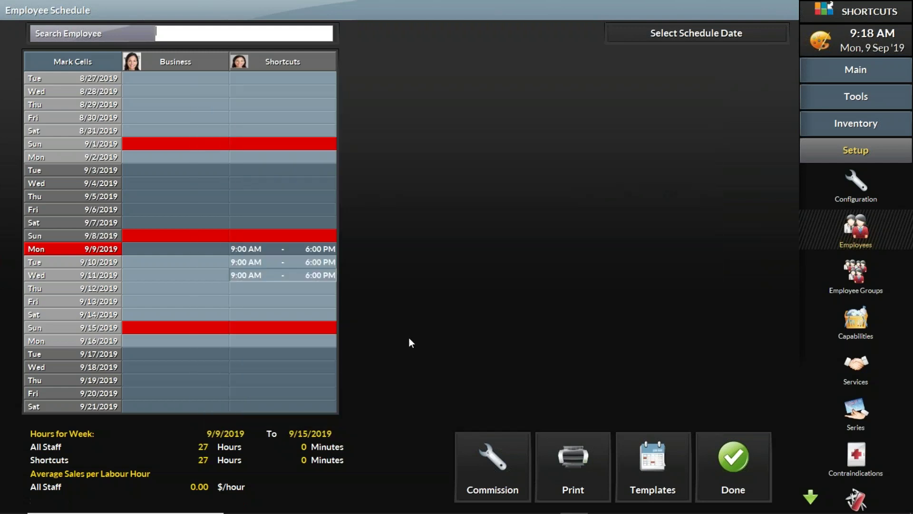
- Schedule Thursday 9/12/2019 as a Day Off for the Shortcuts employee
click(314, 291)
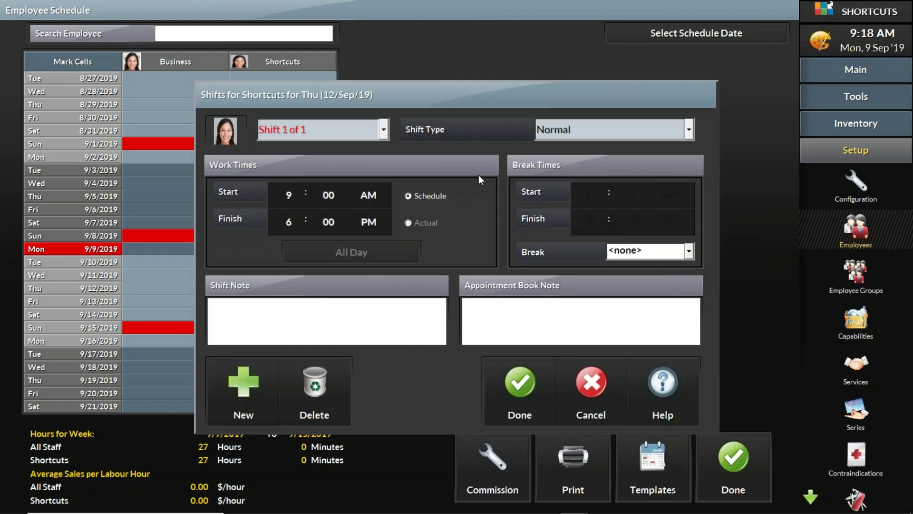
click(575, 128)
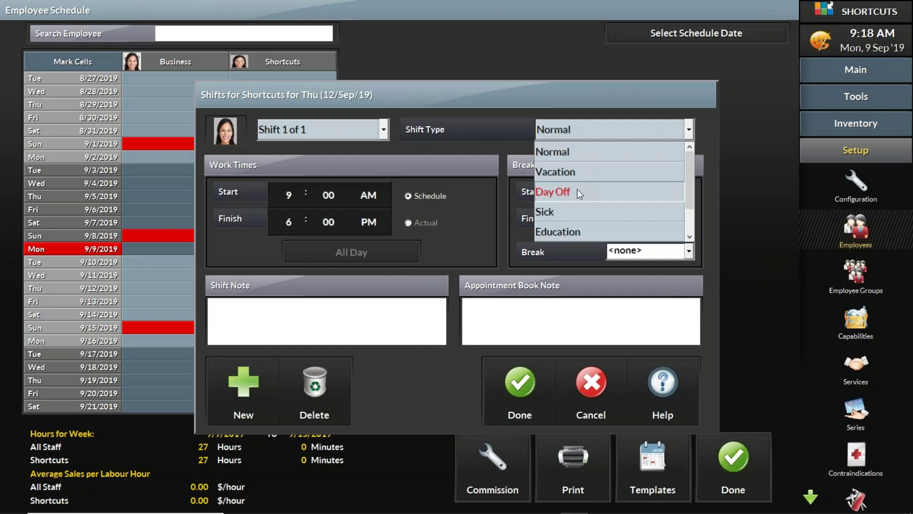
click(579, 192)
click(521, 379)
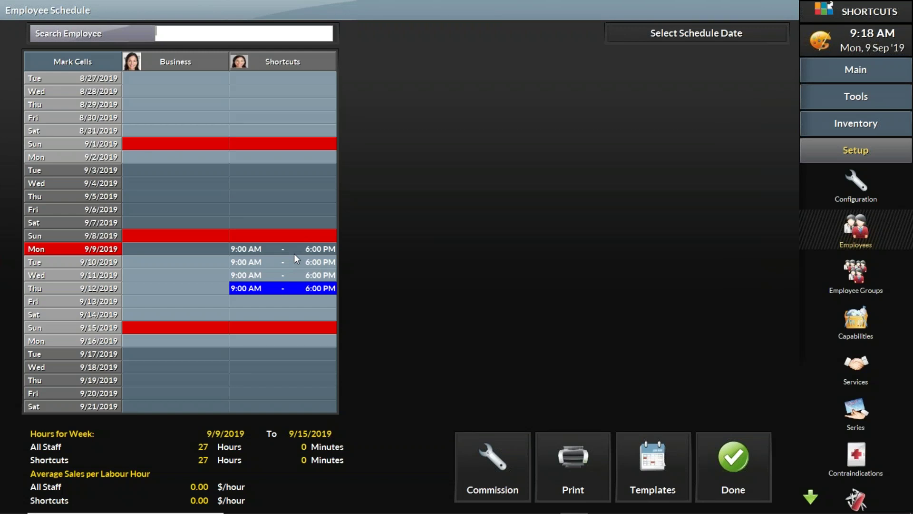
- Add Shortcuts shifts from 9:00 AM to 6:00 PM on Friday 9/13/2019 and from 9:00 AM to 12:00 PM on Saturday 9/14/2019
double_click(314, 303)
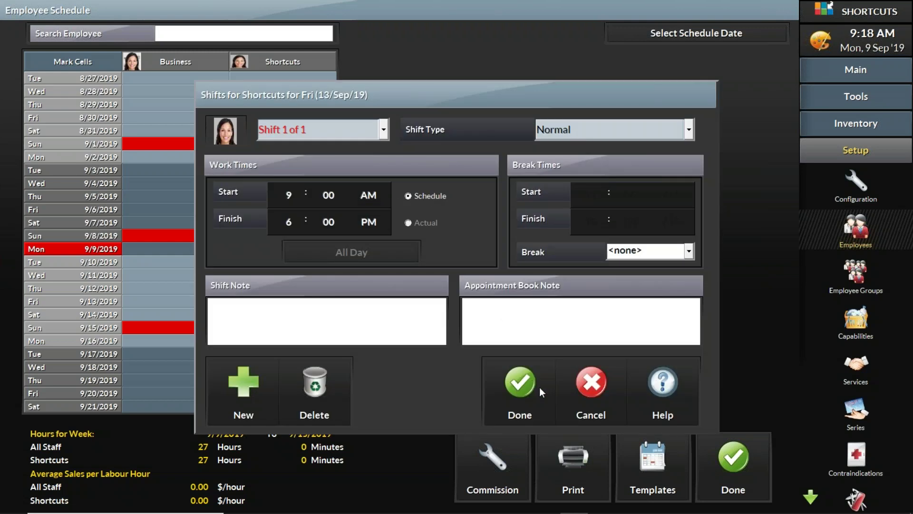
click(524, 387)
double_click(288, 315)
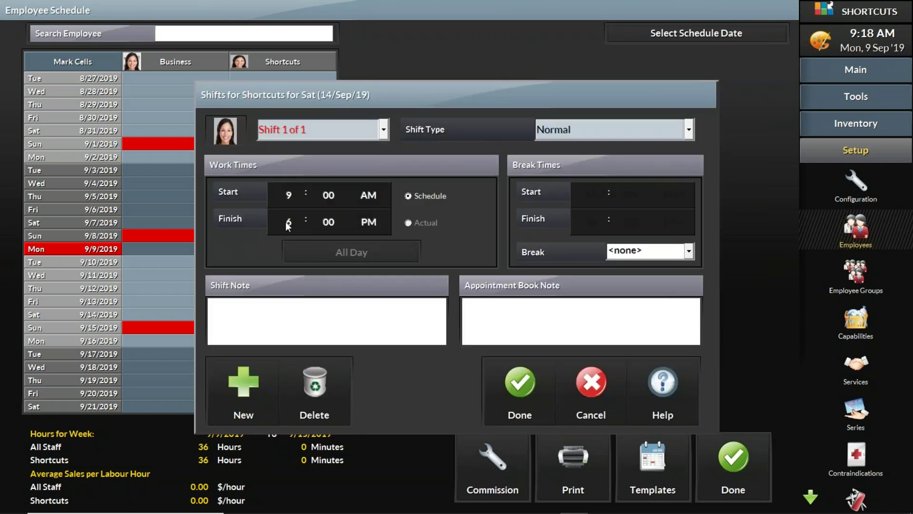
click(285, 222)
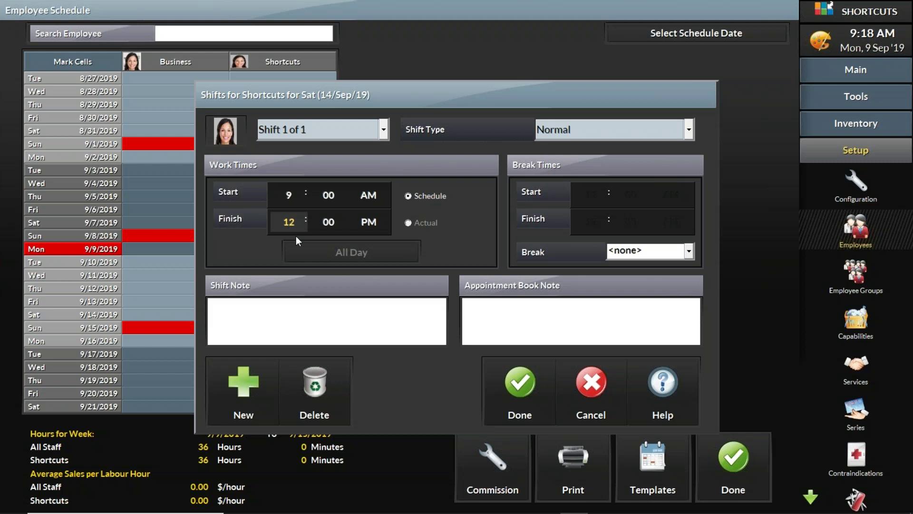
click(526, 384)
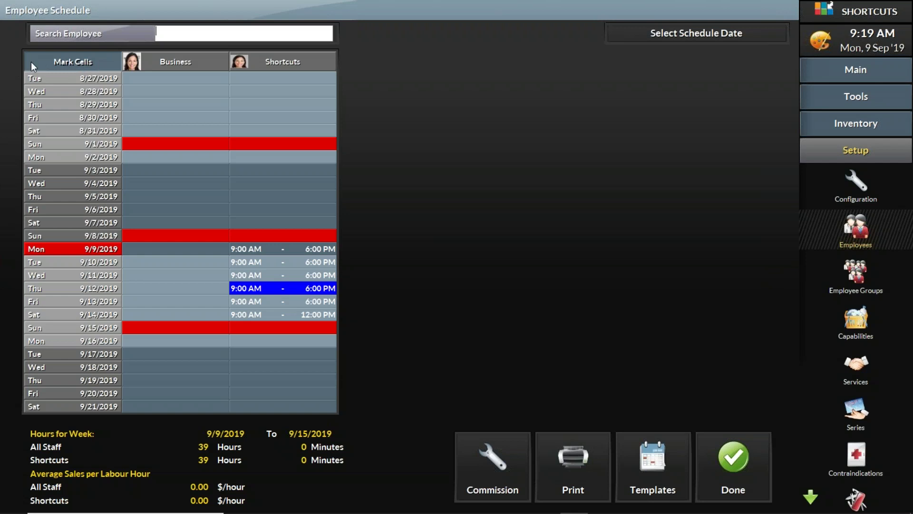
- Mark the Shortcuts employee's week from 9/9/2019 to 9/15/2019 and repeat it with Schedule until October 27, 2019
click(87, 59)
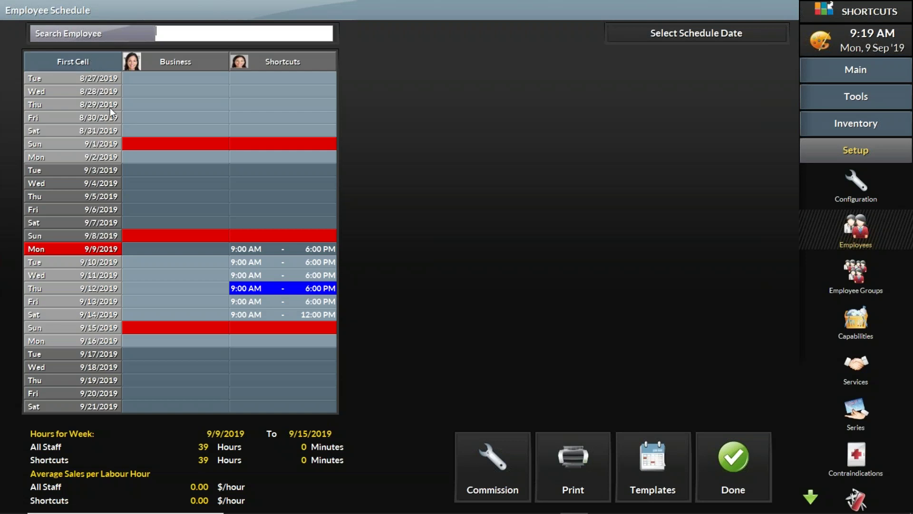
click(309, 250)
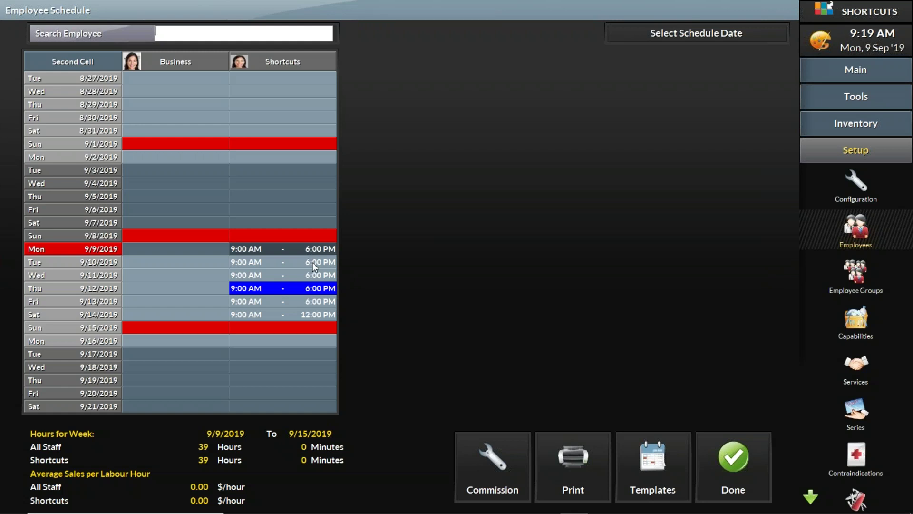
click(324, 329)
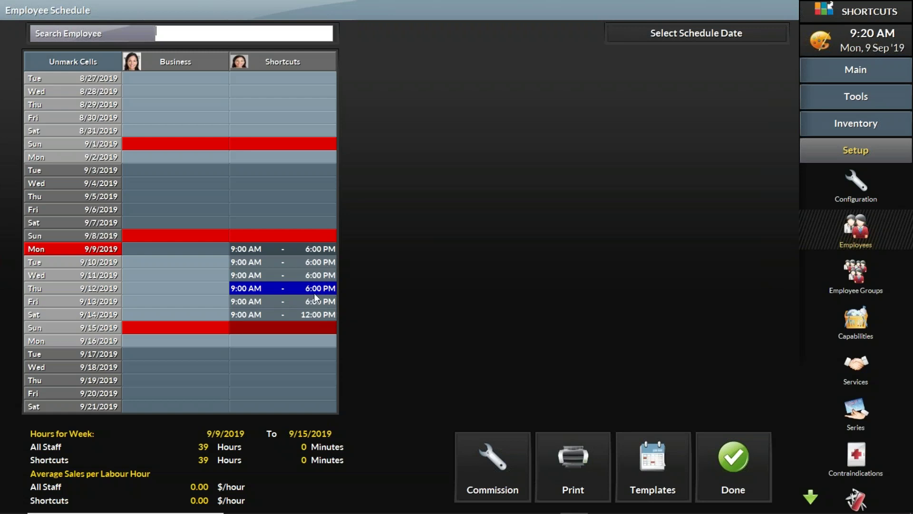
right_click(287, 283)
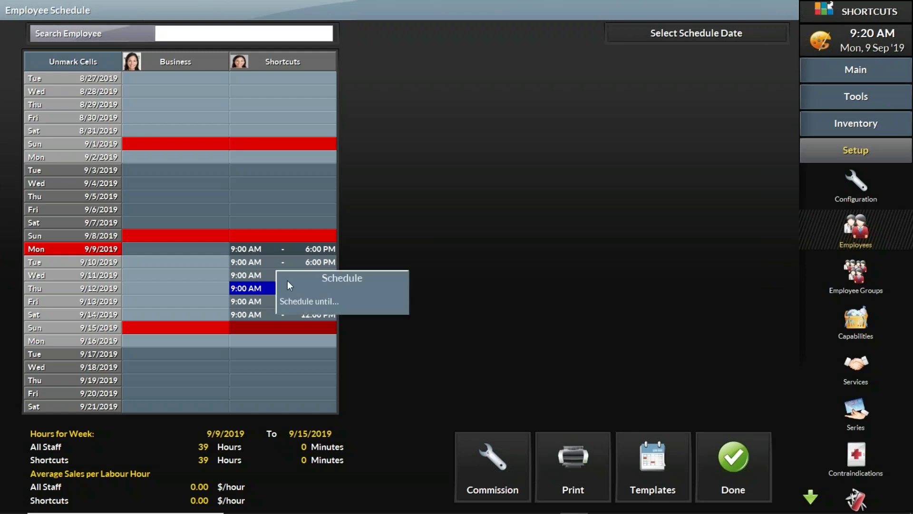
click(327, 303)
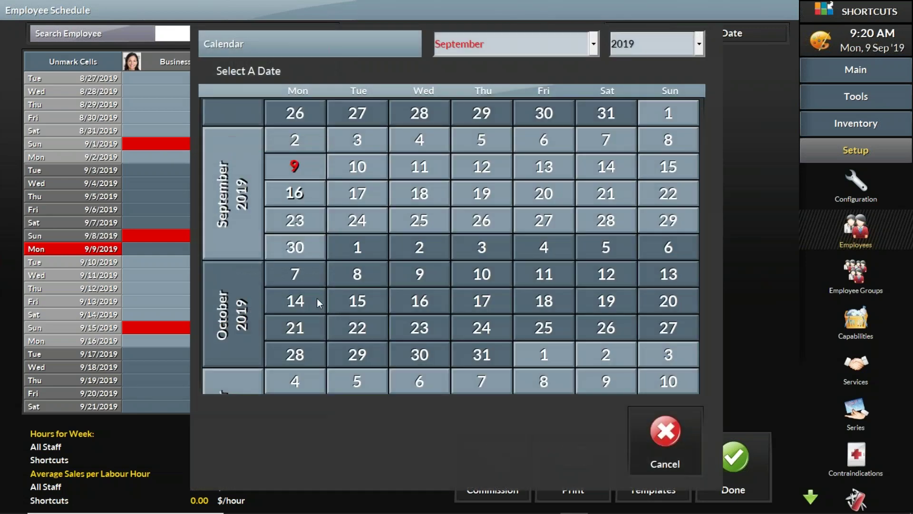
scroll(247, 304, down, 1)
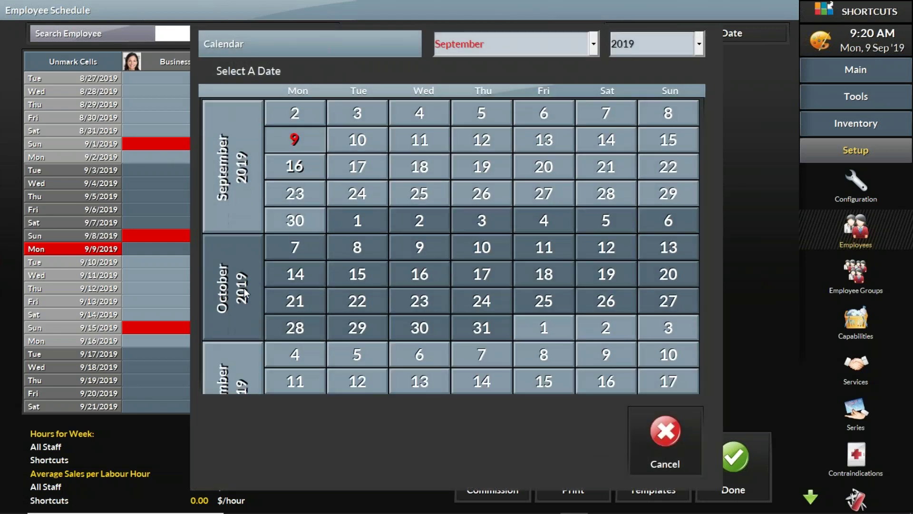
click(518, 45)
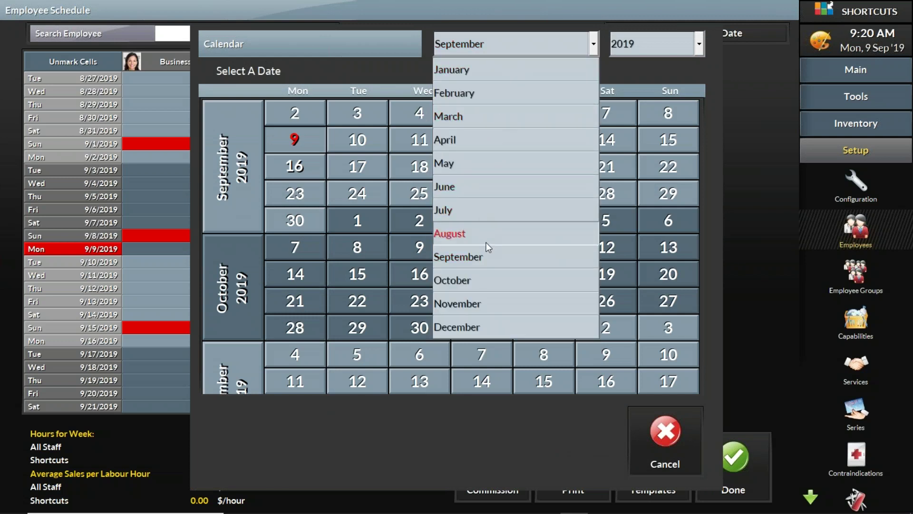
click(484, 281)
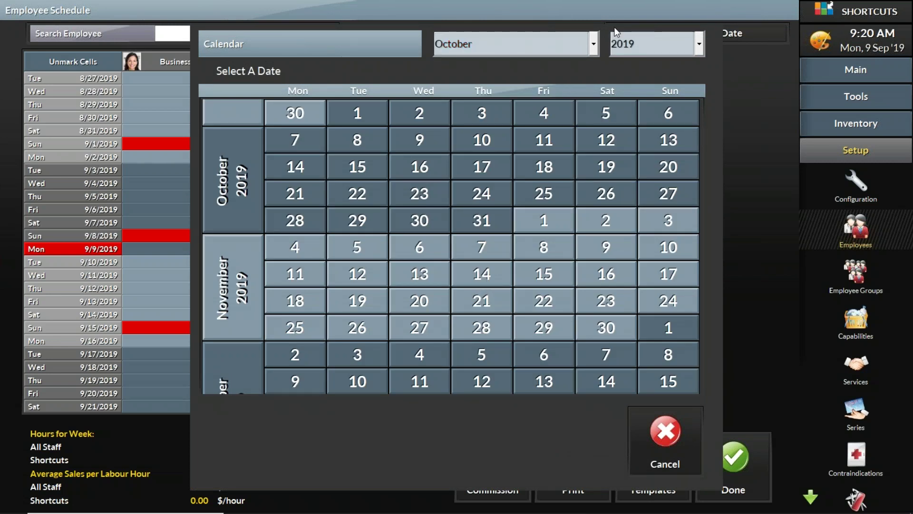
click(675, 196)
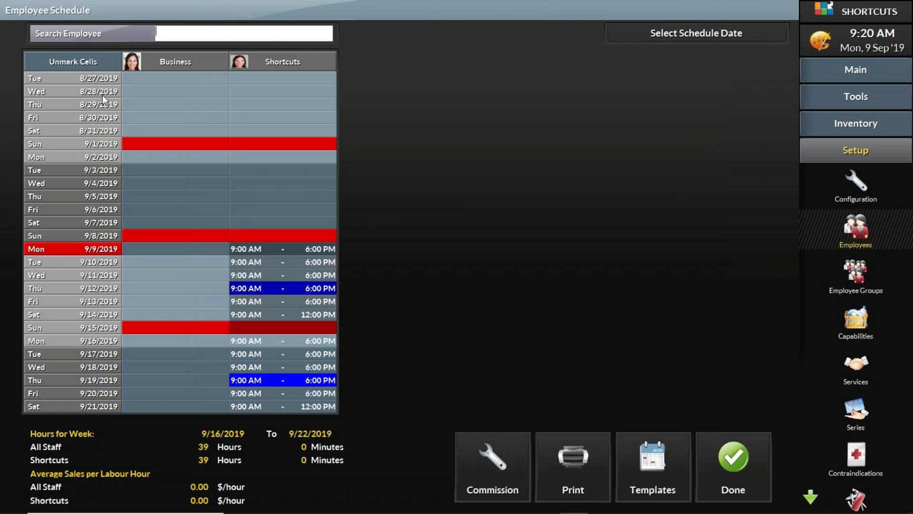
- Review the repeated Shortcuts shifts through late October 2019 and unmark the week of 9/9/2019 to 9/15/2019
scroll(324, 412, down, 3)
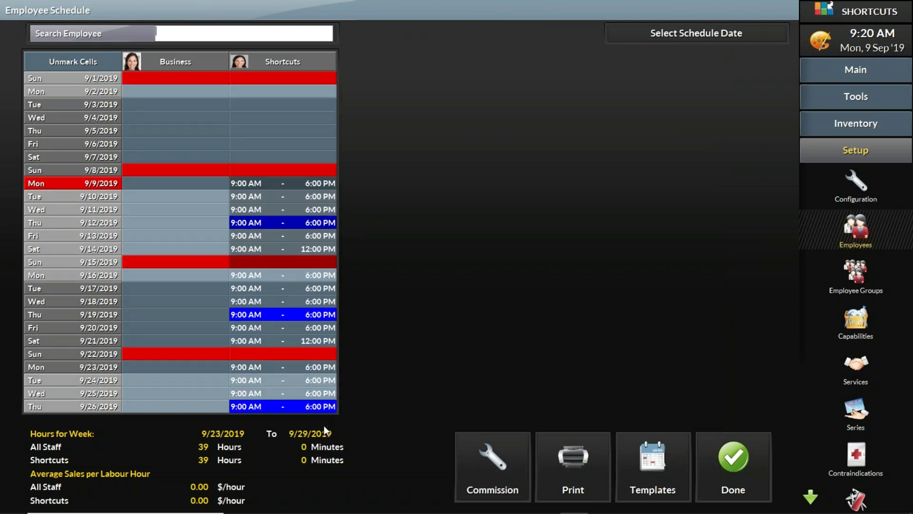
scroll(324, 428, down, 7)
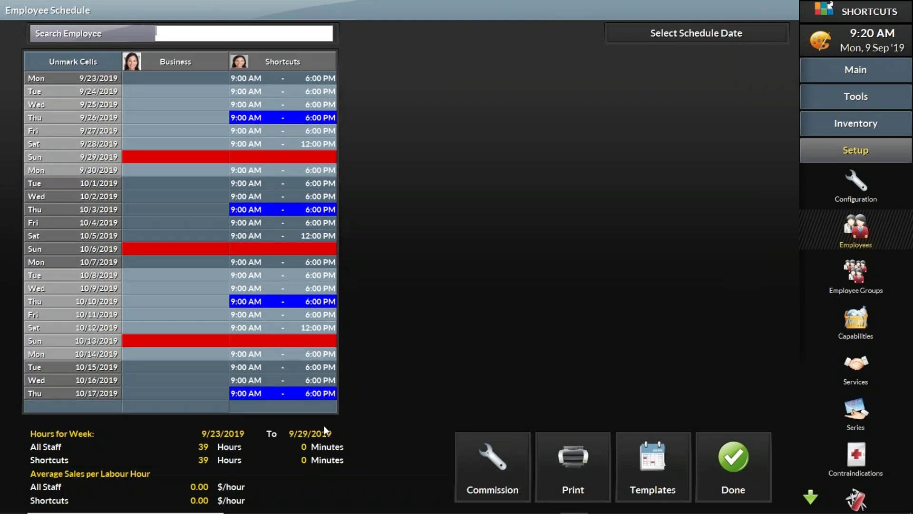
scroll(324, 426, down, 4)
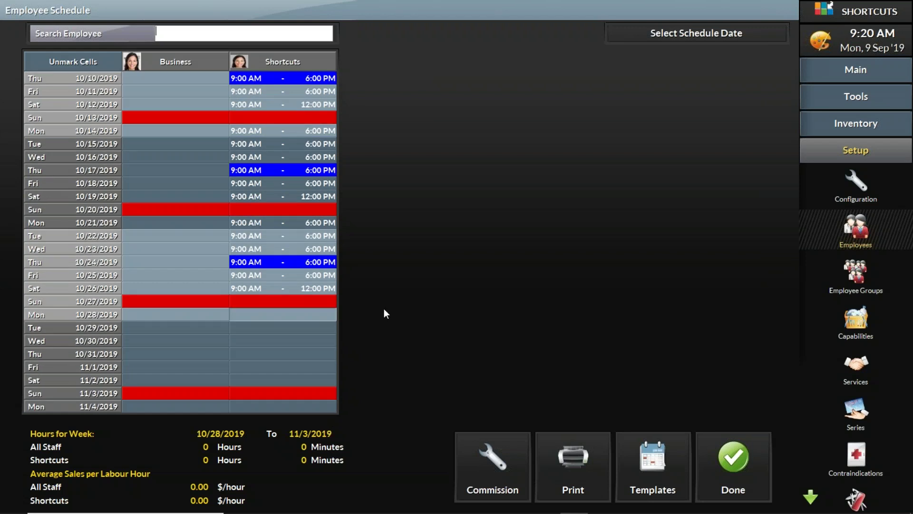
scroll(357, 96, up, 5)
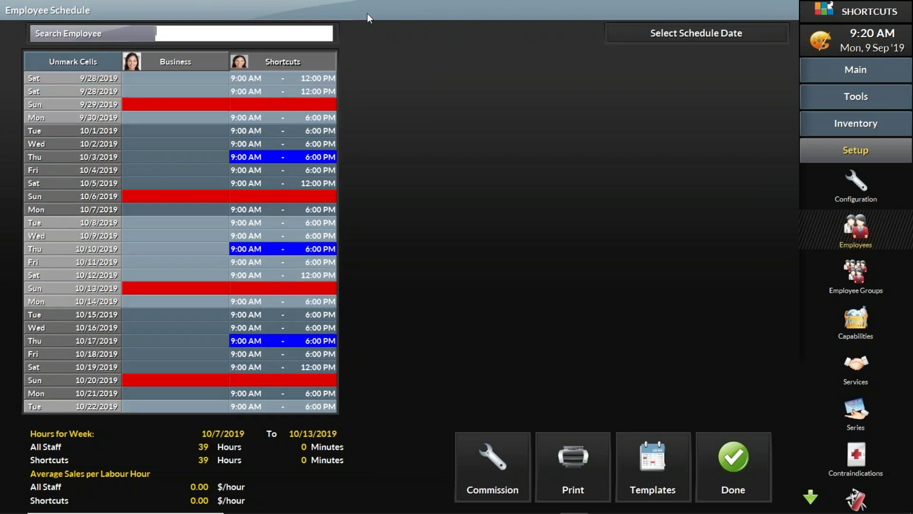
scroll(367, 13, up, 2)
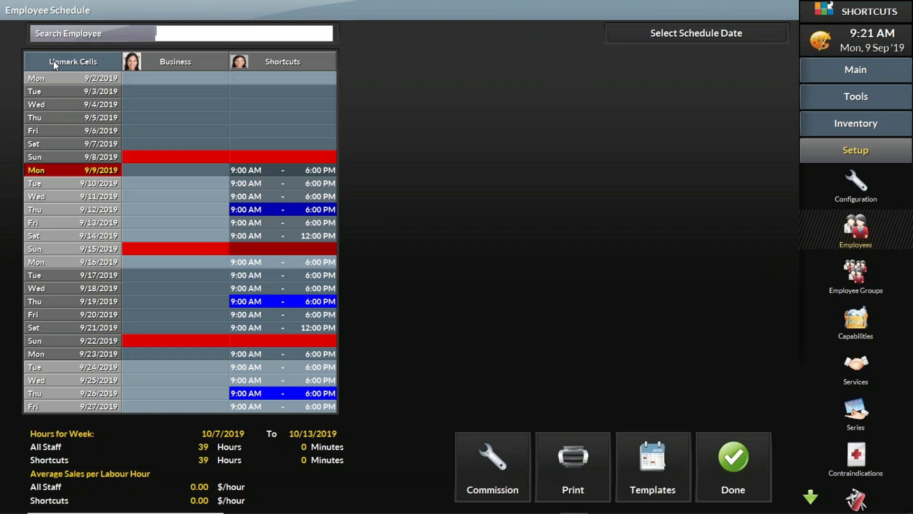
click(51, 60)
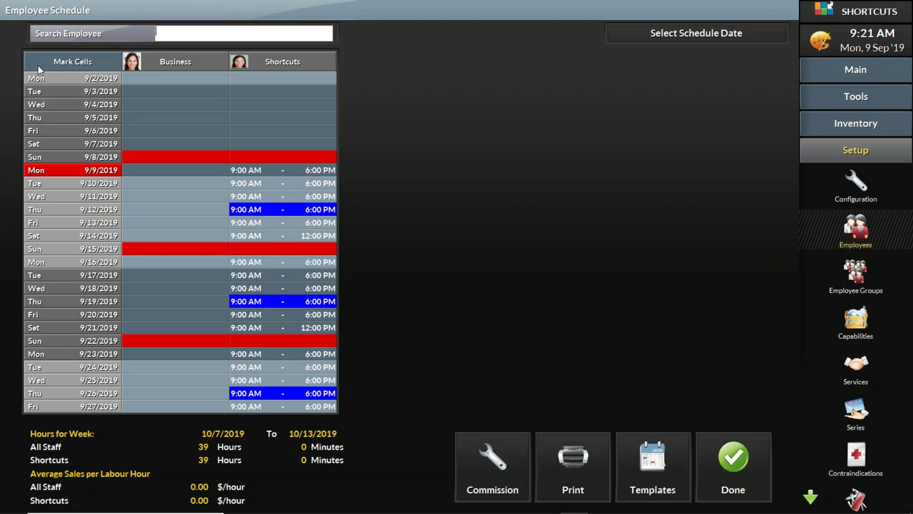
- Change the Shortcuts employee's shift type on Thursday 9/19/2019 to Normal
double_click(287, 303)
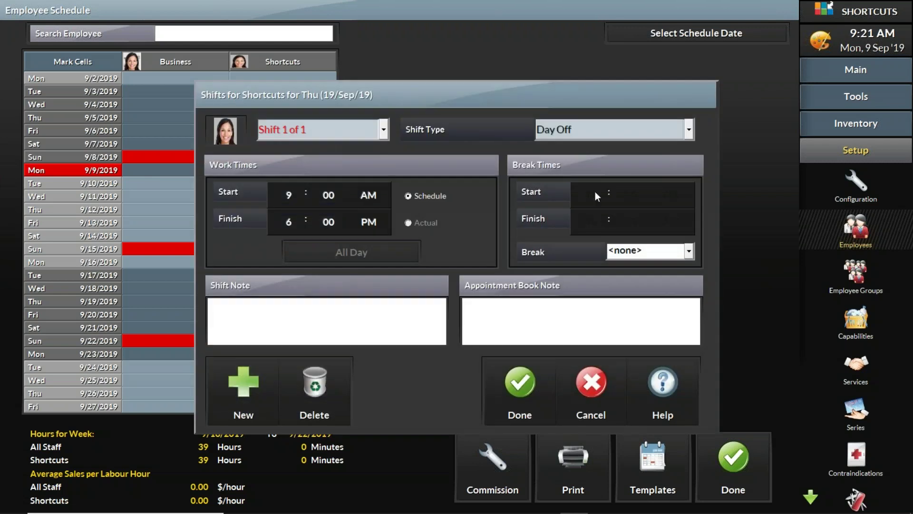
click(638, 135)
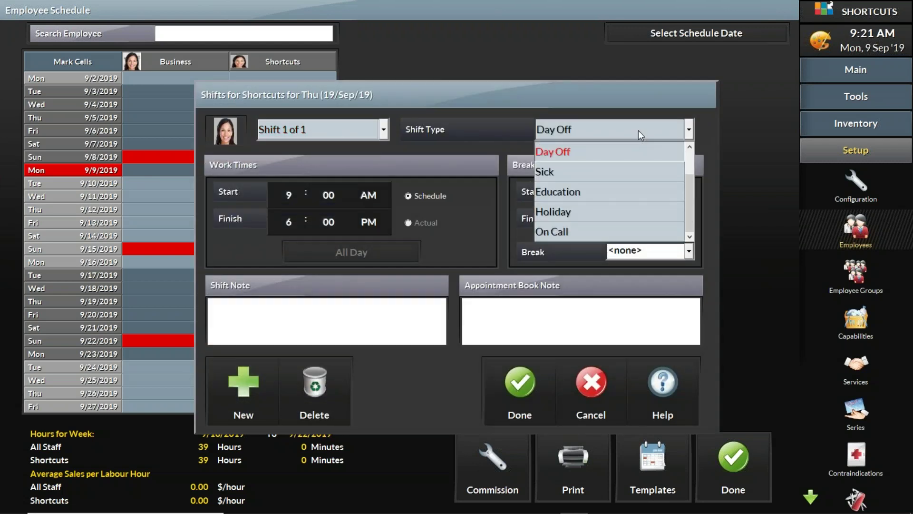
click(688, 150)
click(664, 150)
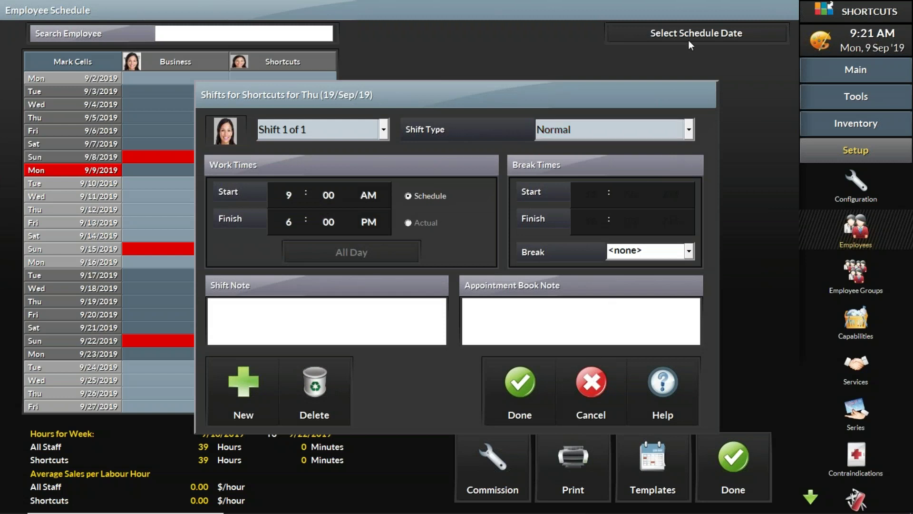
click(516, 381)
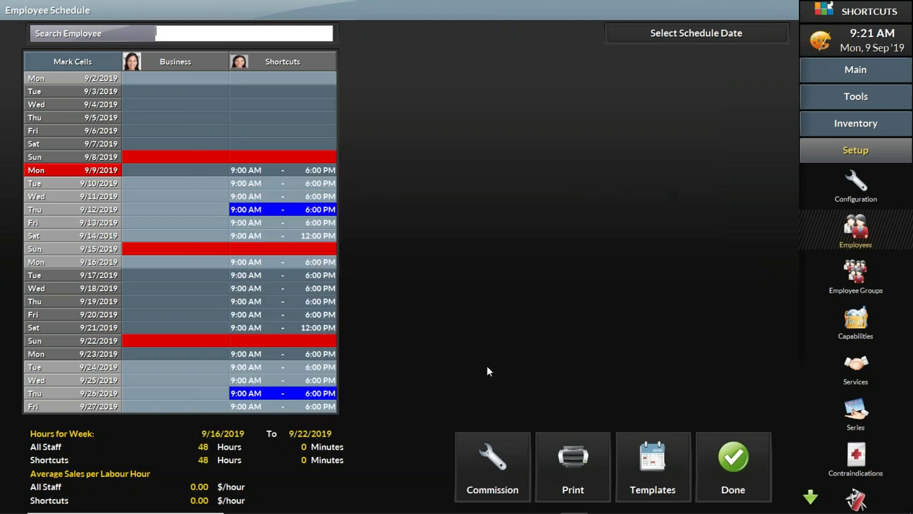
- Change the Shortcuts employee's shift type on Wednesday 9/18/2019 to Day Off
double_click(282, 289)
click(541, 131)
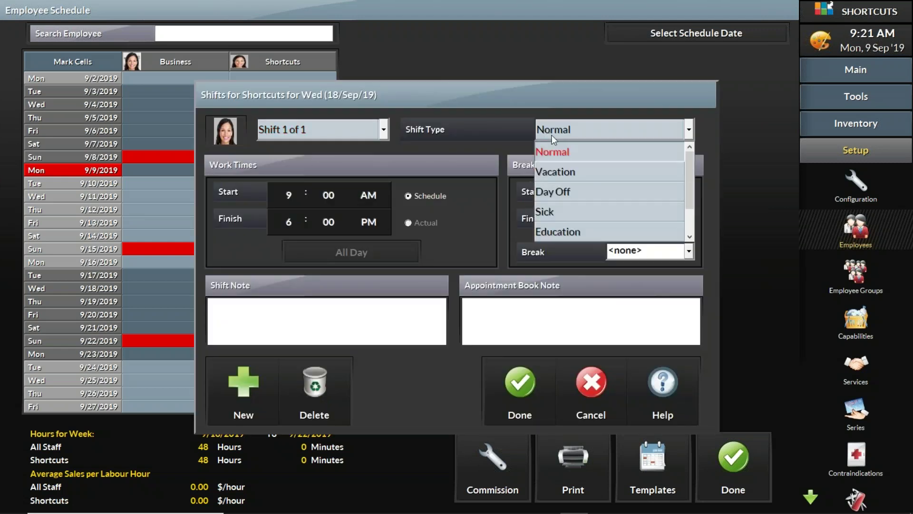
click(557, 188)
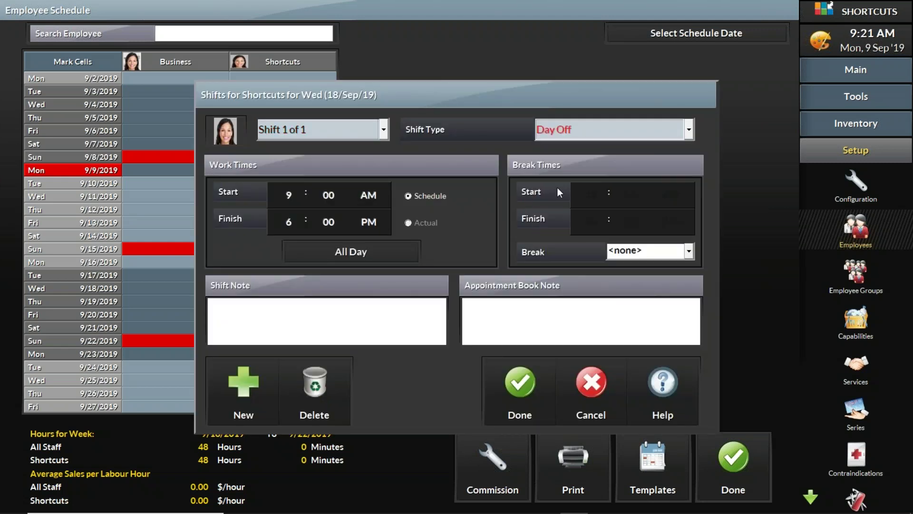
click(524, 379)
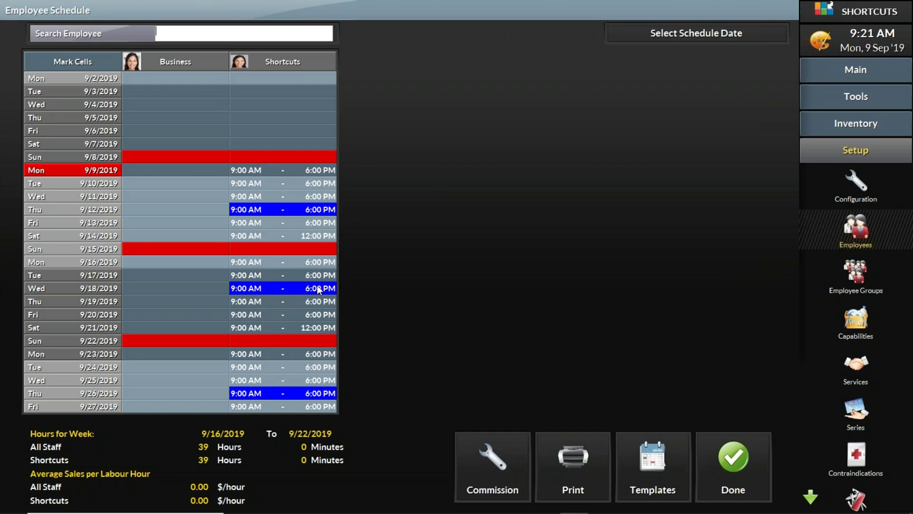
- Mark the Shortcuts employee's two weeks from 9/9/2019 to 9/22/2019 and repeat them until October 27, 2019, extending to 11/3/2019 and overwriting existing entries
click(61, 62)
click(308, 169)
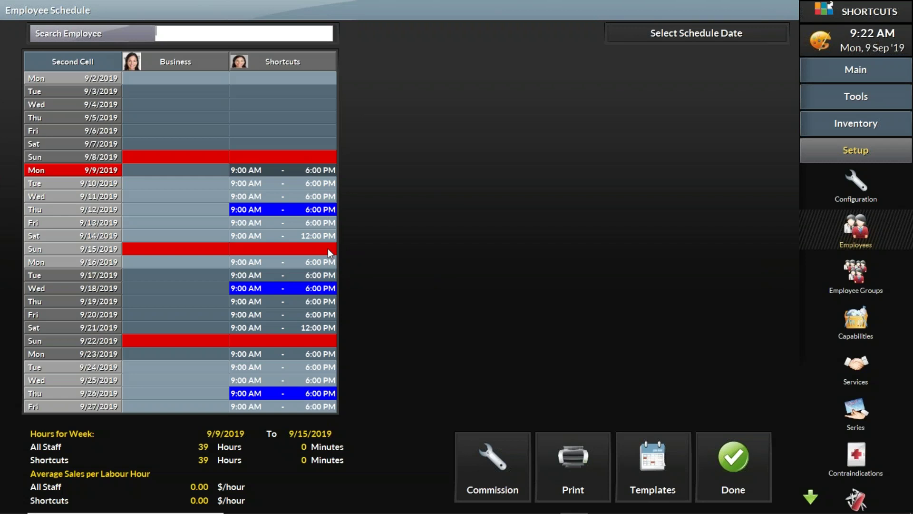
click(311, 342)
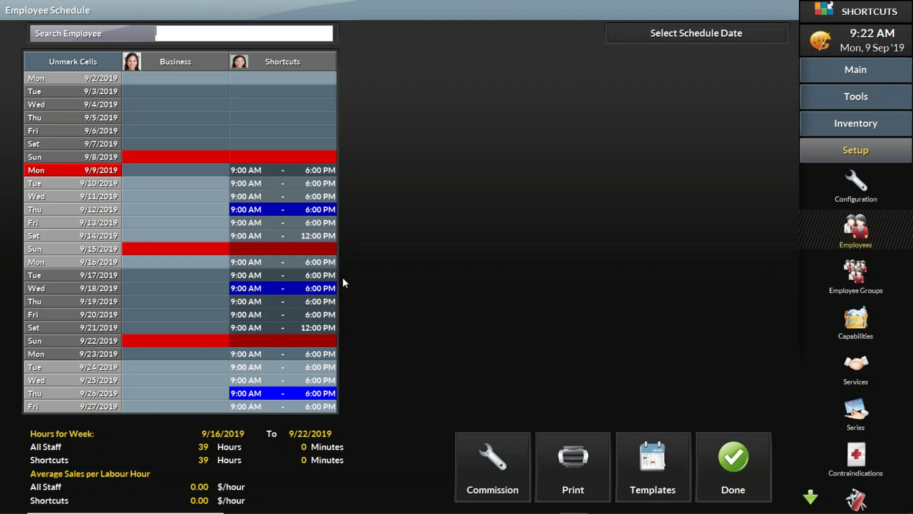
right_click(302, 222)
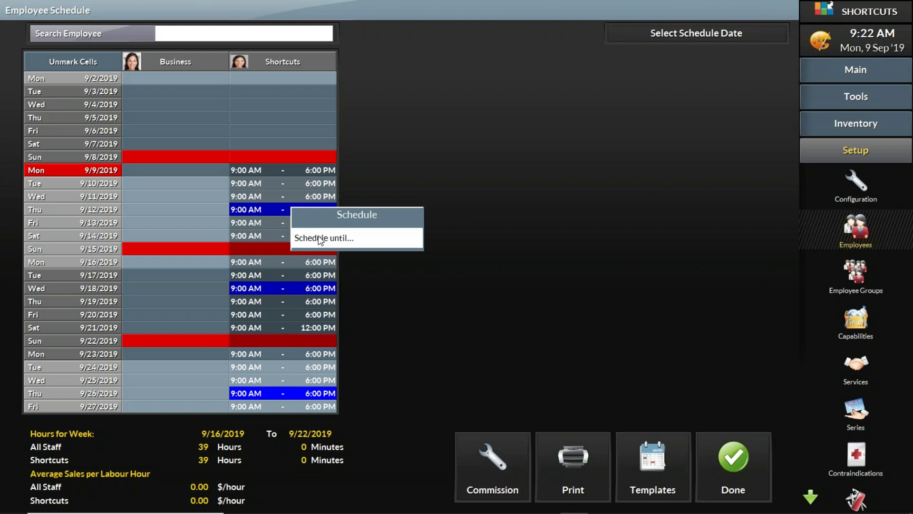
click(323, 239)
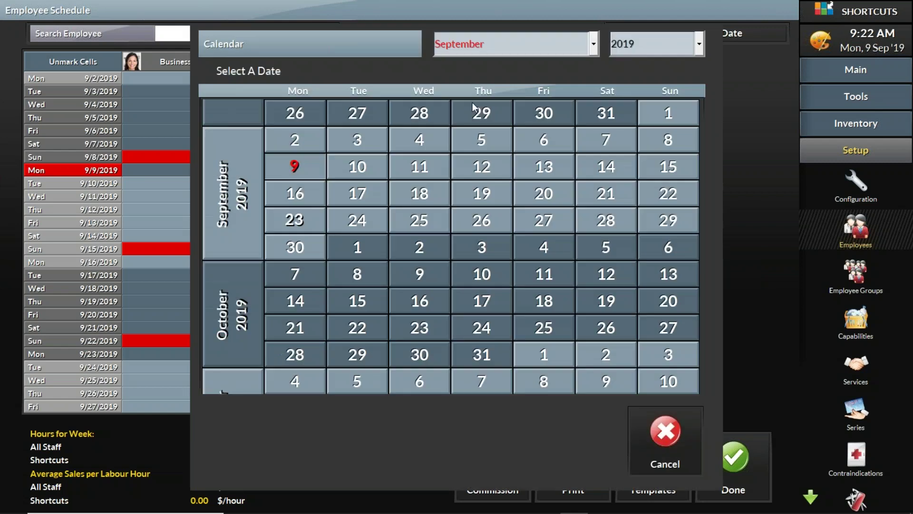
click(523, 45)
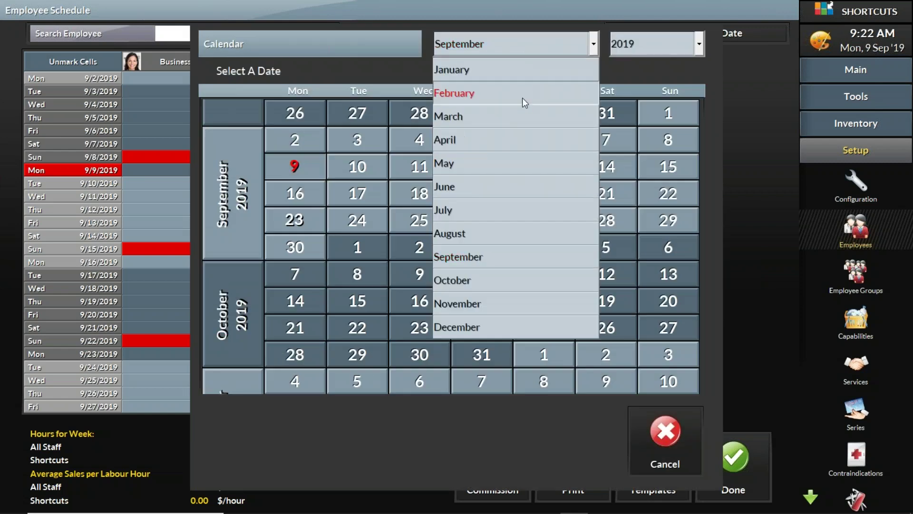
click(504, 278)
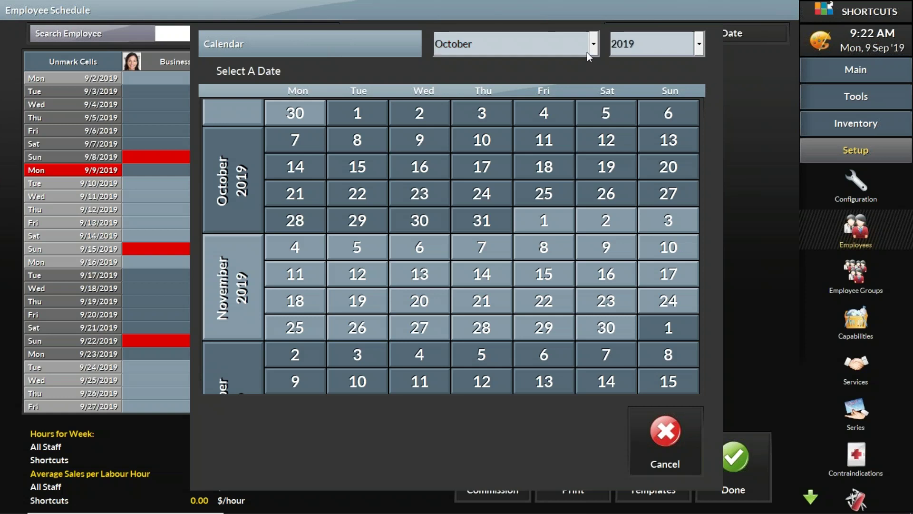
click(678, 195)
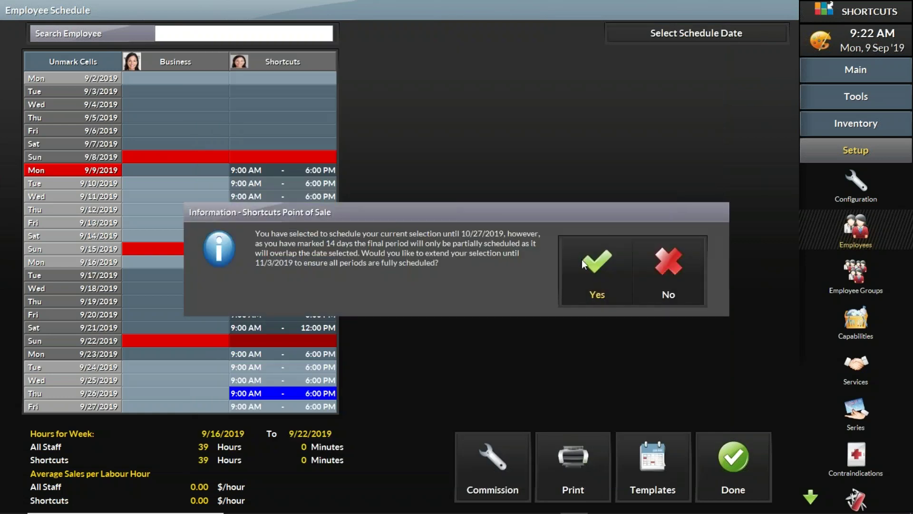
click(589, 269)
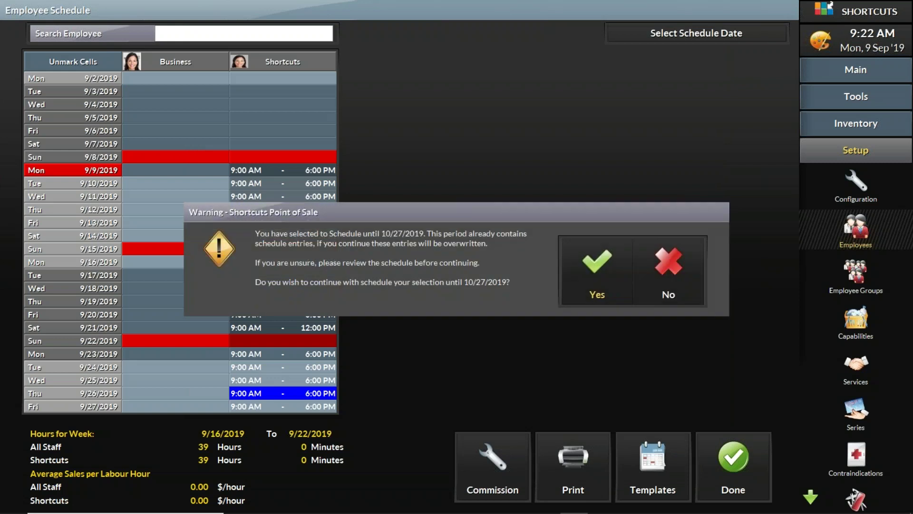
click(606, 260)
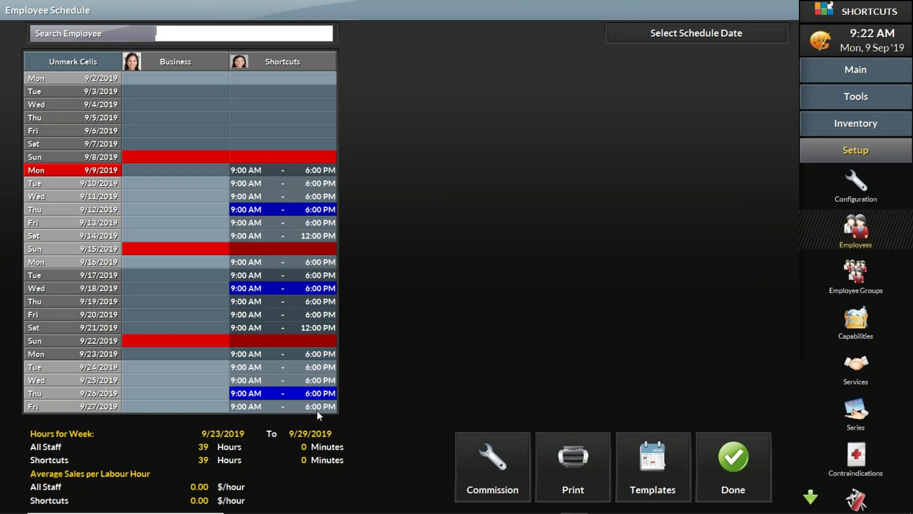
- Review the repeated two-week rotation through early November 2019 and unmark the weeks from 9/9/2019 to 9/22/2019
scroll(315, 419, down, 5)
scroll(315, 418, down, 4)
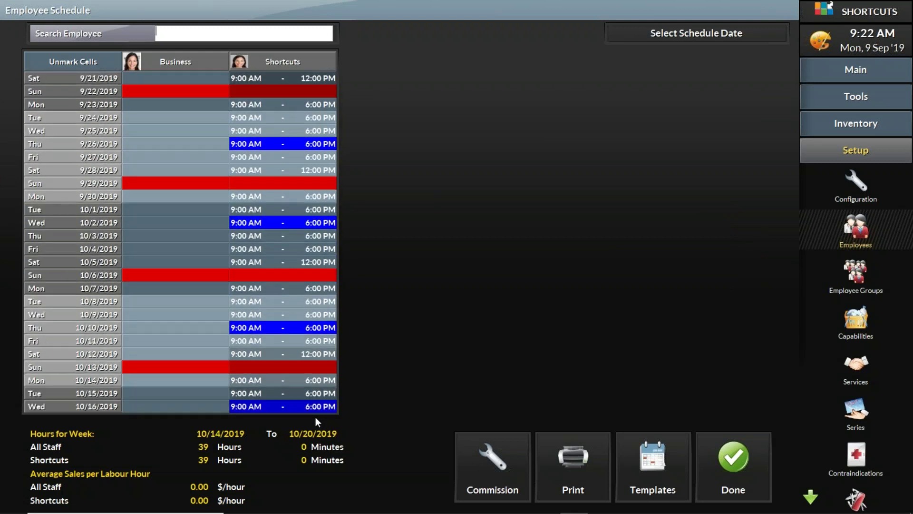
scroll(314, 409, down, 5)
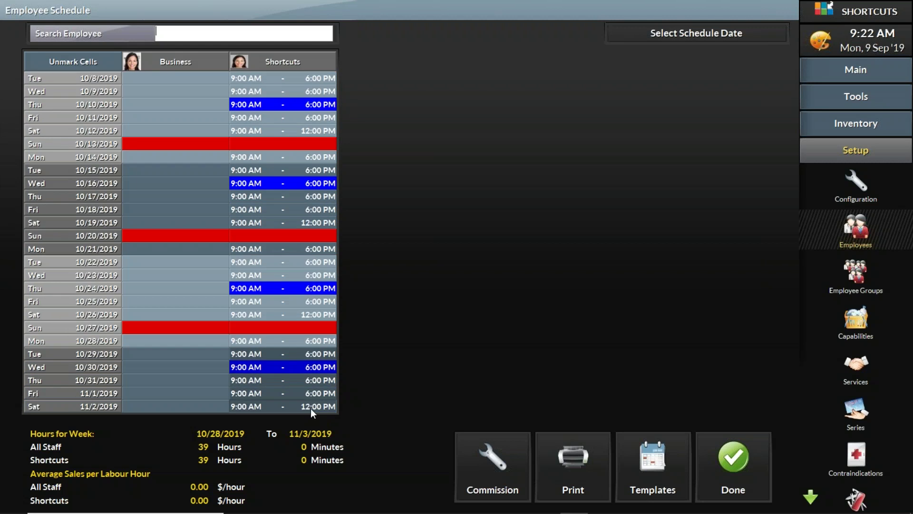
scroll(362, 30, up, 8)
scroll(361, 30, up, 6)
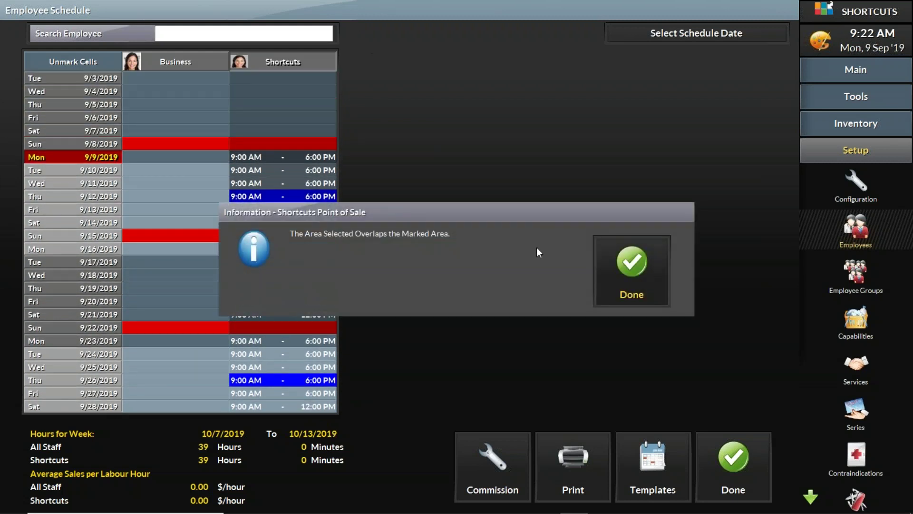
click(624, 268)
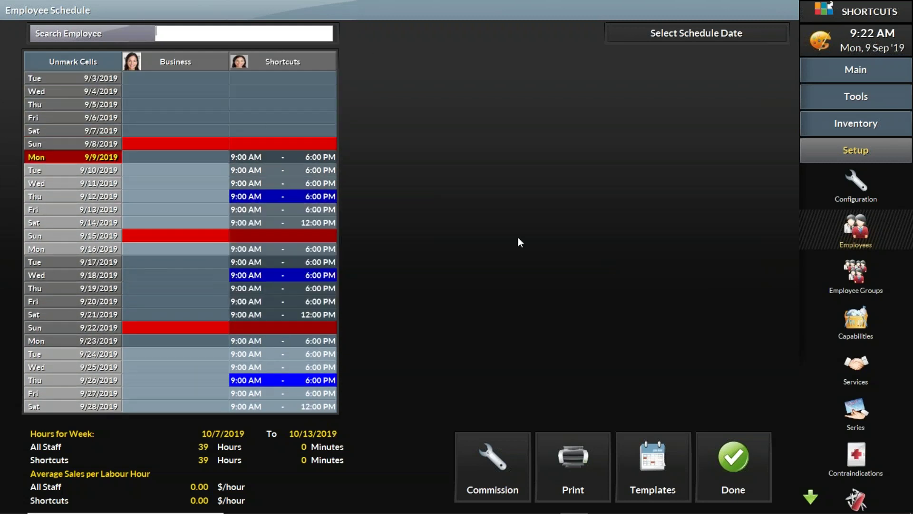
click(85, 61)
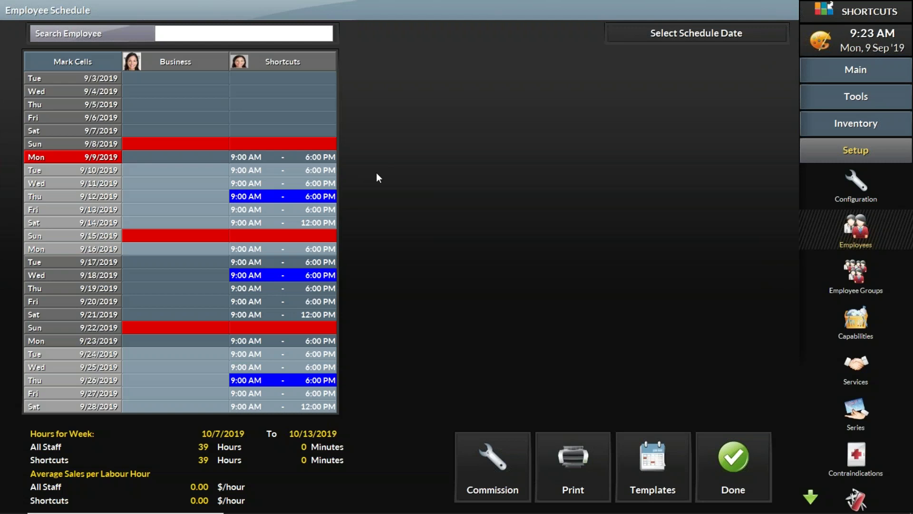
- Copy the Shortcuts employee's week of 9/9/2019 to 9/15/2019 to the Business employee's same week and unmark the cells
click(65, 61)
click(284, 156)
click(289, 235)
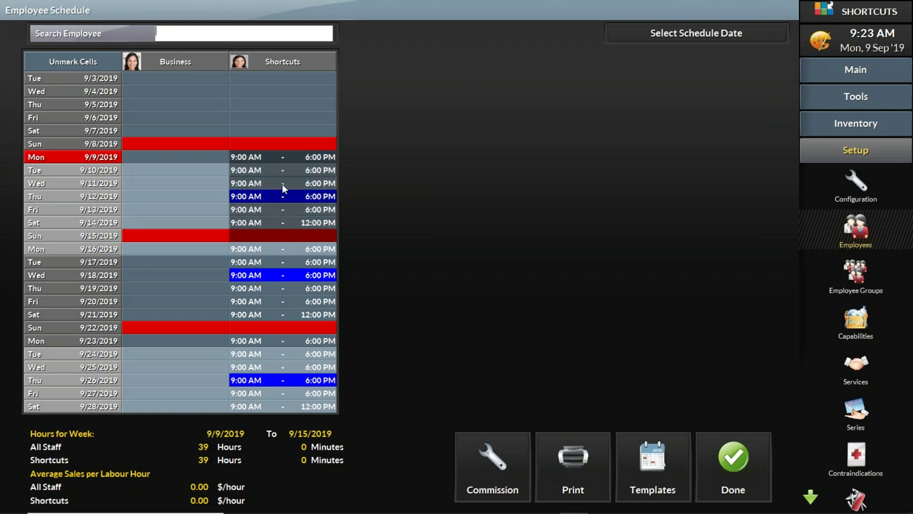
click(209, 184)
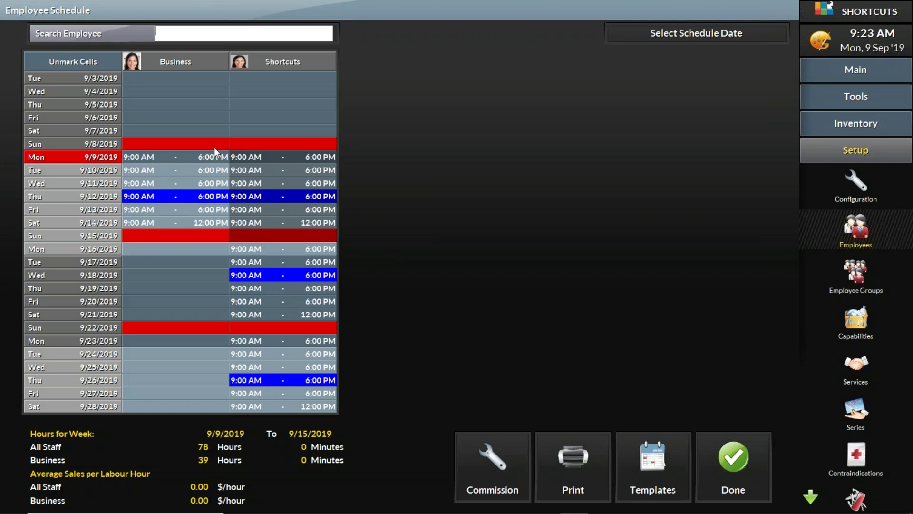
click(89, 62)
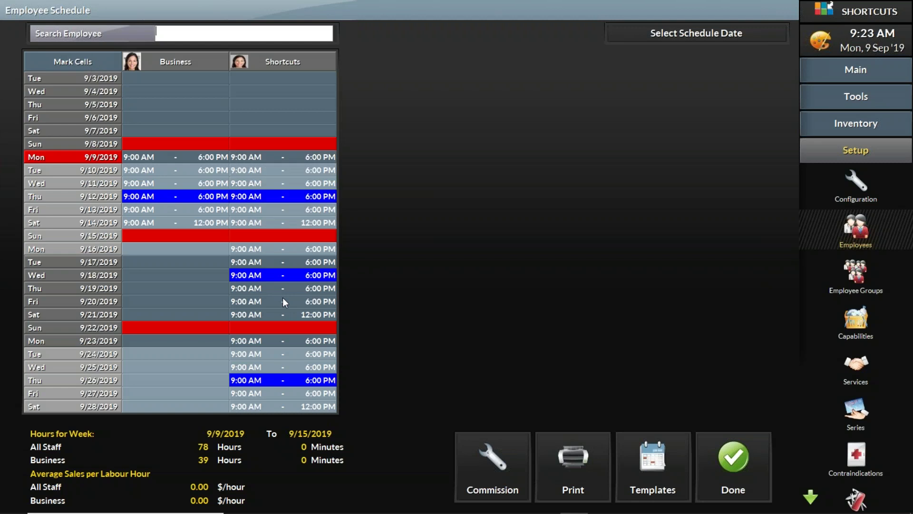
- Change the Business employee's shift type on Thursday 9/12/2019 to Normal
double_click(182, 201)
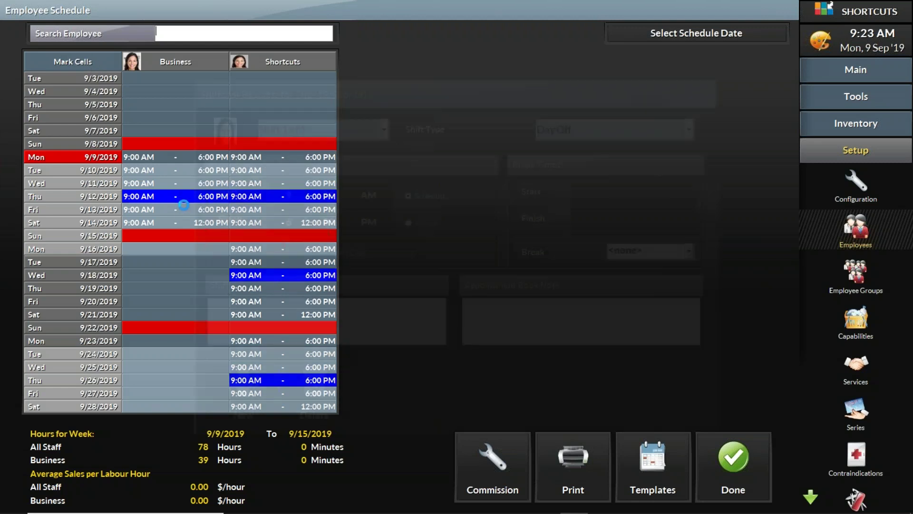
click(570, 131)
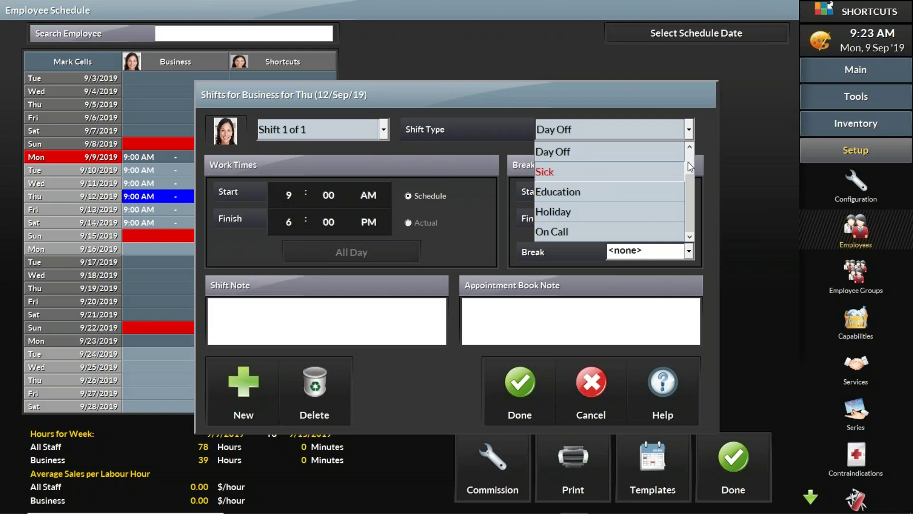
scroll(690, 160, up, 2)
click(605, 155)
click(552, 374)
- Change the Business employee's shift type on Saturday 9/14/2019 to Day Off
double_click(199, 221)
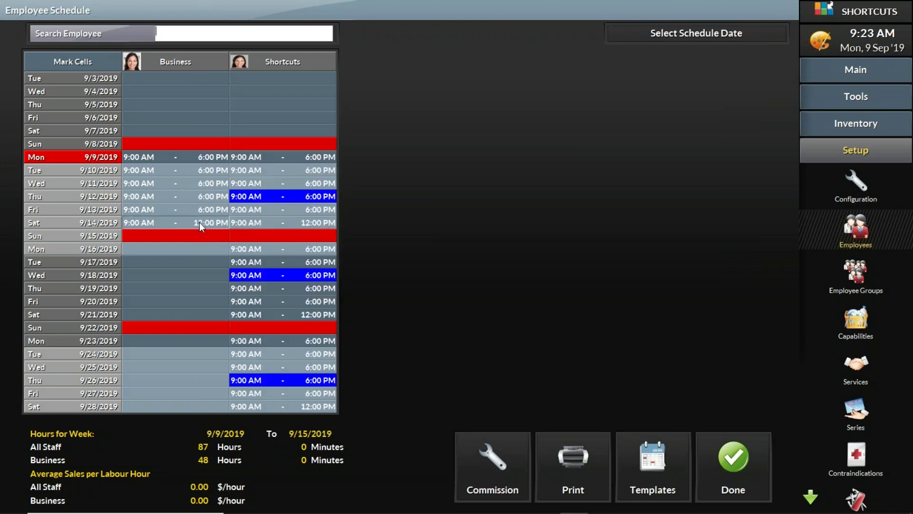
click(548, 132)
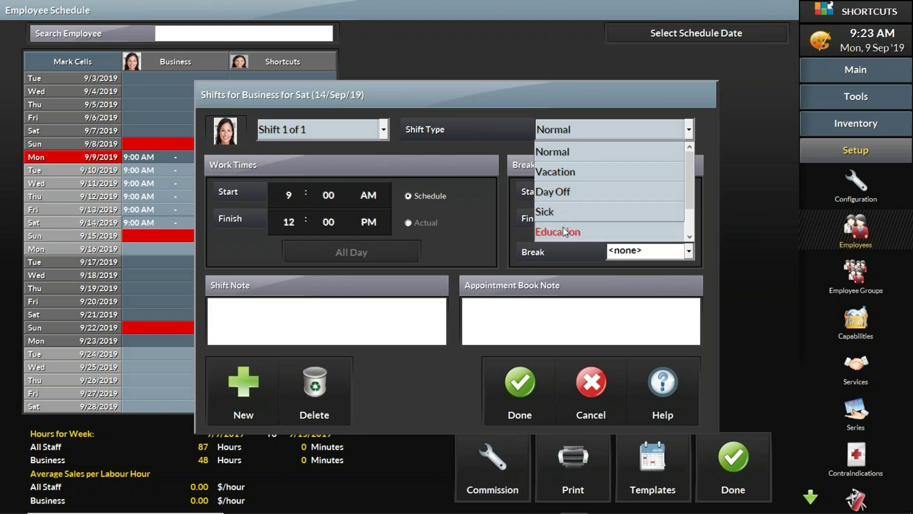
click(573, 195)
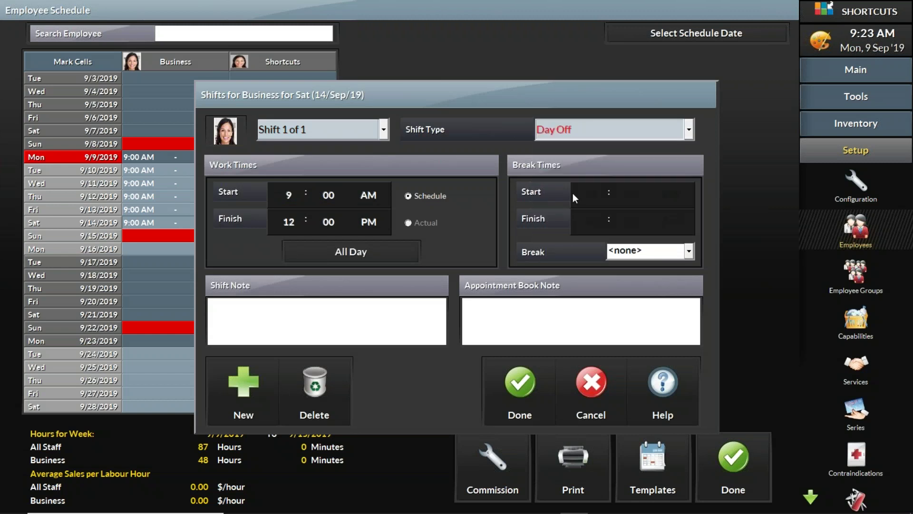
click(528, 383)
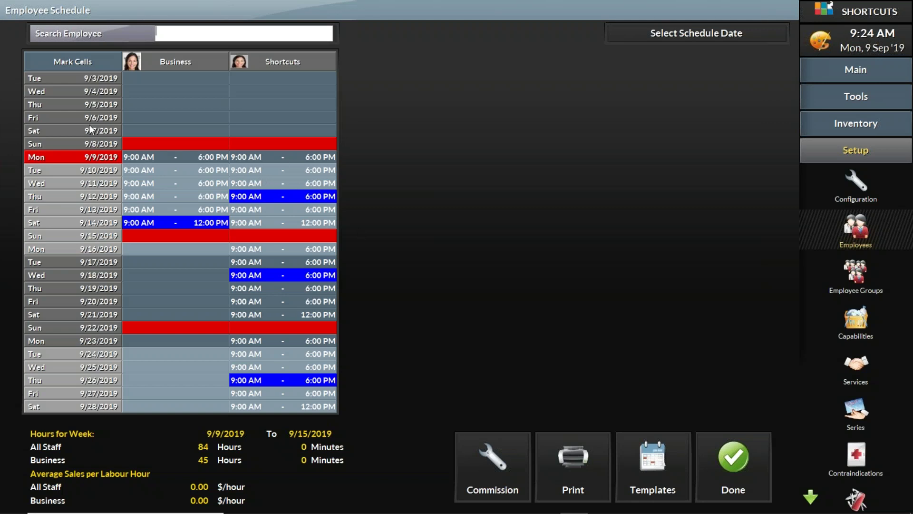
click(86, 59)
click(165, 155)
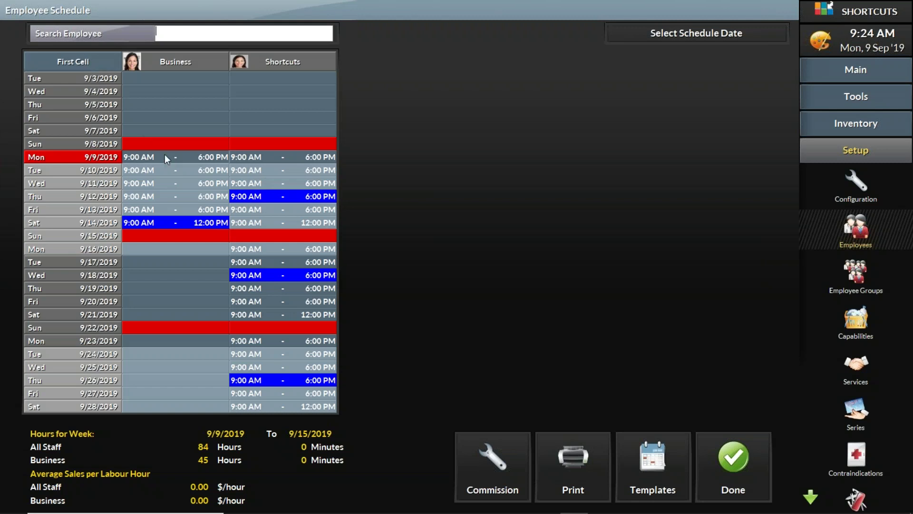
right_click(197, 185)
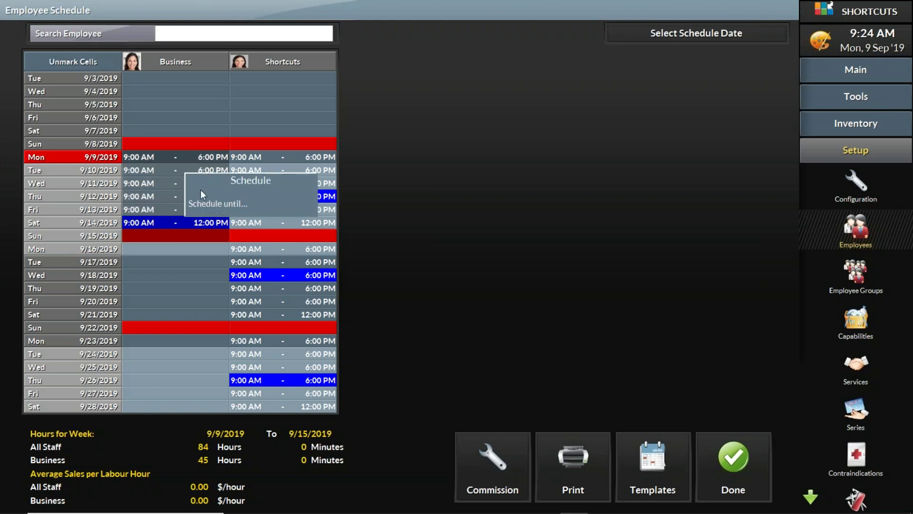
click(217, 204)
click(538, 47)
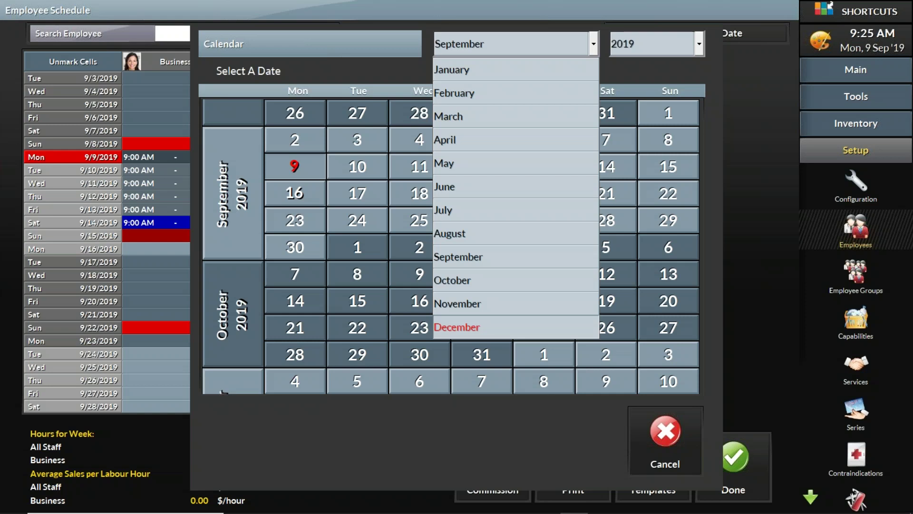
click(666, 430)
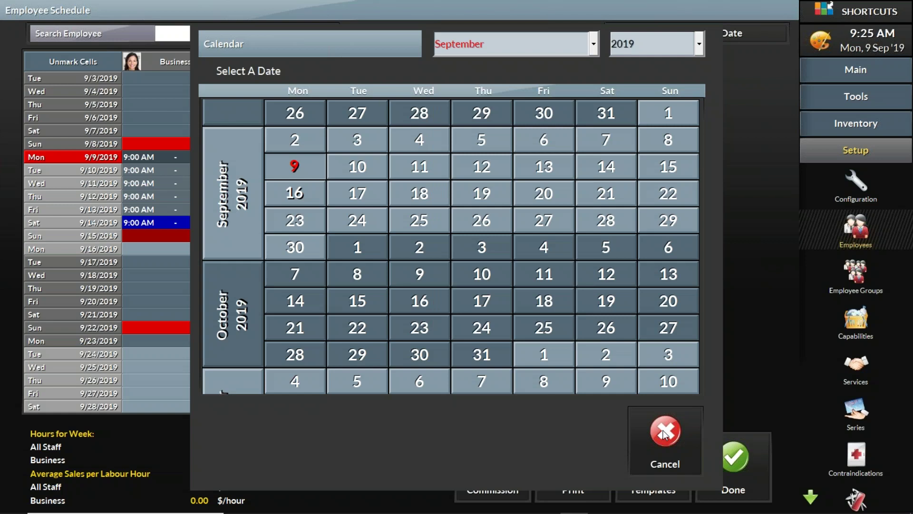
click(666, 431)
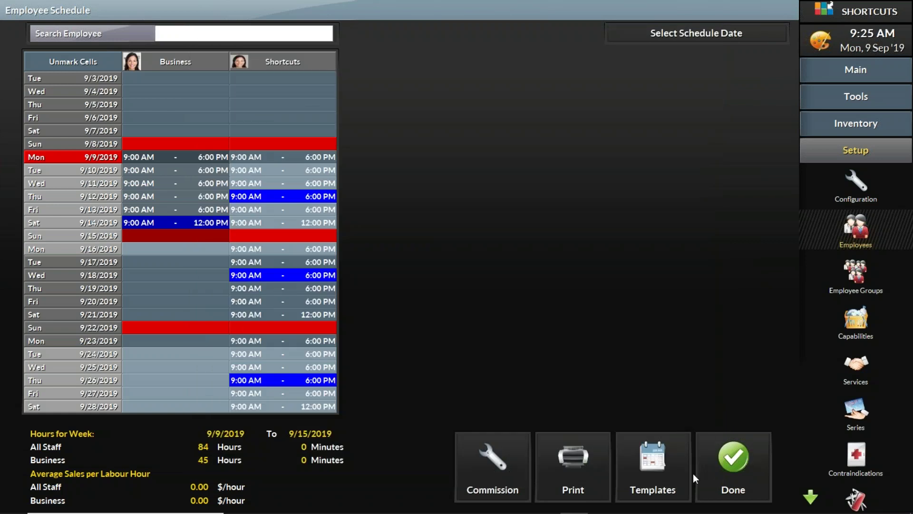
- Switch to the PowerPoint presentation and start its slide show from the current LIVE DEMO slide
mouse_move(544, 505)
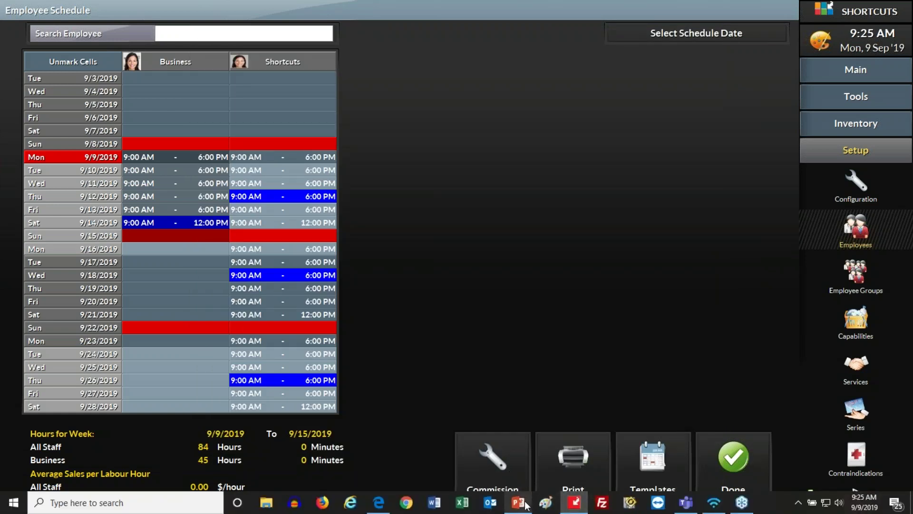
click(519, 440)
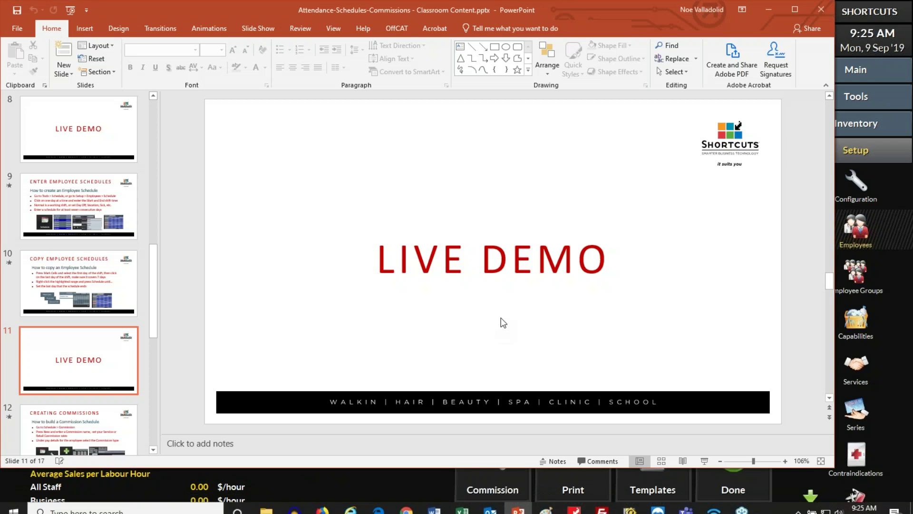
click(704, 460)
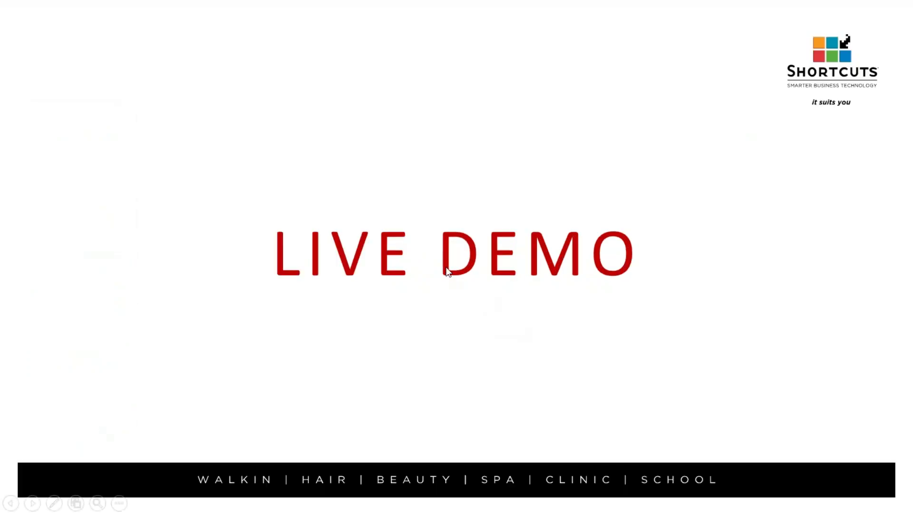
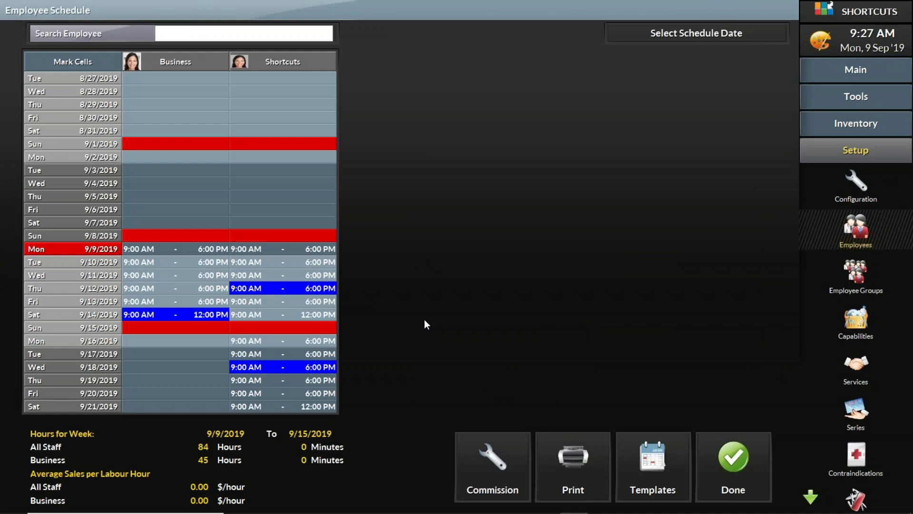
- Create a new commission schedule named Stylist Commission in the commission setup
click(482, 470)
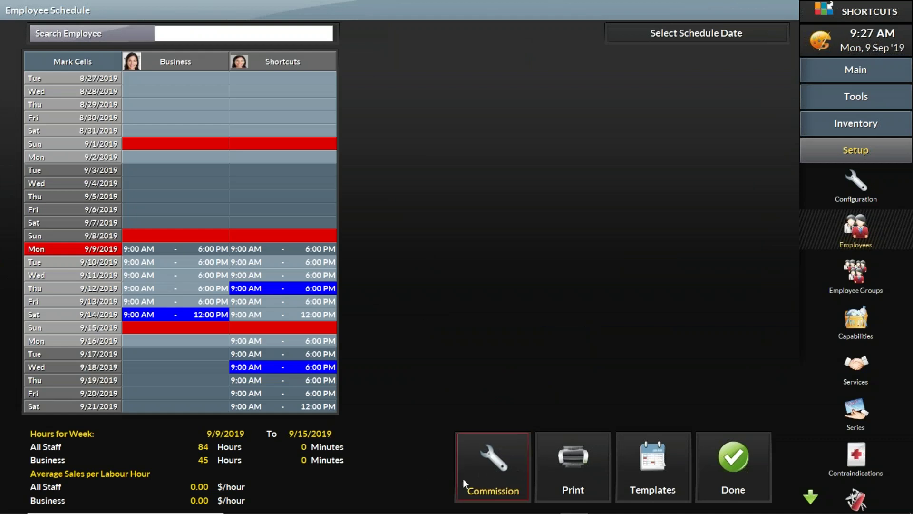
click(490, 485)
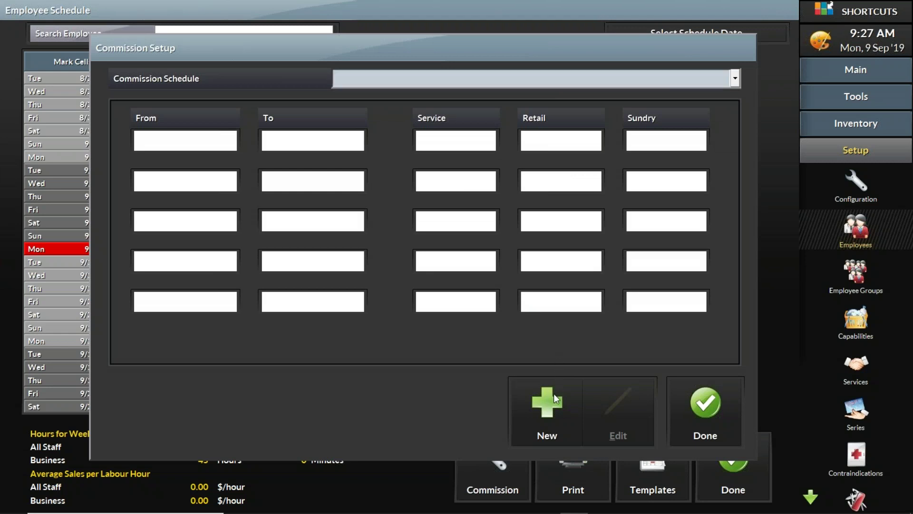
click(528, 411)
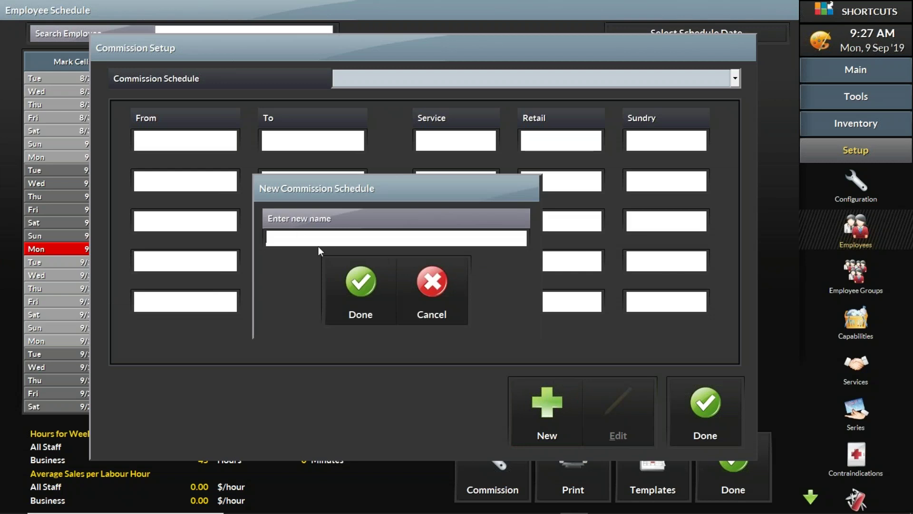
text(Stylist Commission)
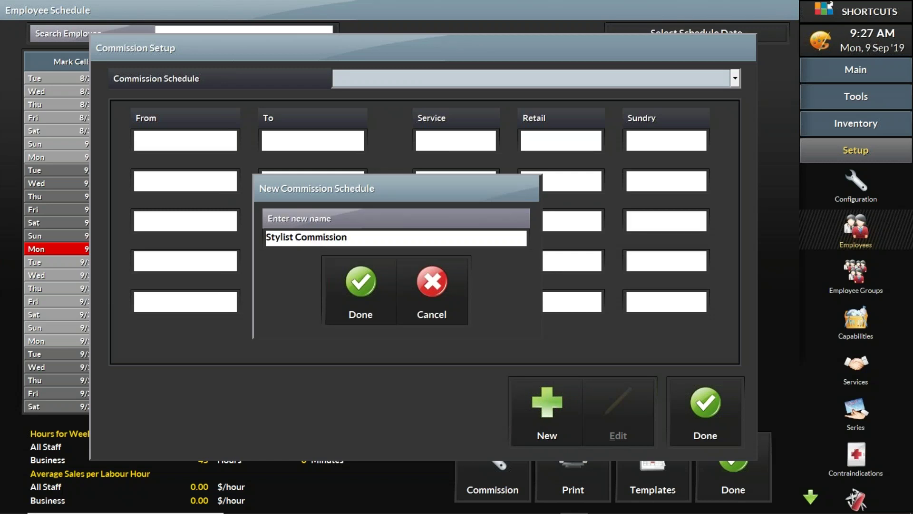
key(Return)
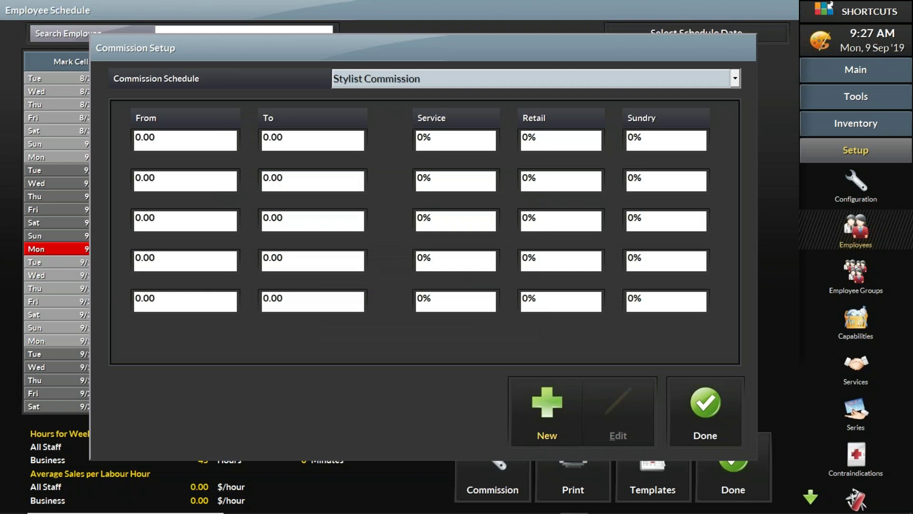
- Set the first commission tier from 0.00 to 200 with 40% service and 5% retail
drag(184, 138, 115, 137)
key(Tab)
click(296, 137)
drag(296, 136, 255, 138)
text(200)
key(Tab)
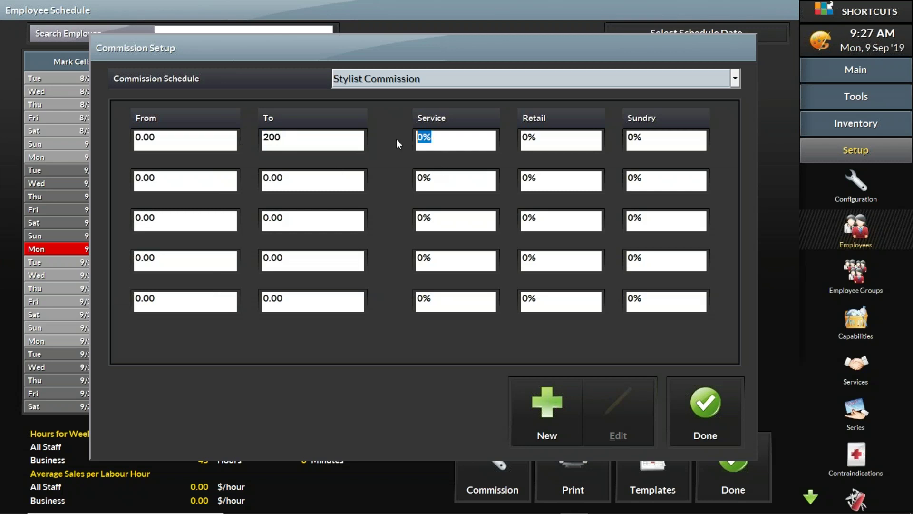
text(40)
key(Tab)
text(5)
- Set the second commission tier from 200.01 to 500 with 45% service
click(190, 183)
text(200.01)
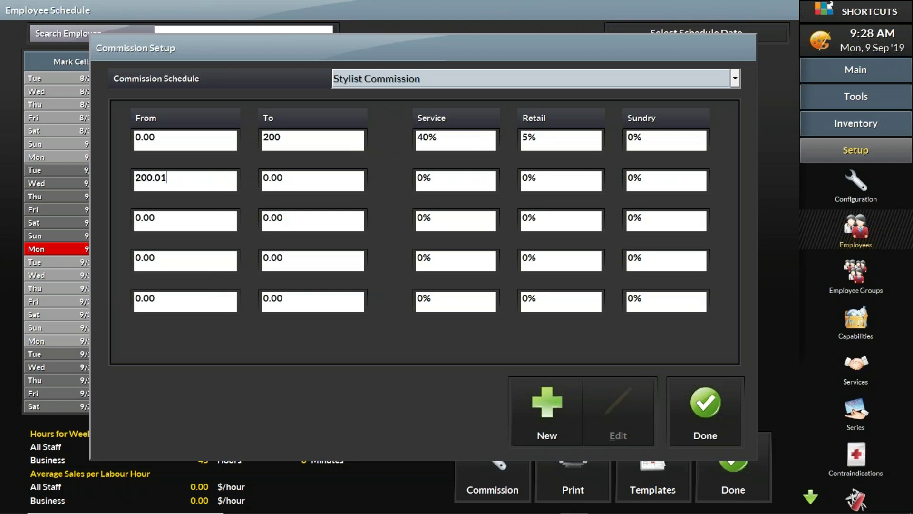
click(315, 181)
text(500)
key(Tab)
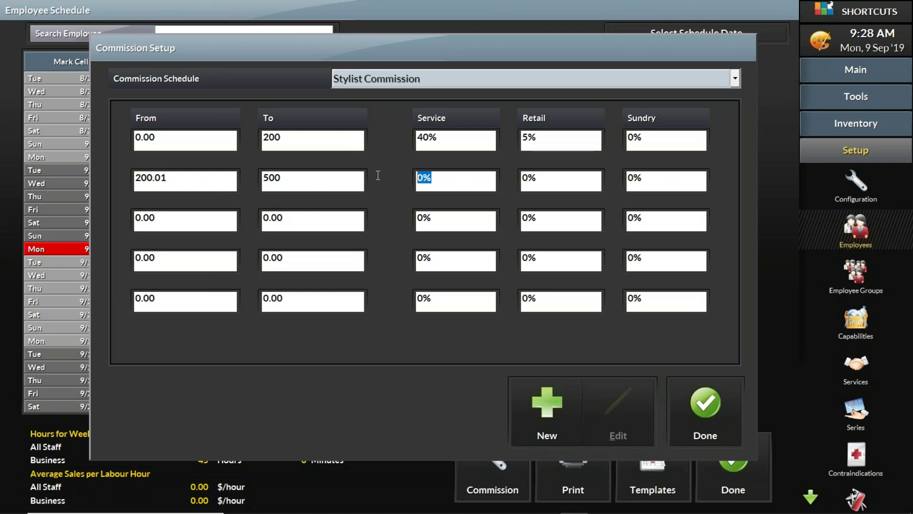
text(45)
- Set the third commission tier from 500.01 to 1000 with 48% service
click(208, 216)
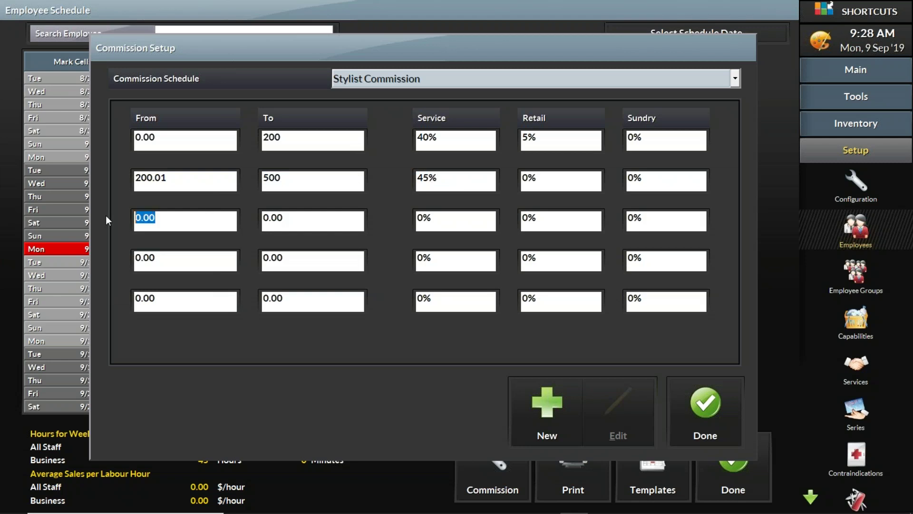
text(500.01)
click(262, 217)
text(1000)
click(451, 224)
text(48)
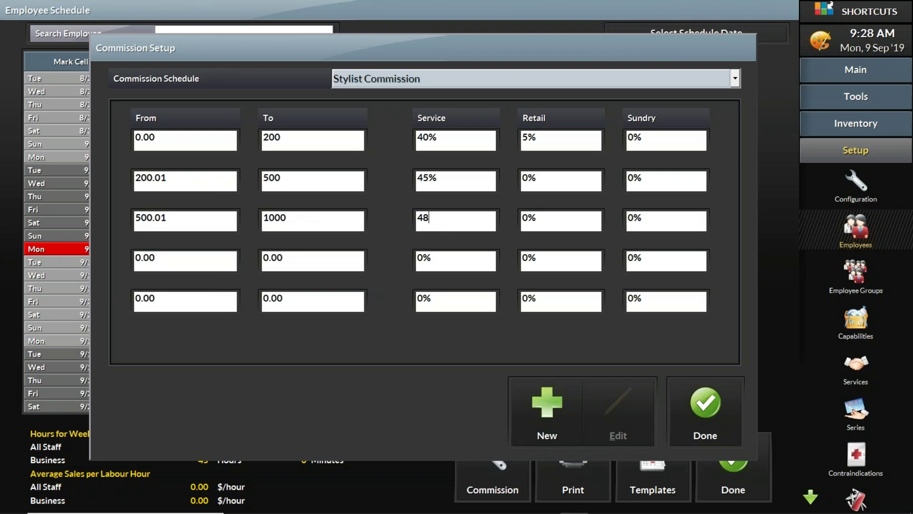
- Set the fourth commission tier from 1000 to 999999999 with 50% service
click(150, 260)
text(1000)
click(318, 260)
drag(318, 261, 260, 260)
text(999999999)
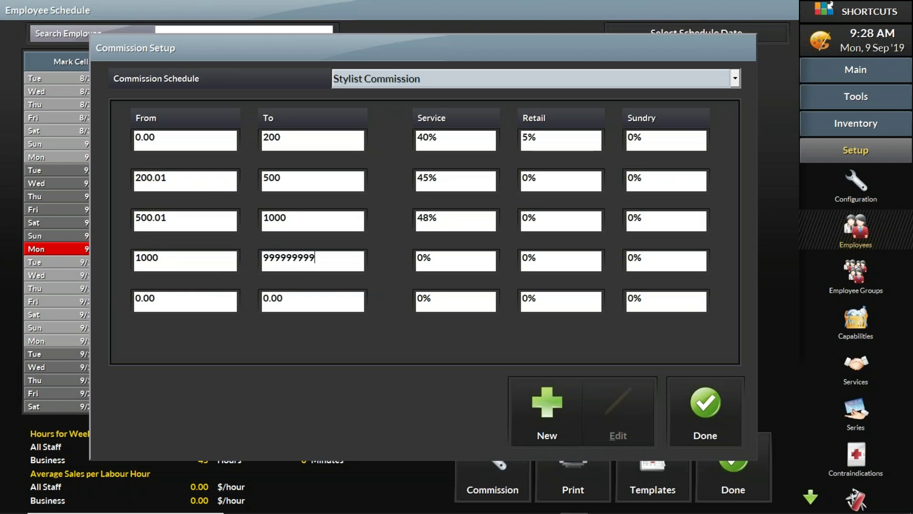
drag(440, 258, 387, 262)
text(50)
- Set the retail commission of the second, third and fourth tiers to 5%
click(452, 142)
drag(560, 184, 496, 183)
text(5)
drag(565, 220, 507, 218)
text(5)
drag(542, 258, 507, 258)
text(5)
- Review the From and To ranges and the service percentages of the four Stylist Commission tiers
click(459, 144)
drag(329, 141, 262, 140)
drag(195, 142, 136, 141)
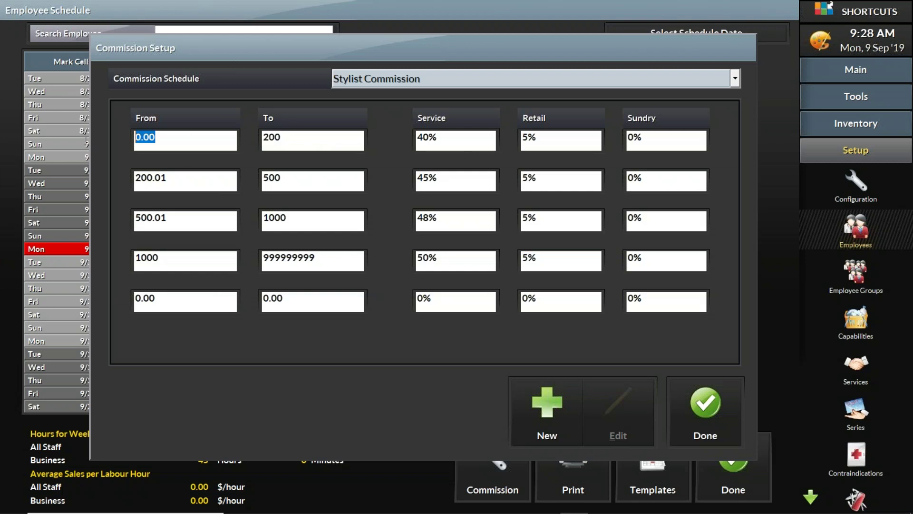
drag(467, 139, 372, 140)
drag(306, 138, 256, 140)
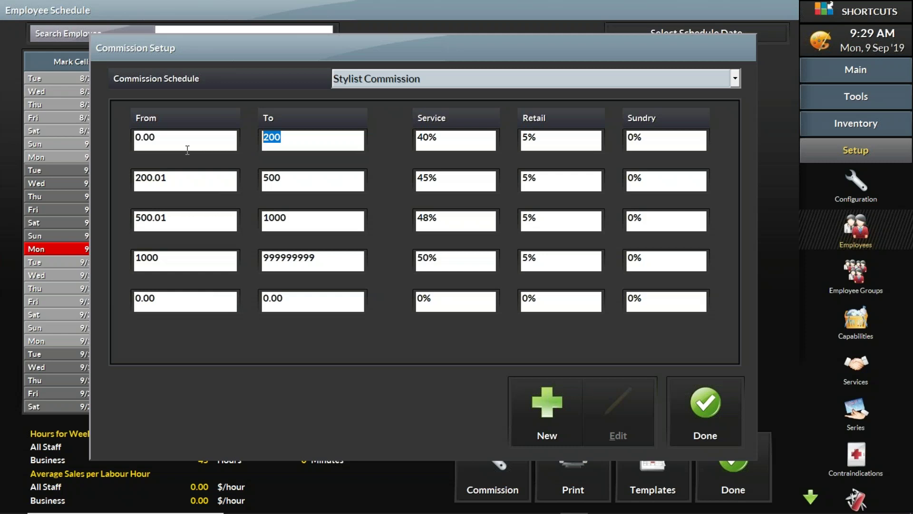
drag(458, 180, 405, 182)
drag(296, 180, 107, 181)
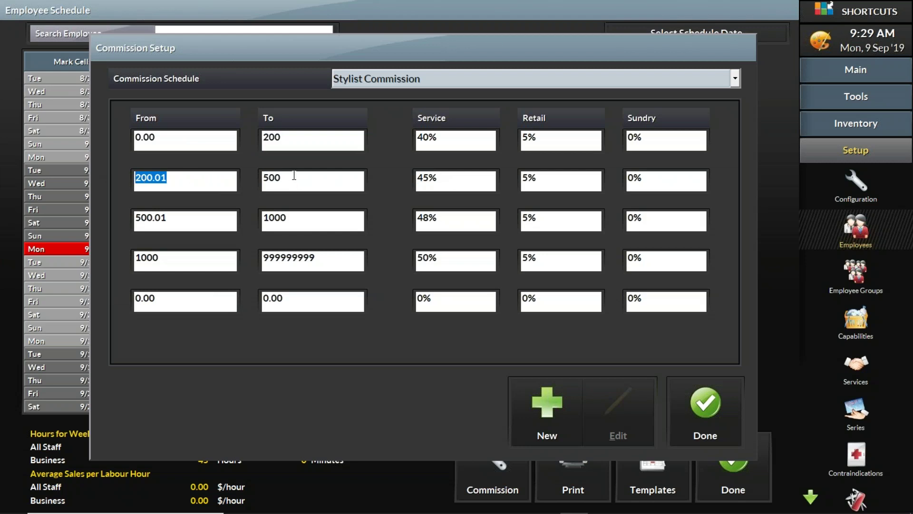
drag(293, 174, 256, 175)
drag(210, 222, 111, 222)
click(291, 220)
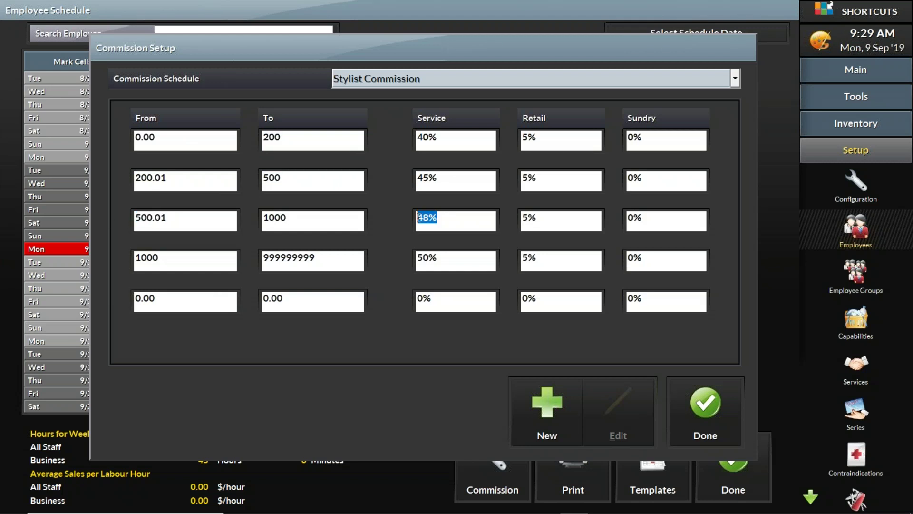
drag(311, 221, 244, 220)
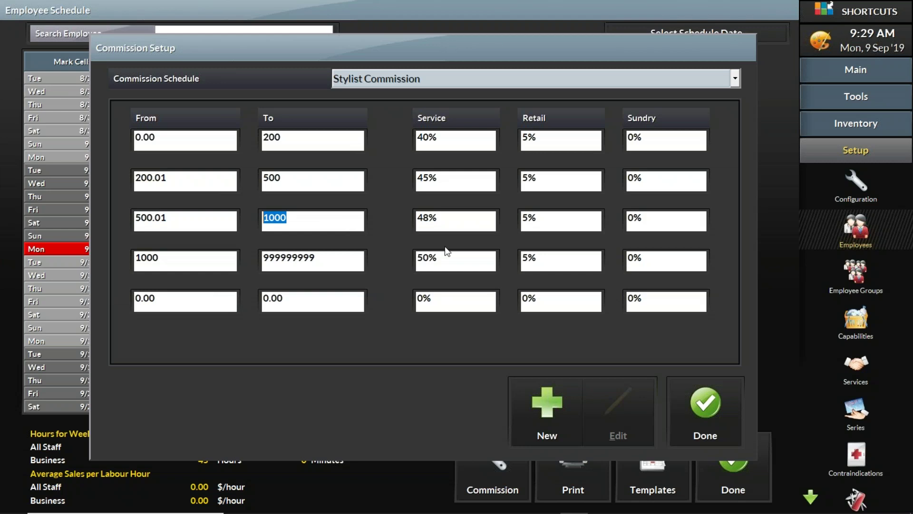
drag(214, 263, 134, 262)
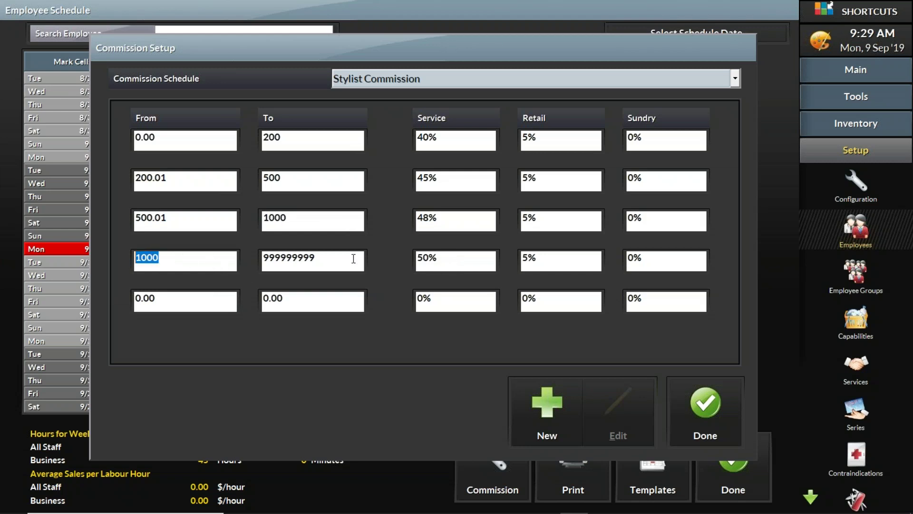
drag(446, 259, 421, 259)
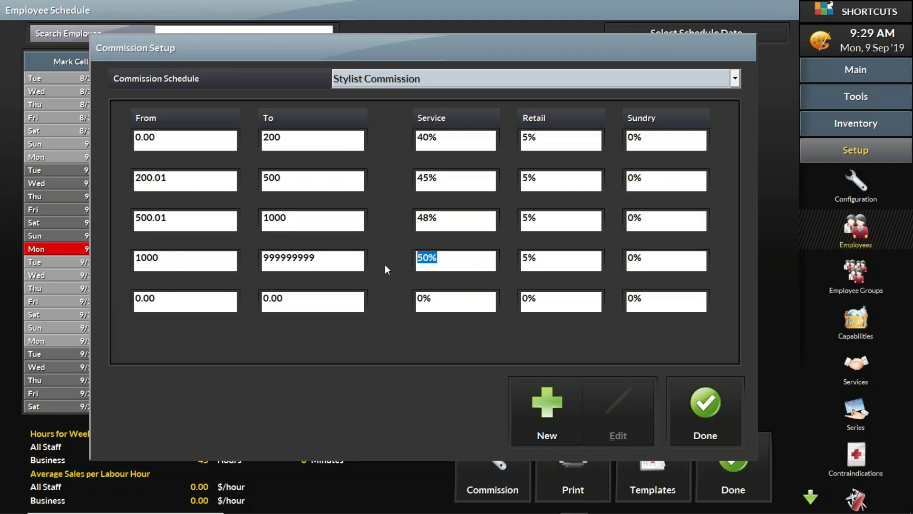
drag(210, 260, 121, 260)
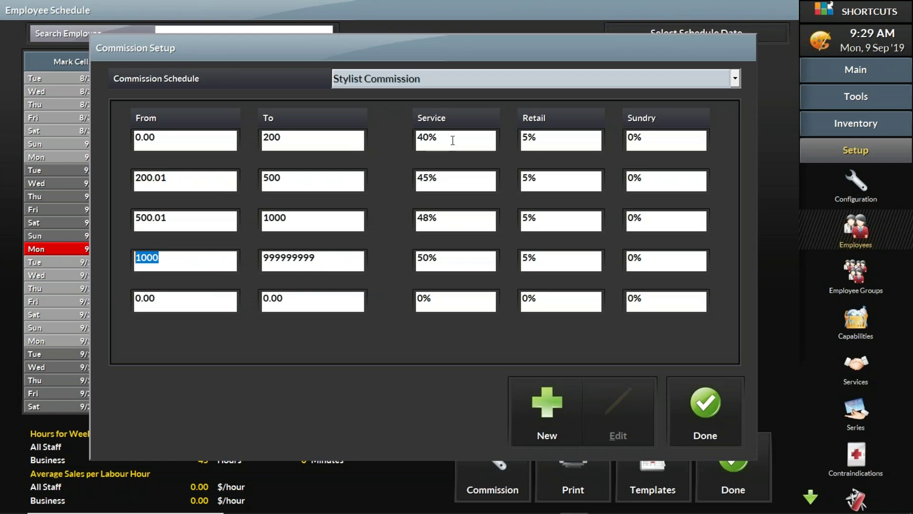
drag(449, 220, 394, 224)
drag(437, 179, 405, 182)
drag(435, 136, 407, 143)
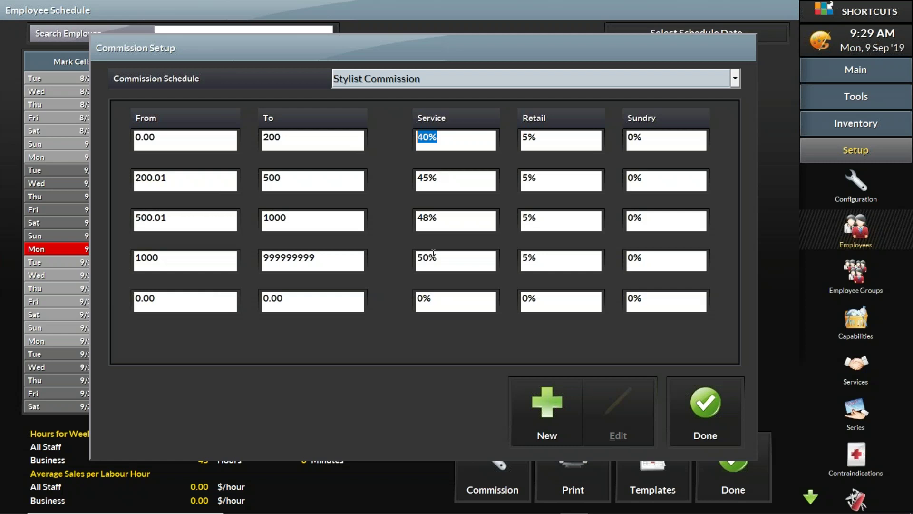
drag(448, 258, 413, 261)
drag(160, 258, 131, 255)
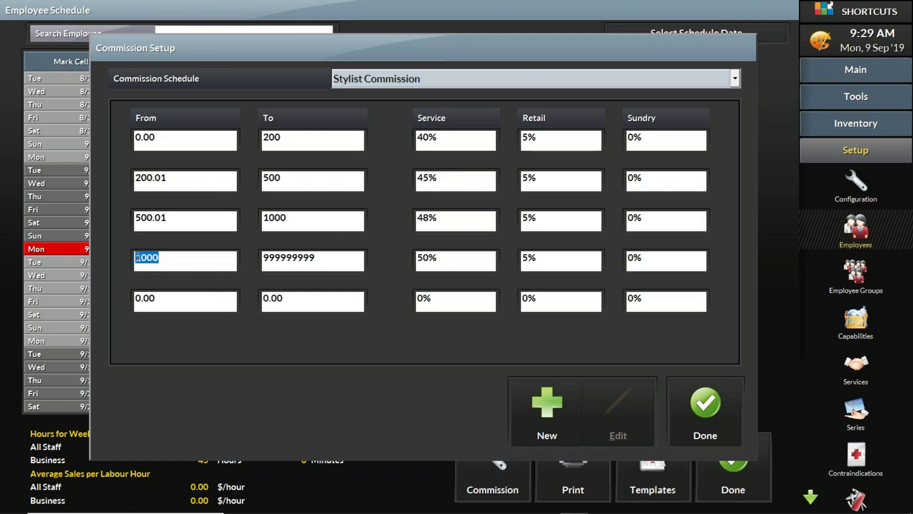
drag(451, 258, 367, 261)
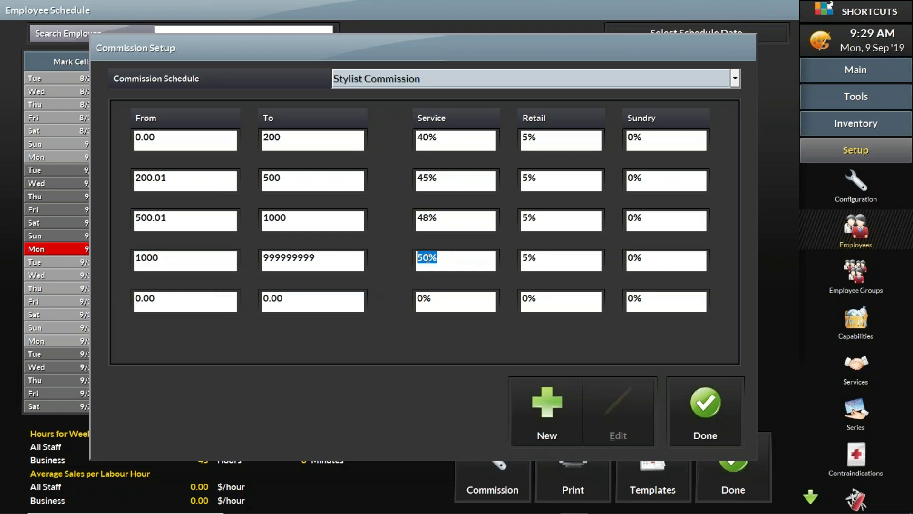
- Reset the fourth tier's range and its service and retail percentages to 0
click(550, 257)
text(0)
drag(457, 266, 126, 258)
text(000)
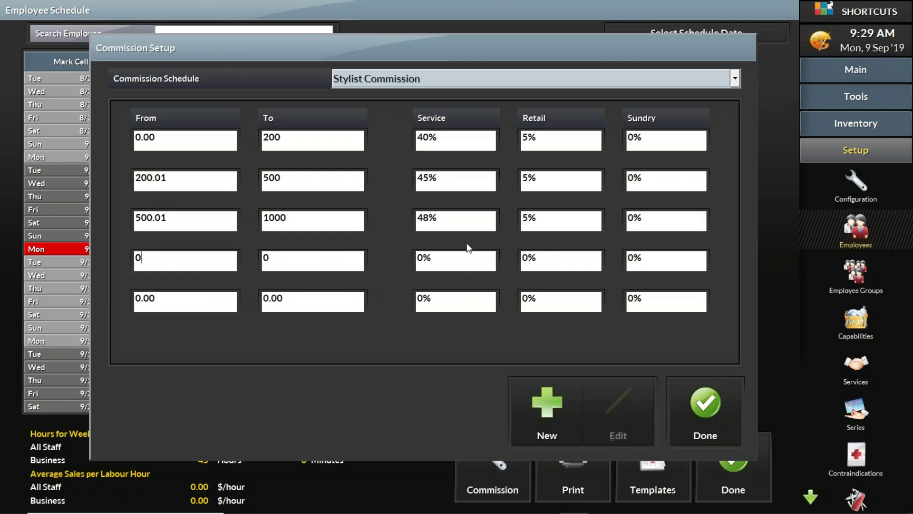
text(0)
- Reset the ranges and the service and retail percentages of the third and second tiers to 0
drag(550, 219, 397, 218)
text(0)
drag(322, 224, 137, 219)
text(00)
drag(546, 179, 369, 181)
text(00)
drag(311, 181, 132, 182)
text(00)
- Reset the first tier's retail and service percentages to 0%
drag(550, 138, 523, 139)
text(0)
drag(459, 141, 394, 145)
text(0)
- Set the first tier's upper limit to 999999999 with 50% service and 5% retail, and save the Stylist Commission schedule
drag(303, 142, 207, 142)
text(999999999)
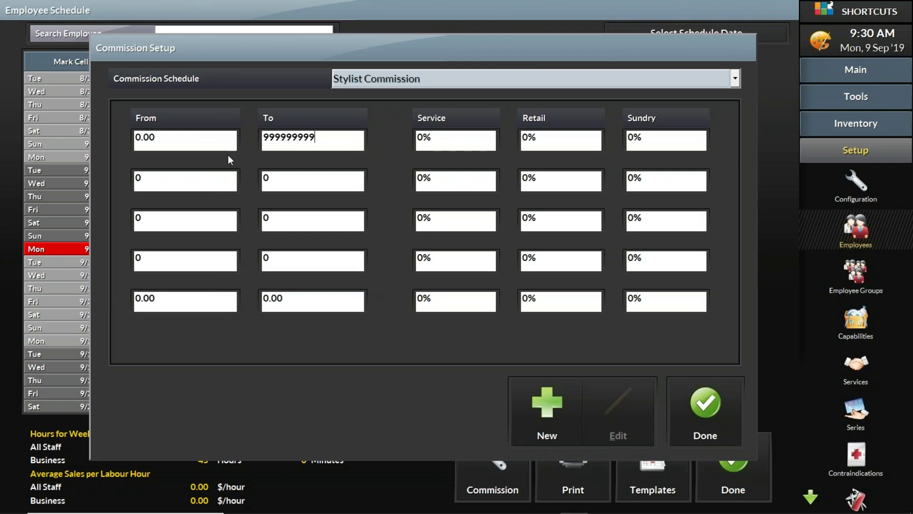
drag(452, 141, 383, 139)
text(46)
key(BackSpace)
key(BackSpace)
text(50)
click(548, 138)
text(5)
click(705, 432)
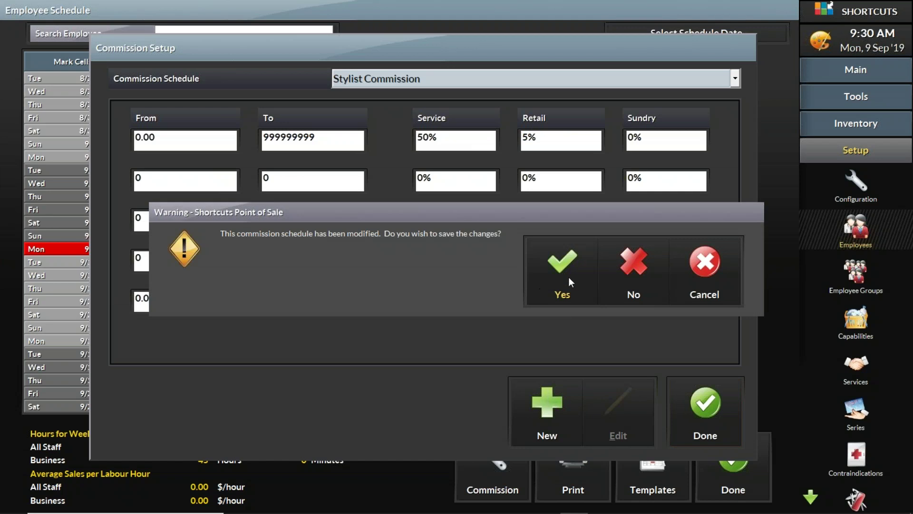
click(560, 266)
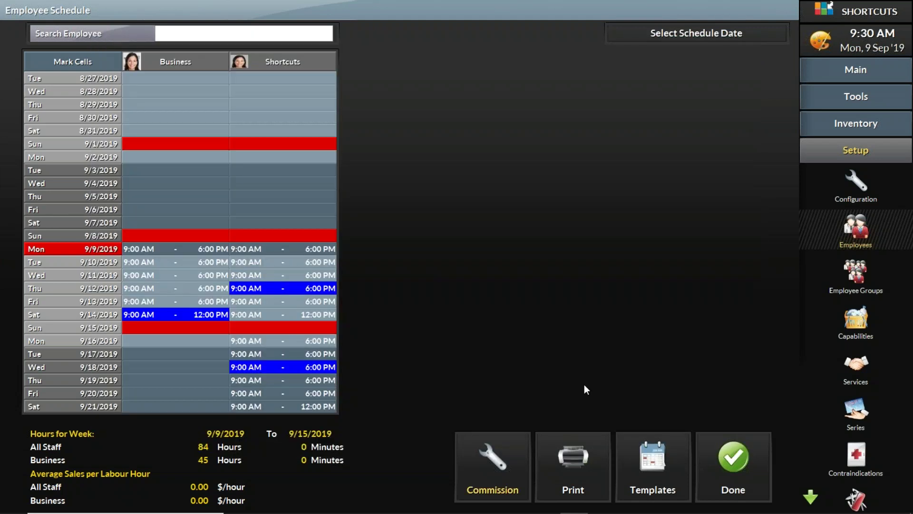
- Reopen the commission setup and create a new commission schedule named Receptionist Commission
click(510, 448)
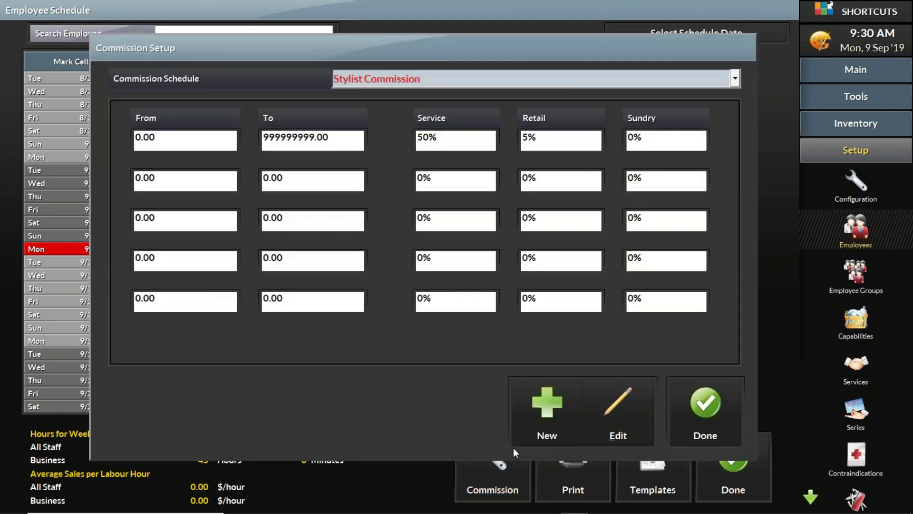
click(558, 404)
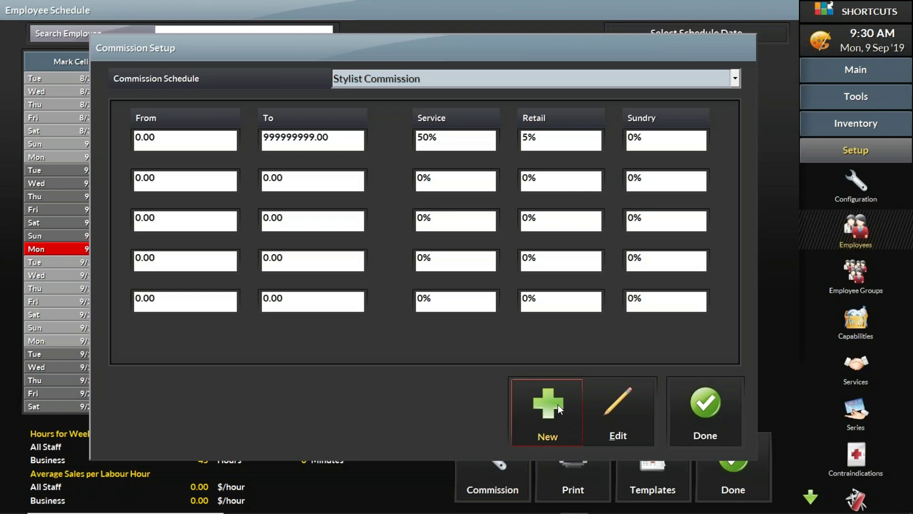
click(532, 409)
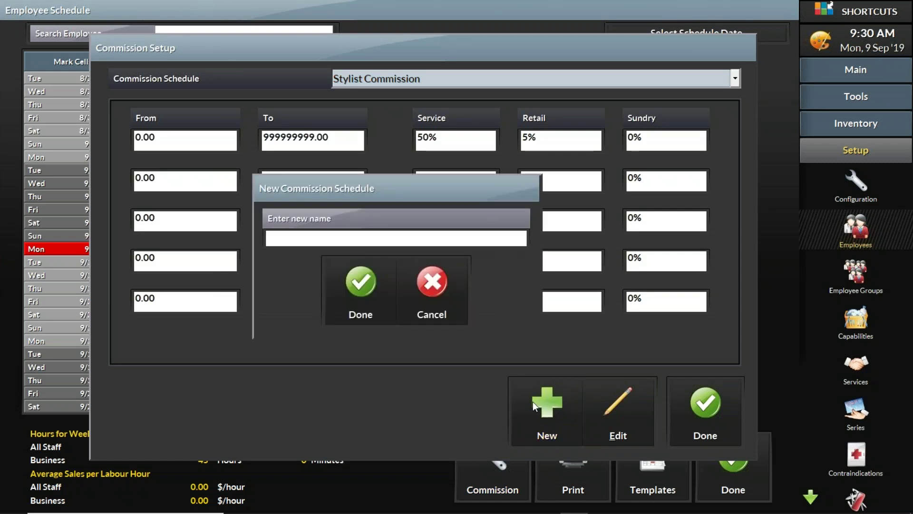
text(Receptionist)
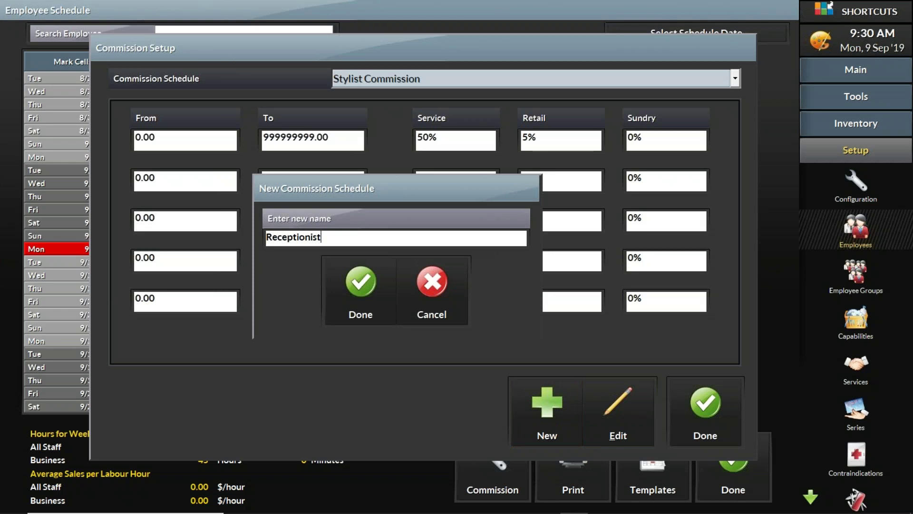
text( Commission)
click(367, 299)
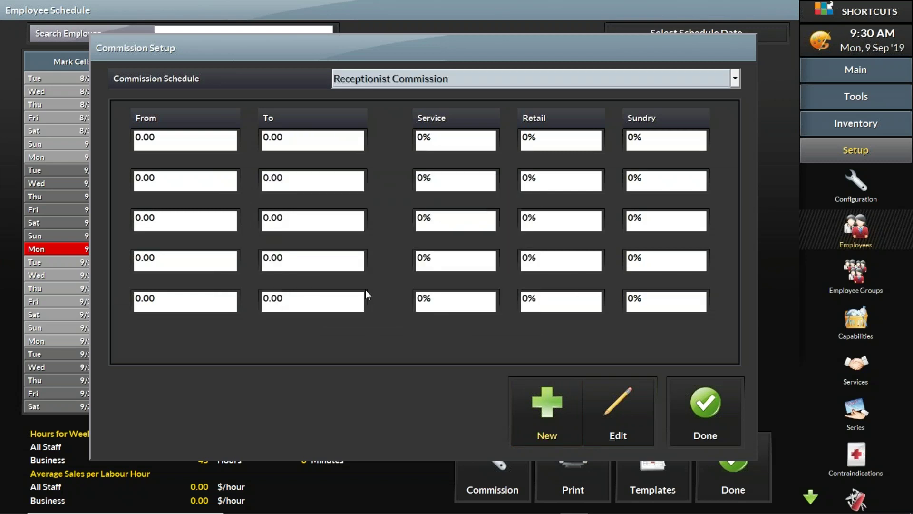
- Set the Receptionist Commission's first tier up to 999999999 with 15% retail, save the schedule and return to the employee details
click(324, 142)
text(999999999)
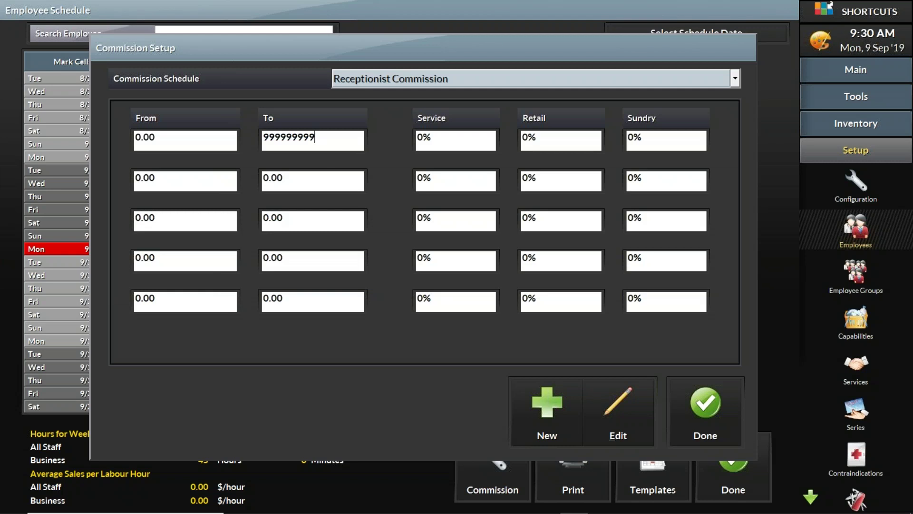
click(445, 137)
click(551, 140)
drag(551, 140, 496, 138)
text(15)
click(677, 412)
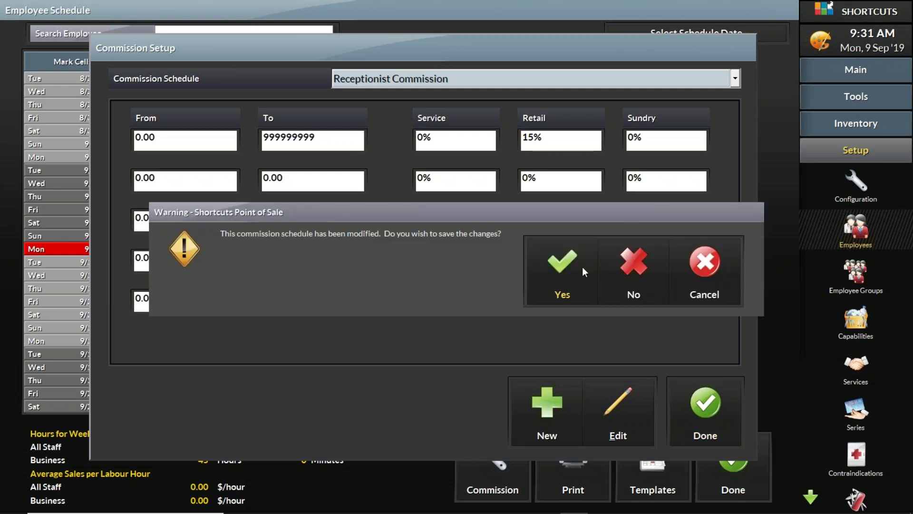
click(566, 267)
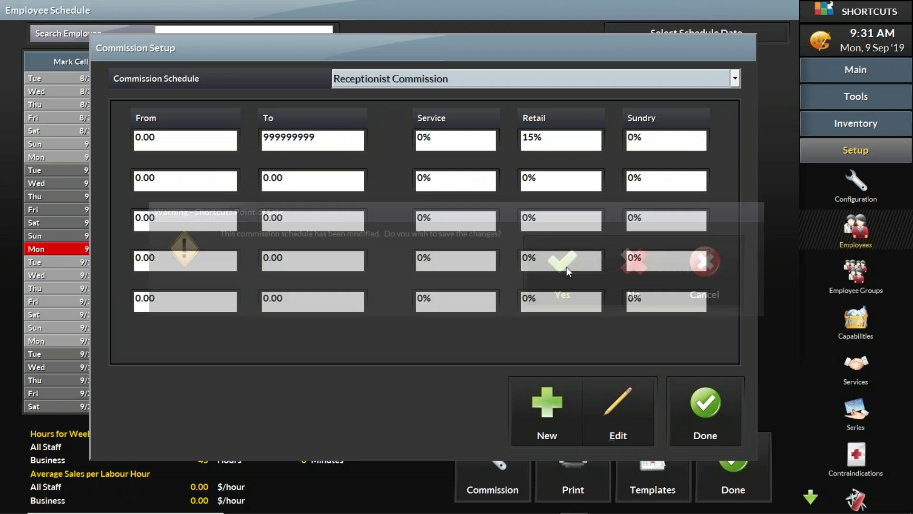
click(729, 457)
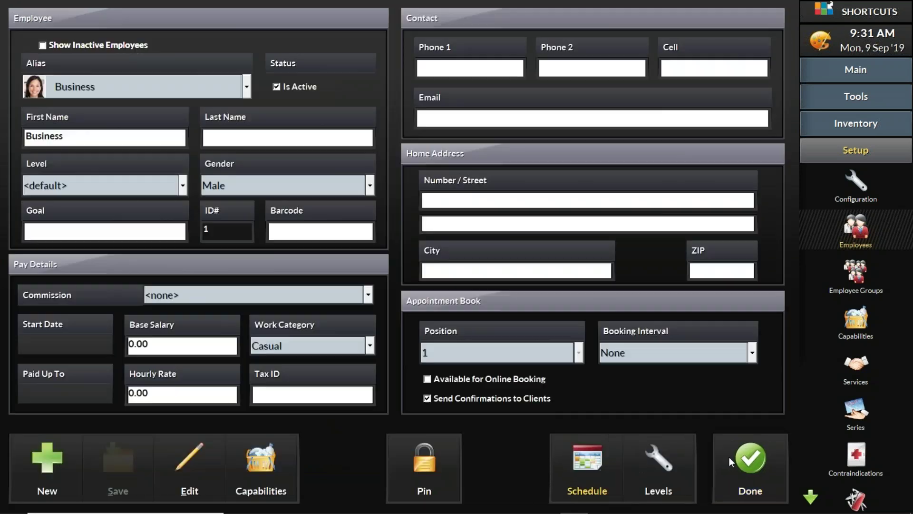
- Leave the employee details and schedule, and reopen the employee setup on the Shortcuts employee's record
click(757, 460)
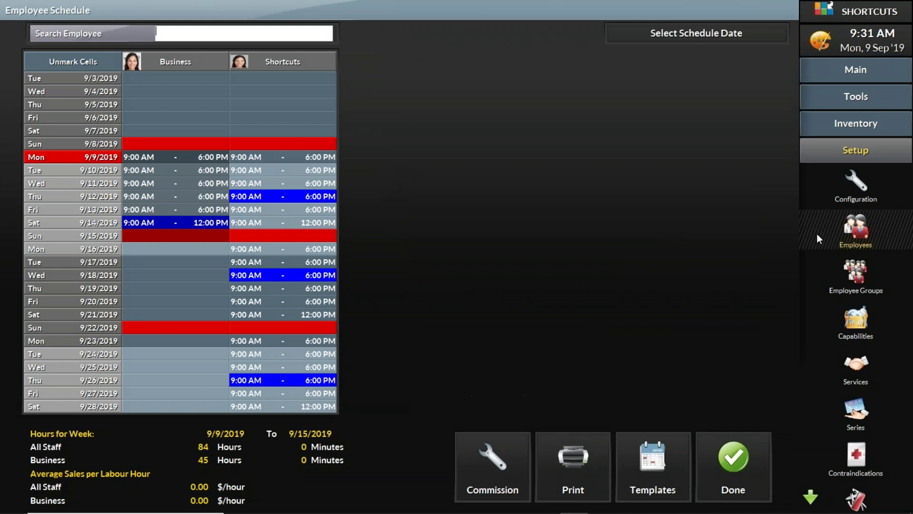
click(726, 465)
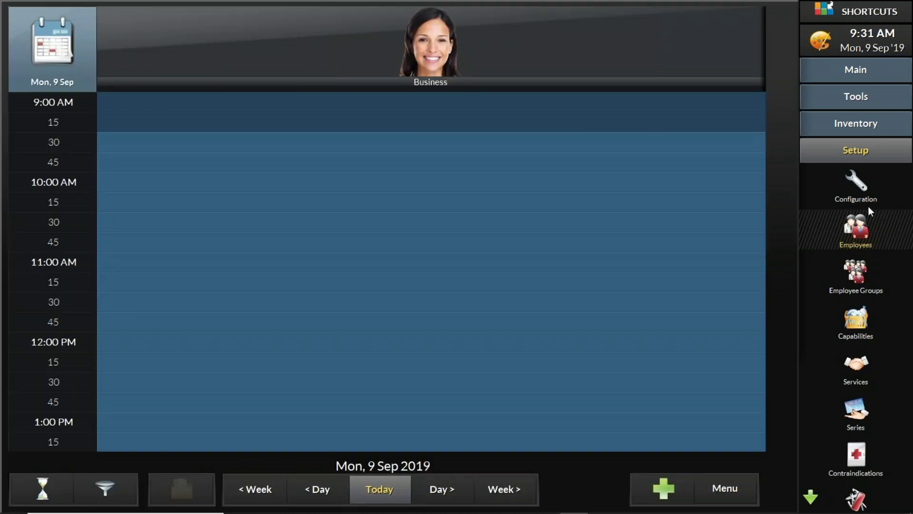
click(859, 232)
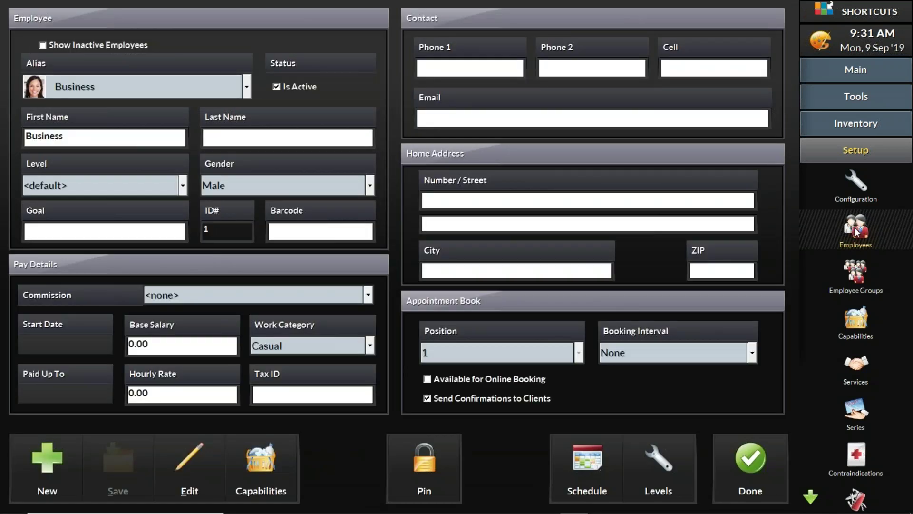
click(246, 88)
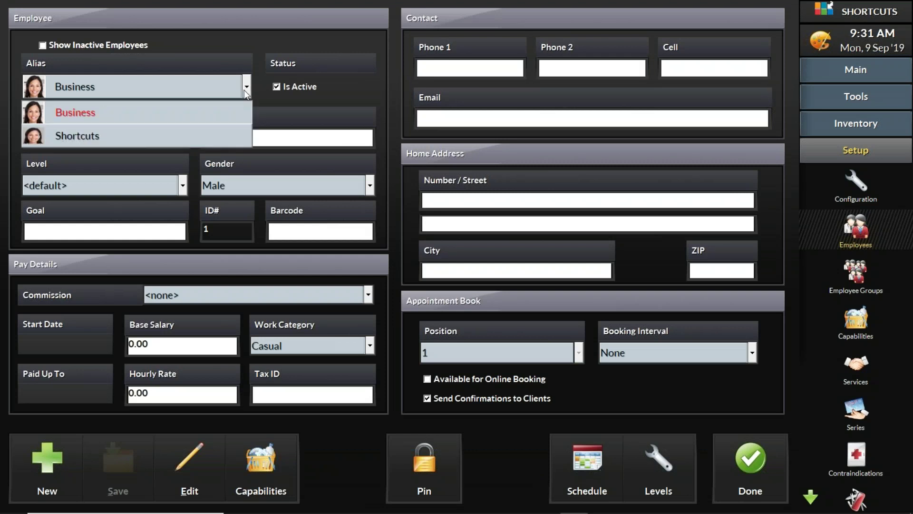
click(220, 135)
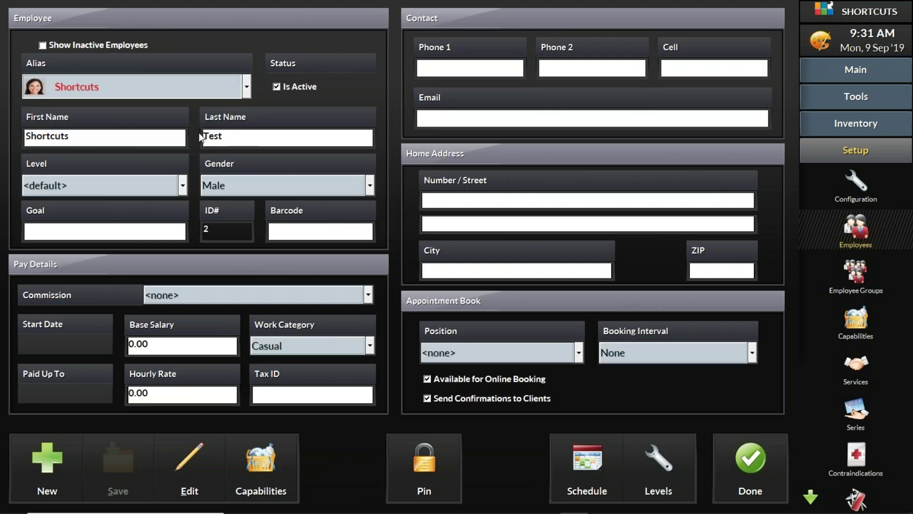
- Assign the Stylist Commission schedule to the Shortcuts employee in the pay details
click(323, 296)
click(322, 295)
click(323, 295)
click(322, 294)
click(322, 292)
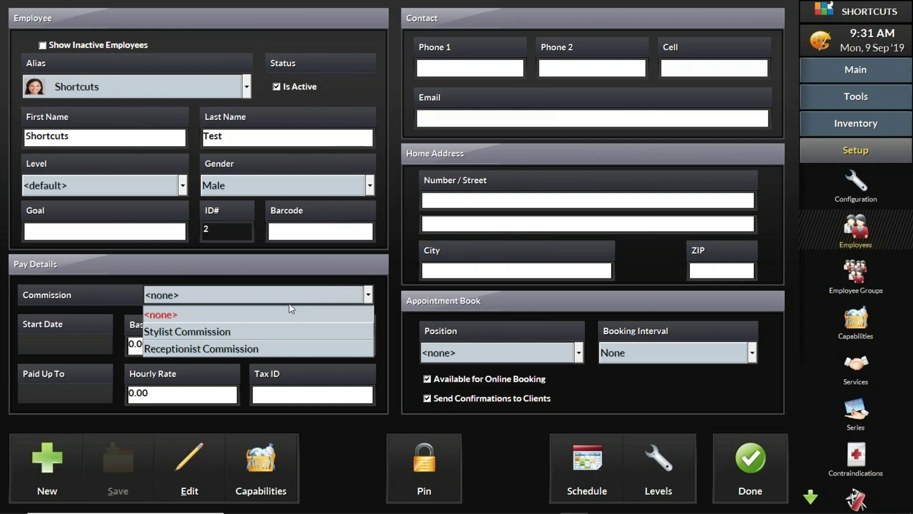
click(233, 337)
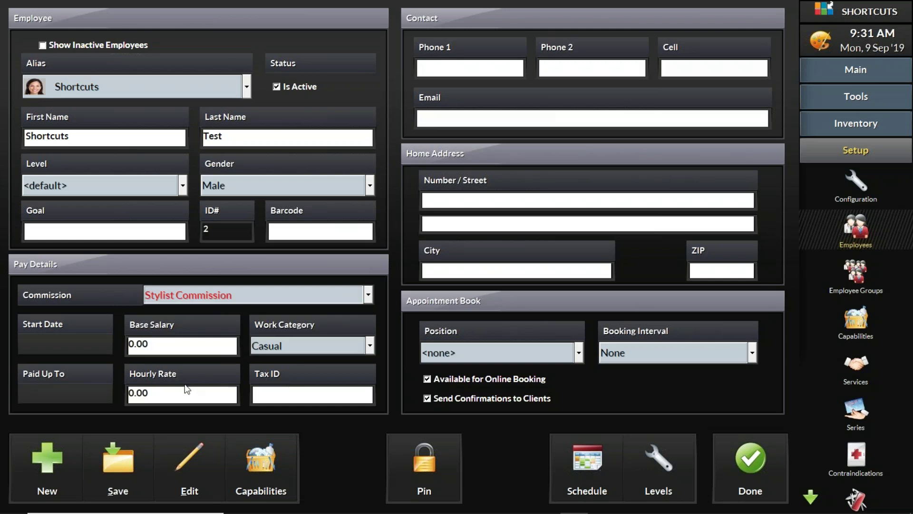
- Set the Shortcuts employee's hourly rate to 11 and save the employee record
drag(153, 393, 119, 387)
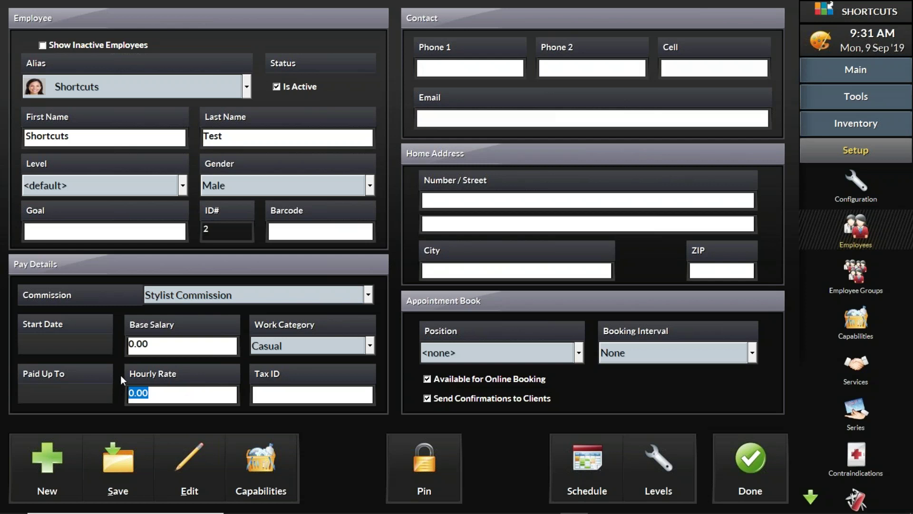
text(11)
click(129, 469)
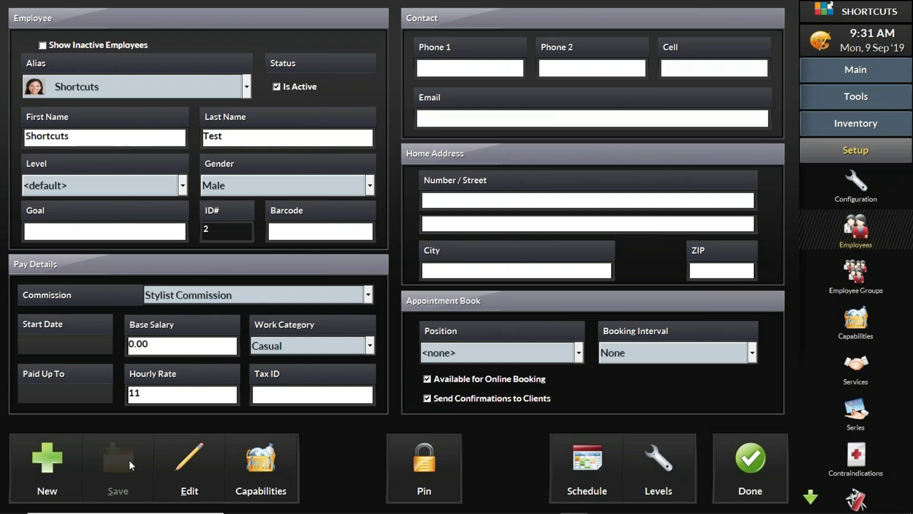
click(160, 396)
- Switch to the PowerPoint presentation, start the slide show from the current Live Demo slide and advance to the Learning Outcomes slide
mouse_move(529, 502)
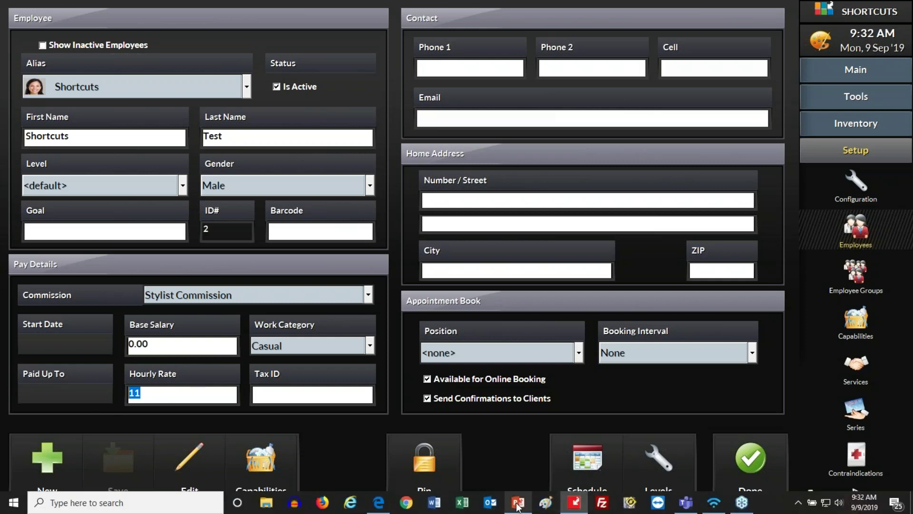
click(518, 502)
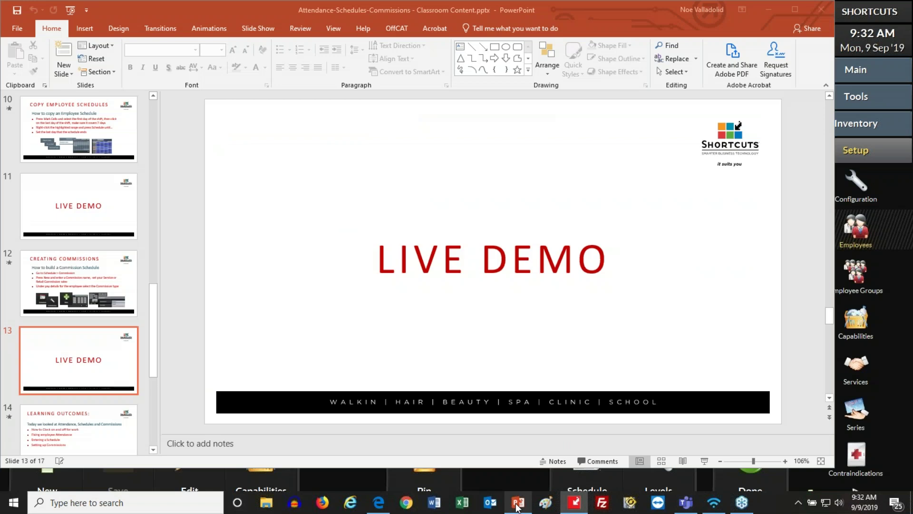
click(704, 460)
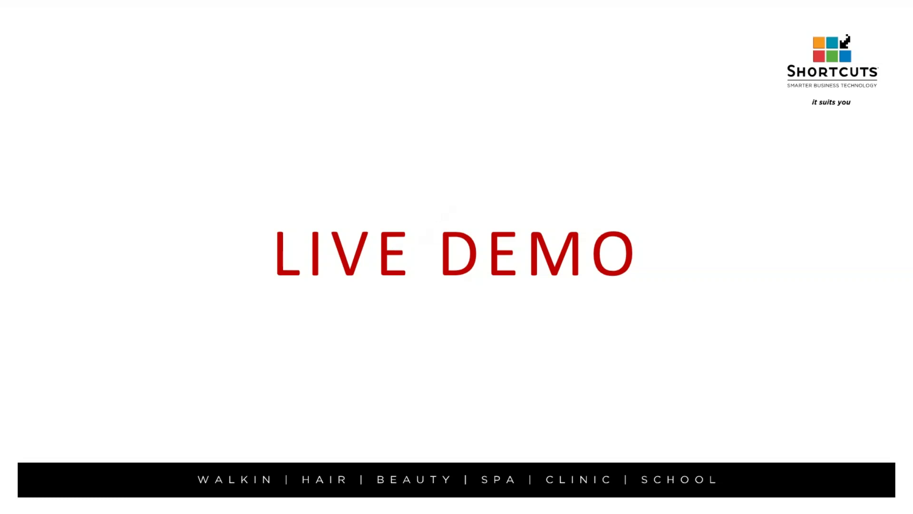
key(Right)
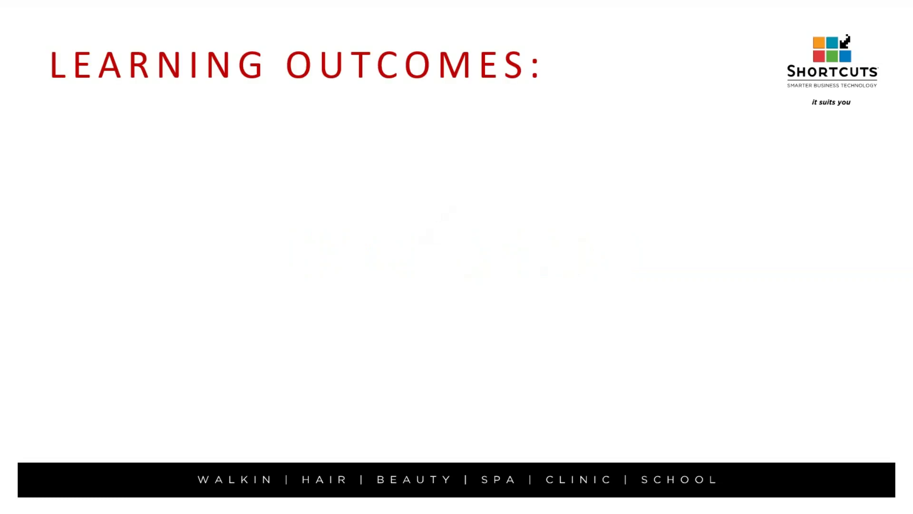
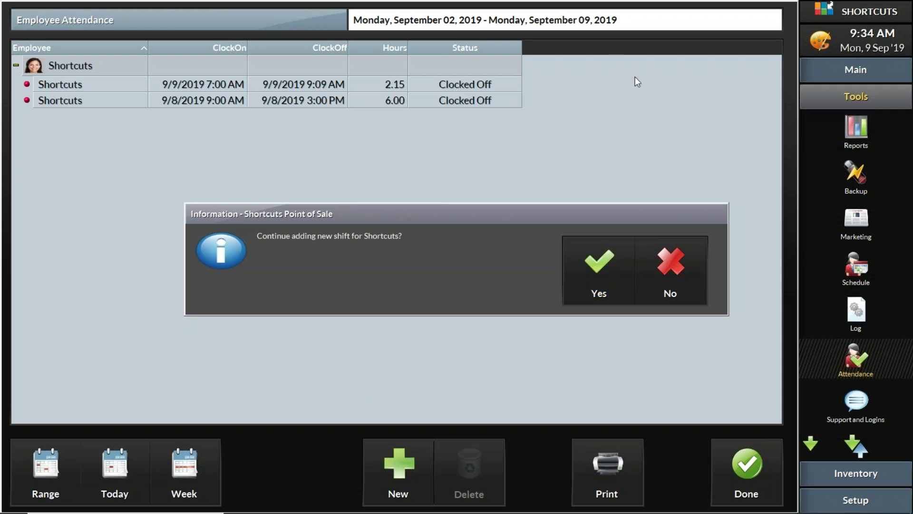
- Confirm adding a shift for the Shortcuts employee on September 7, 2019, from 9:00 AM to 5:00 PM
click(588, 268)
click(609, 135)
click(368, 339)
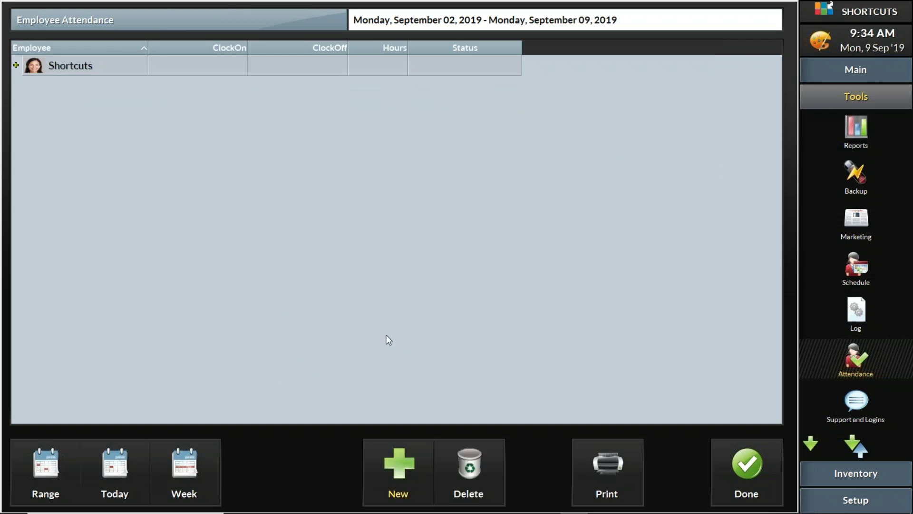
- Add an attendance shift for the Shortcuts employee on September 6, 2019, from 9:00 AM to 5:00 PM
click(76, 68)
click(383, 459)
click(593, 263)
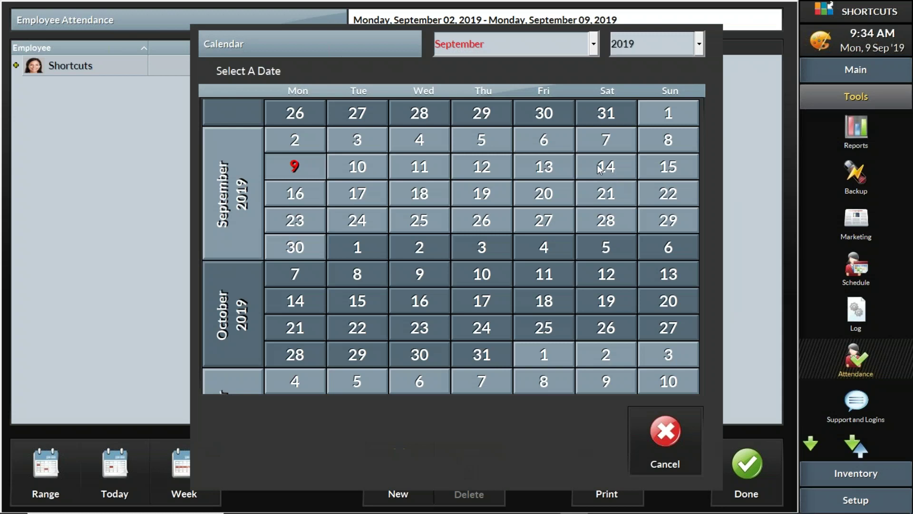
click(552, 147)
click(392, 341)
- Add an attendance shift for the Shortcuts employee on September 5, 2019, from 9:00 AM to 5:00 PM
click(379, 491)
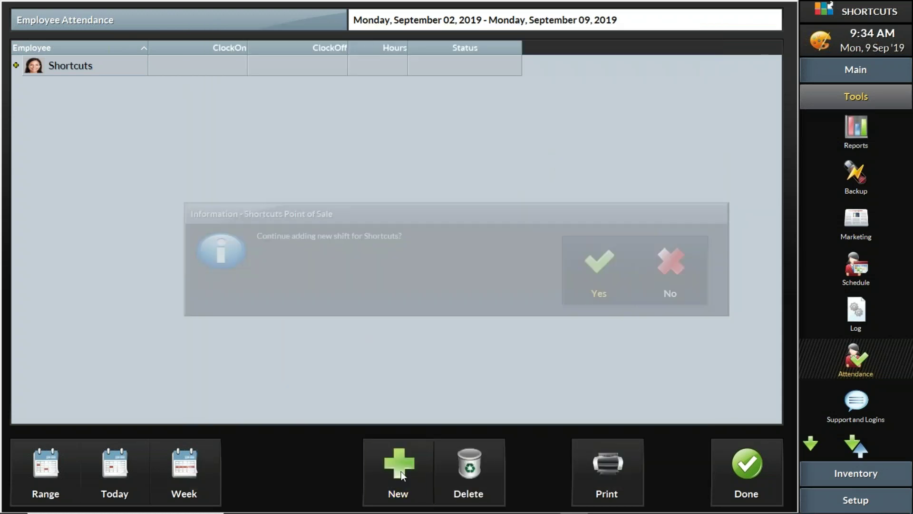
click(593, 264)
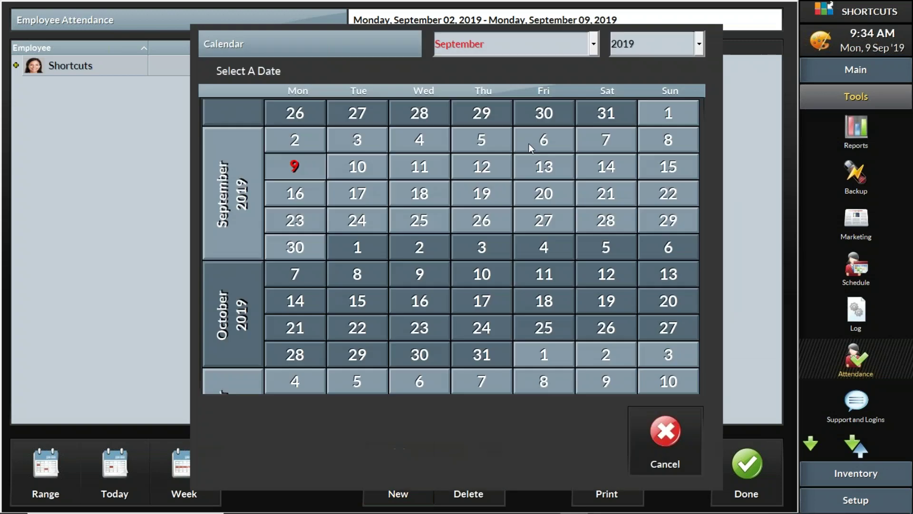
click(482, 146)
click(380, 386)
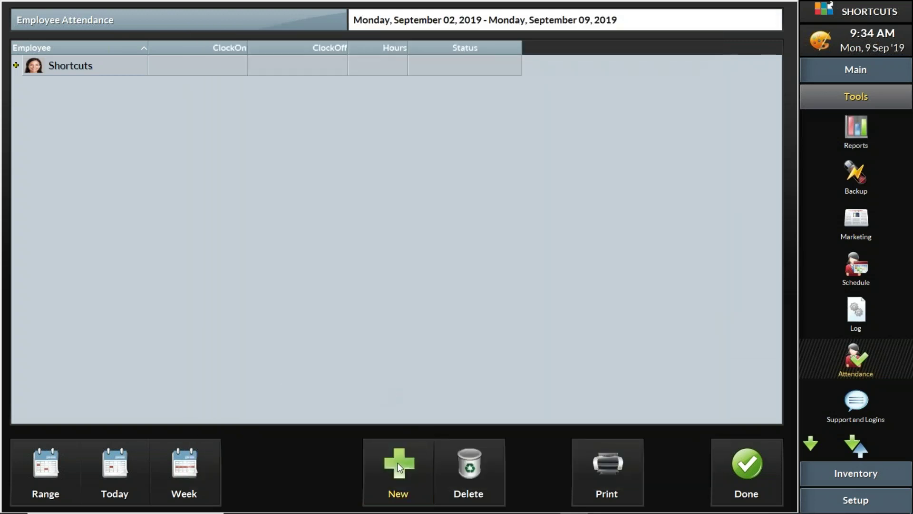
- Add an attendance shift for the Shortcuts employee on September 3, 2019, from 9:00 AM to 5:00 PM
click(397, 462)
click(604, 278)
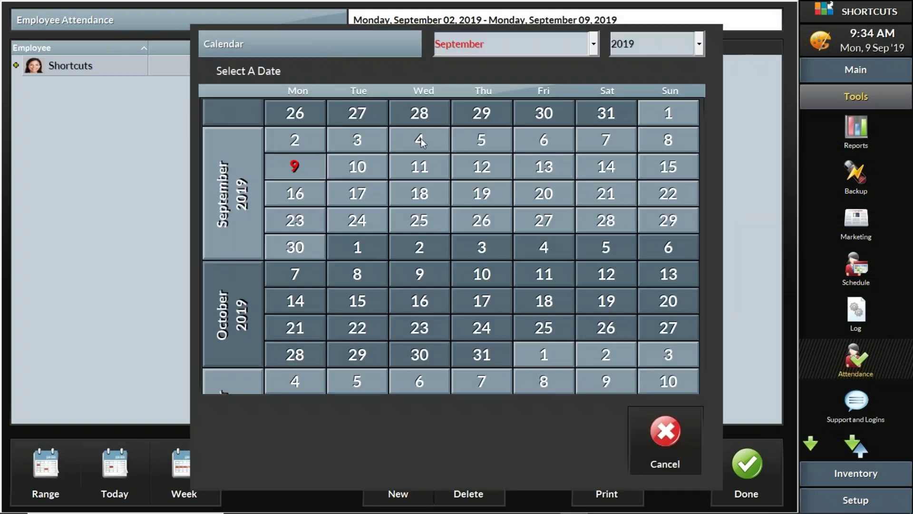
click(364, 141)
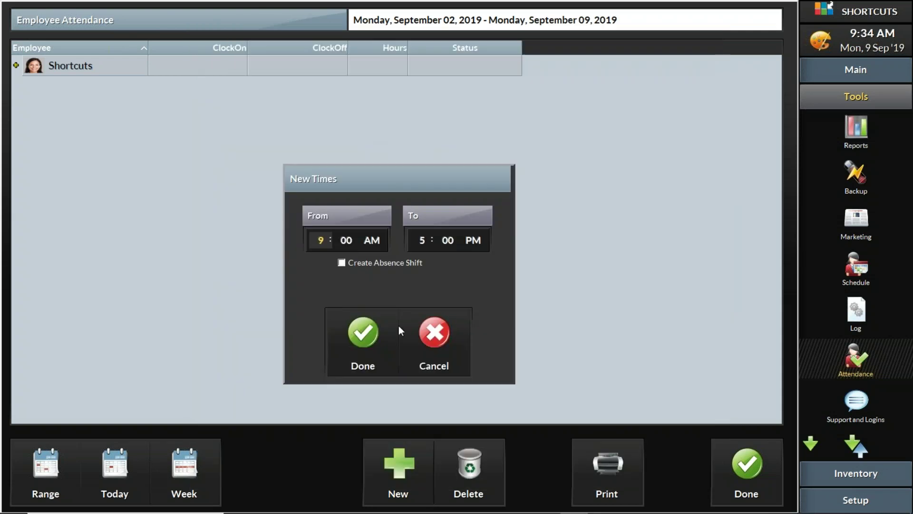
click(386, 340)
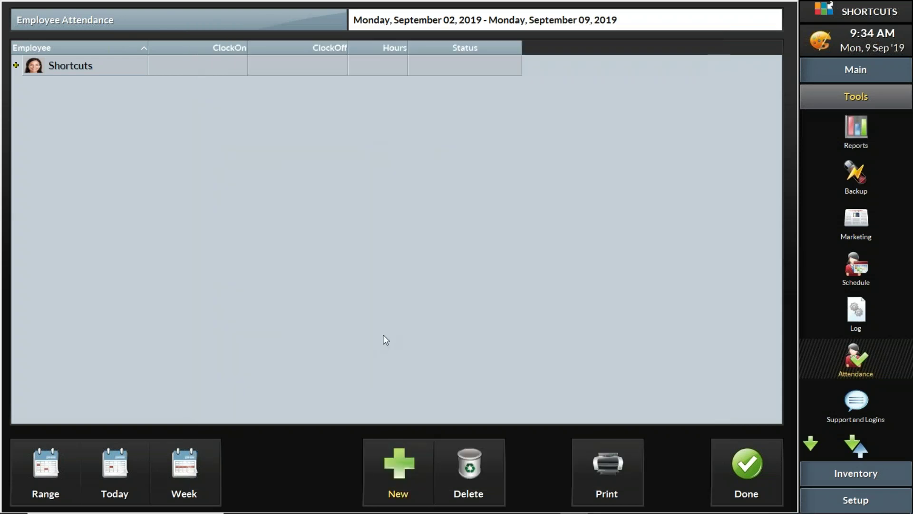
- Add a September 2, 2019 shift from 9:00 AM to 5:00 PM for the Shortcuts employee and expand the employee's shift list
click(400, 482)
click(589, 285)
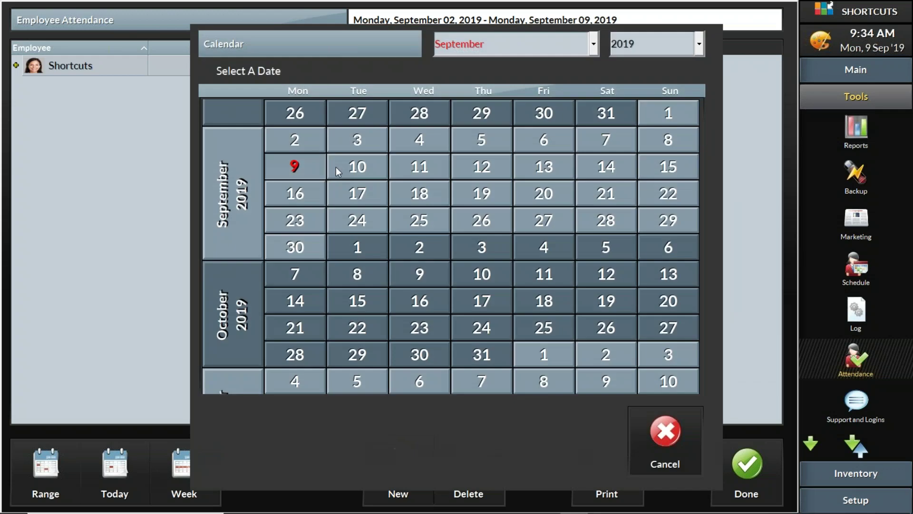
click(310, 147)
click(370, 338)
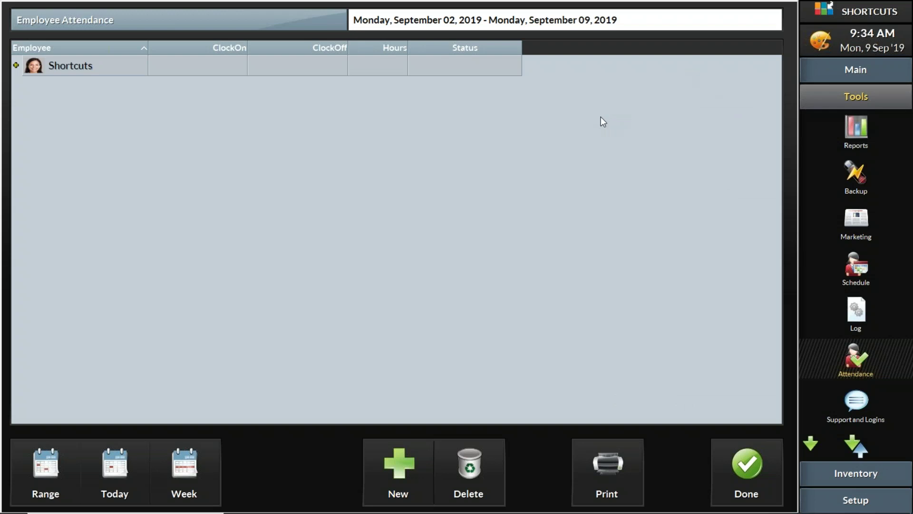
click(16, 66)
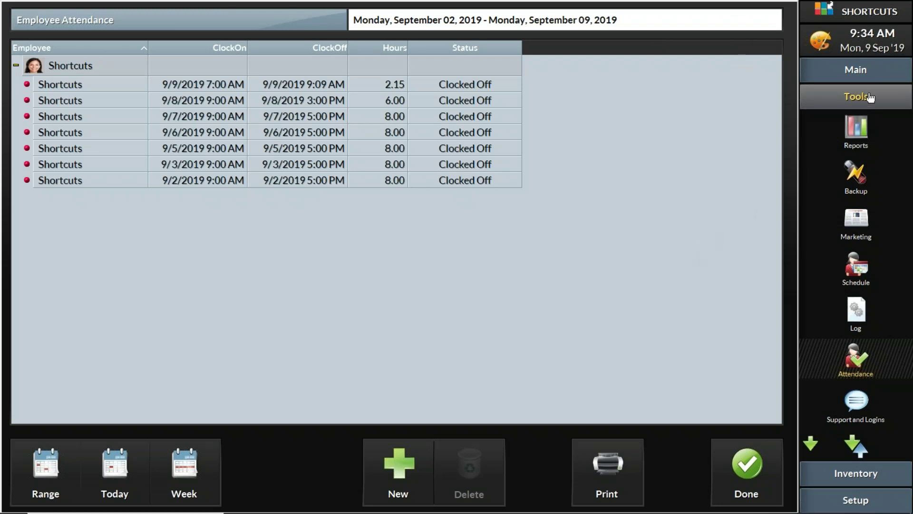
- Go to the reports, close the Employee Hours preview and select the Commission/Wages Report in the Employees category
click(854, 128)
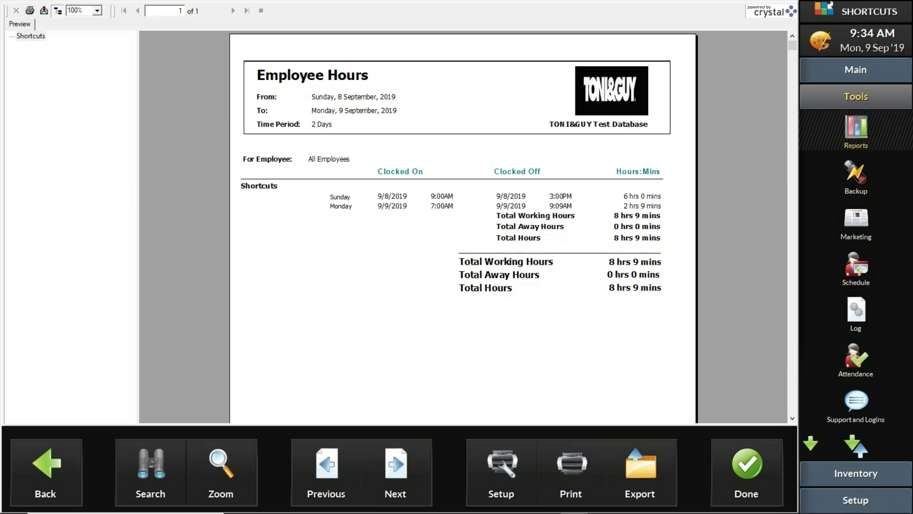
click(761, 456)
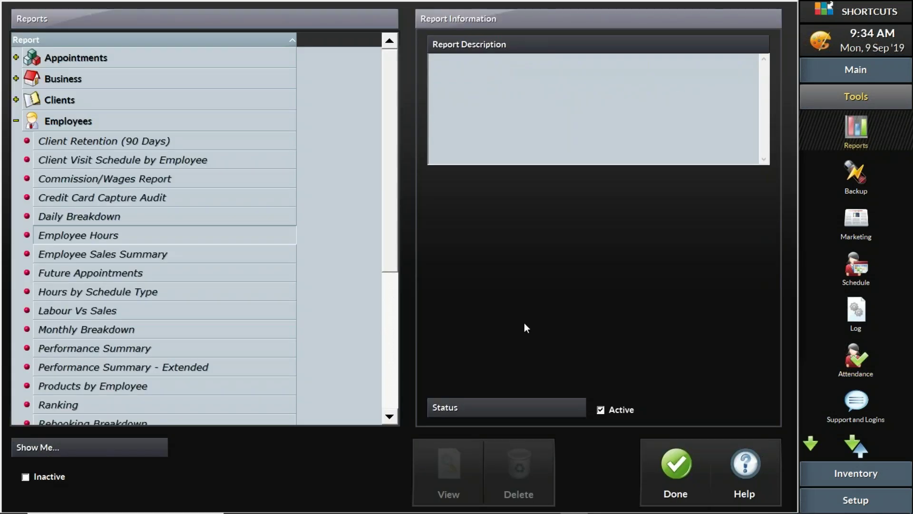
click(126, 118)
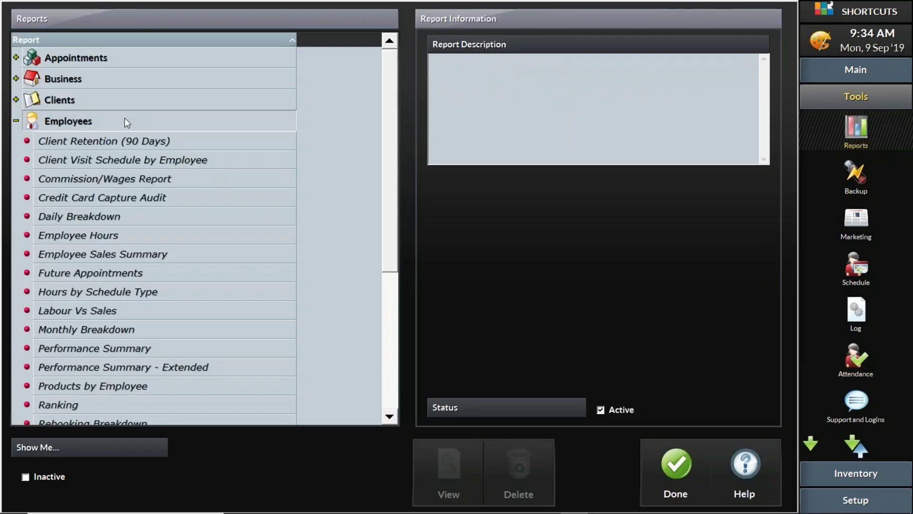
click(16, 122)
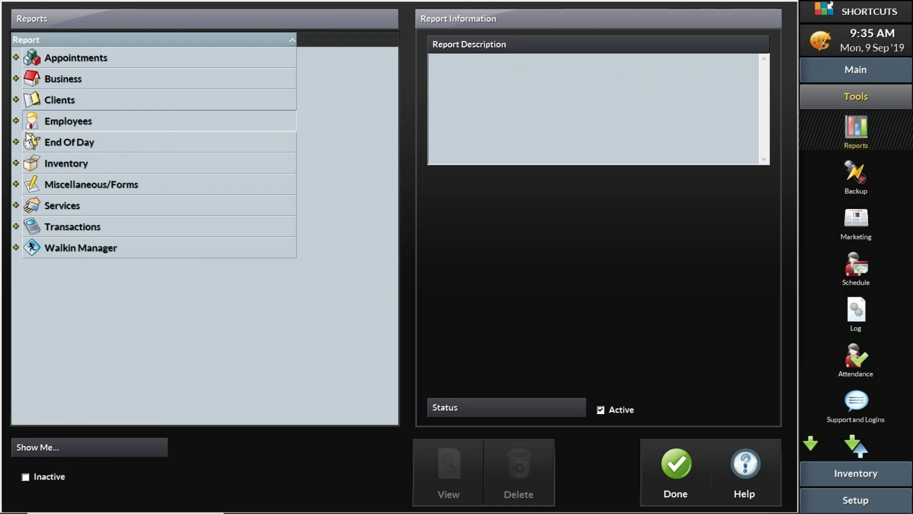
click(16, 121)
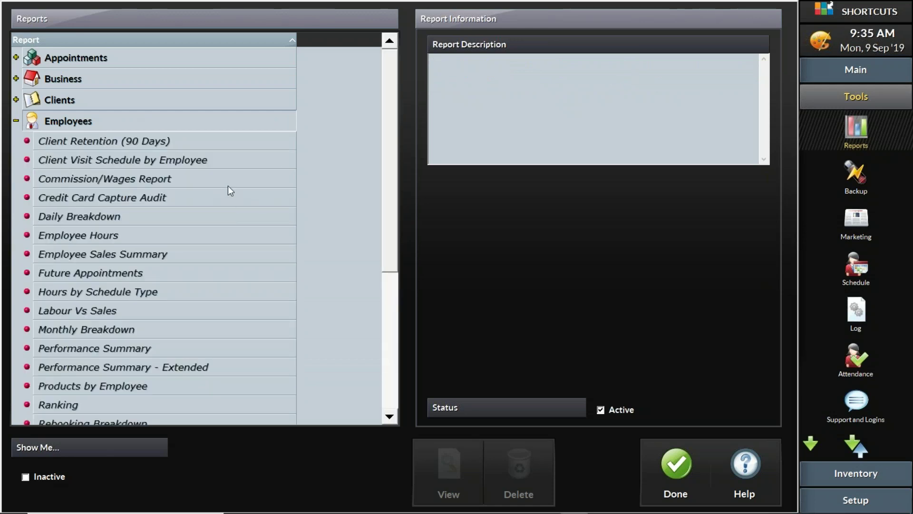
click(189, 181)
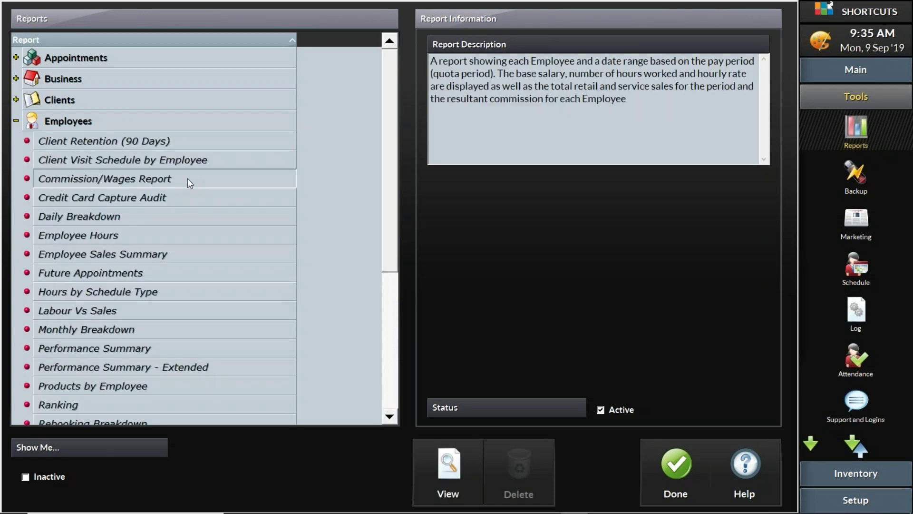
click(16, 122)
click(16, 122)
- Open the Commission/Wages Report options and set the date range from September 2 to September 8, 2019
click(464, 457)
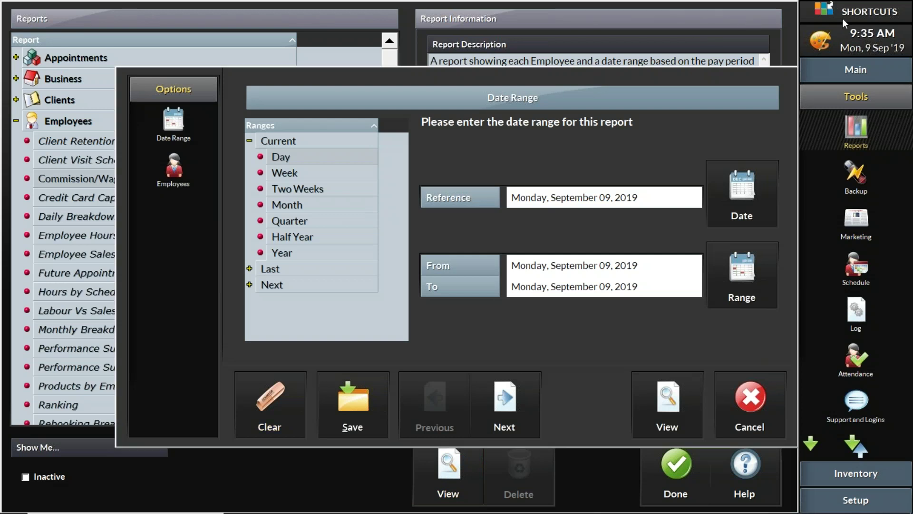
click(731, 276)
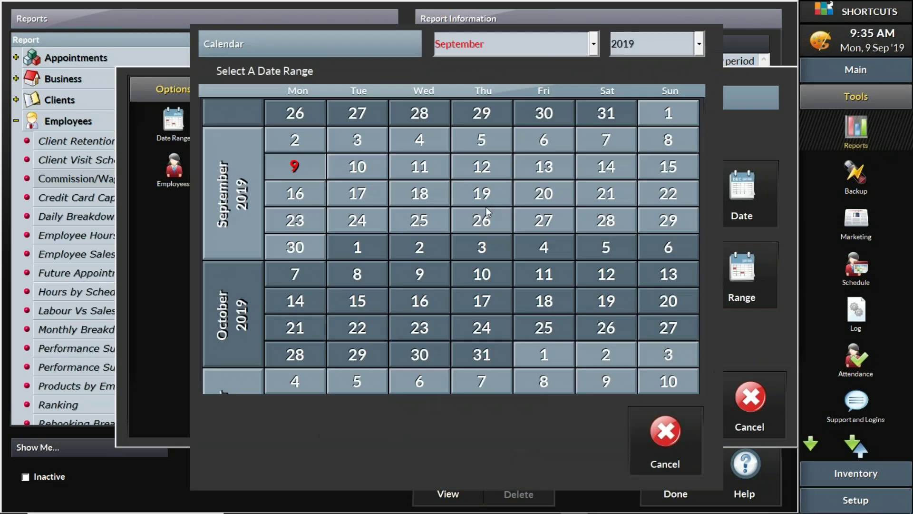
click(296, 142)
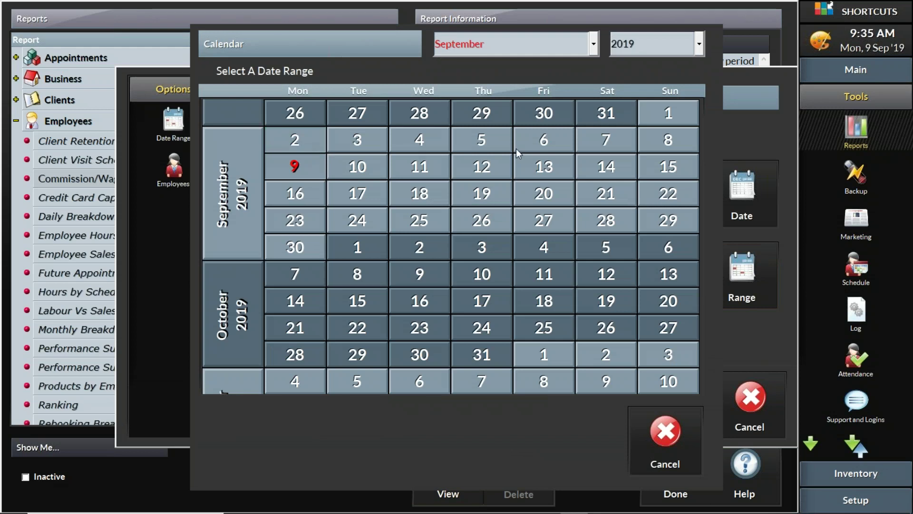
click(673, 139)
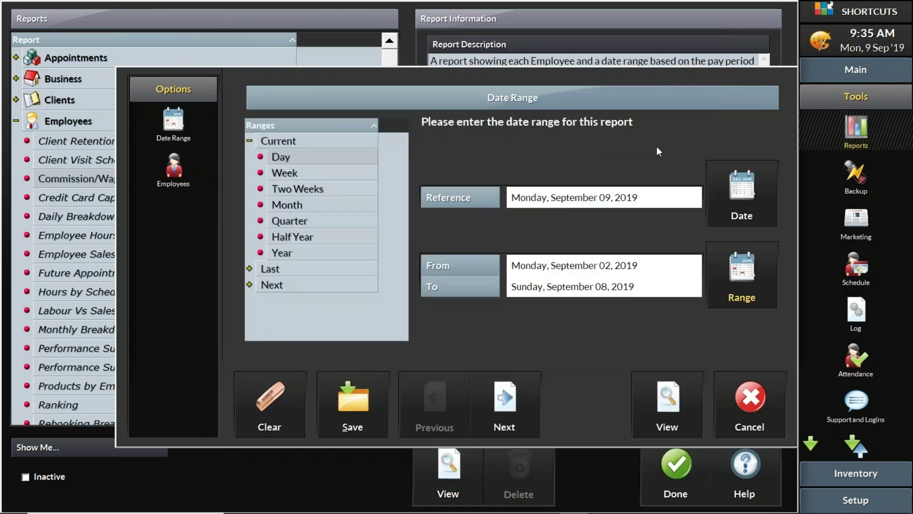
- Generate the Commission/Wages Report preview for the chosen date range and go to its second page
click(673, 386)
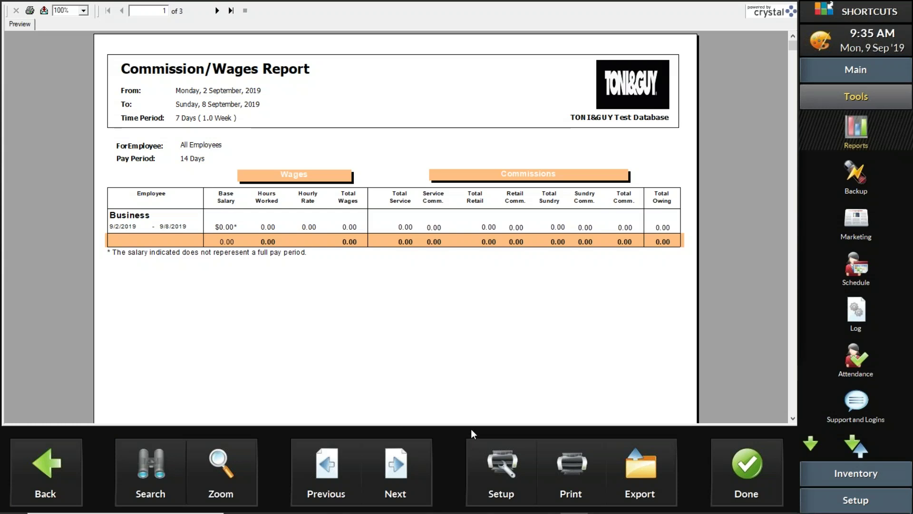
click(409, 457)
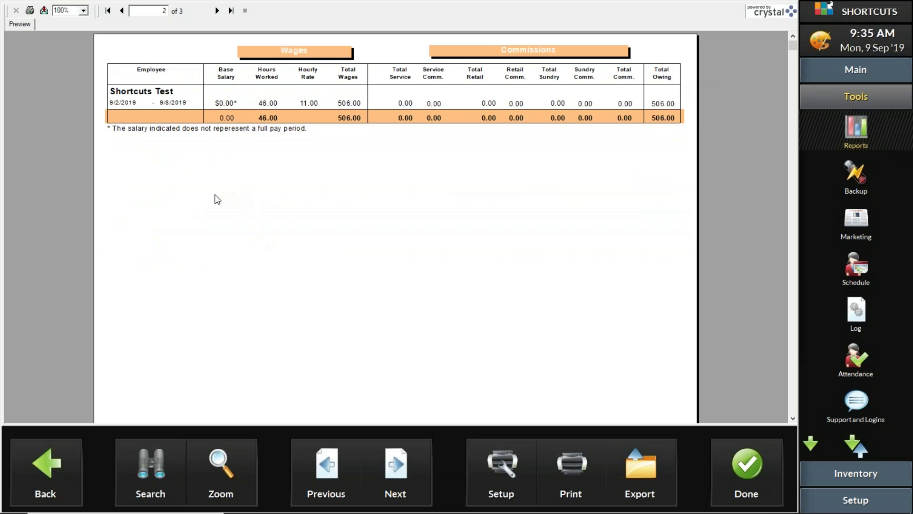
- Examine the Shortcuts employee's hours worked, hourly rate, total wages, service commission and total owing, and close the report preview
click(272, 105)
click(312, 104)
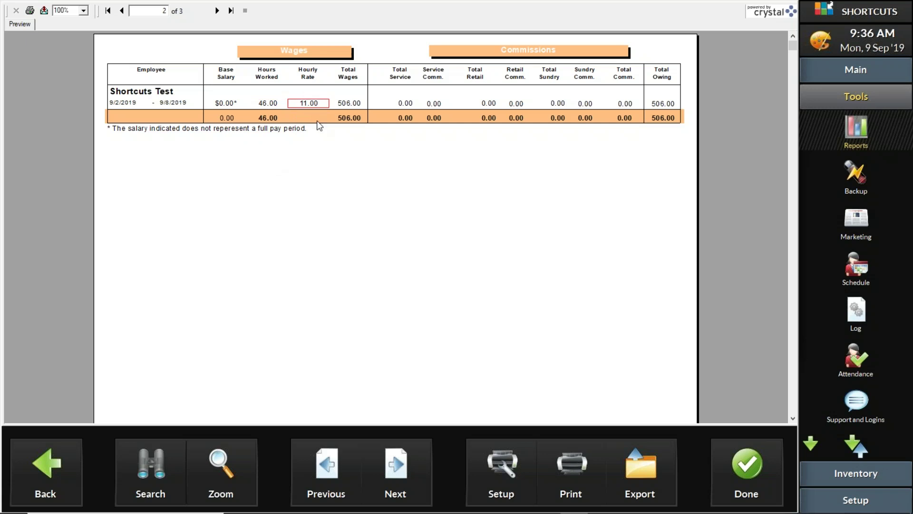
click(346, 118)
click(407, 106)
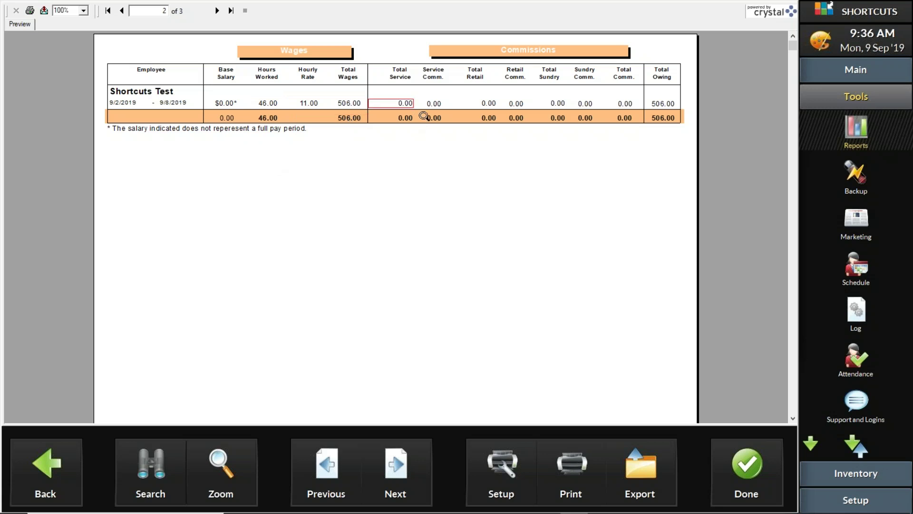
click(435, 104)
click(410, 105)
click(434, 104)
click(663, 104)
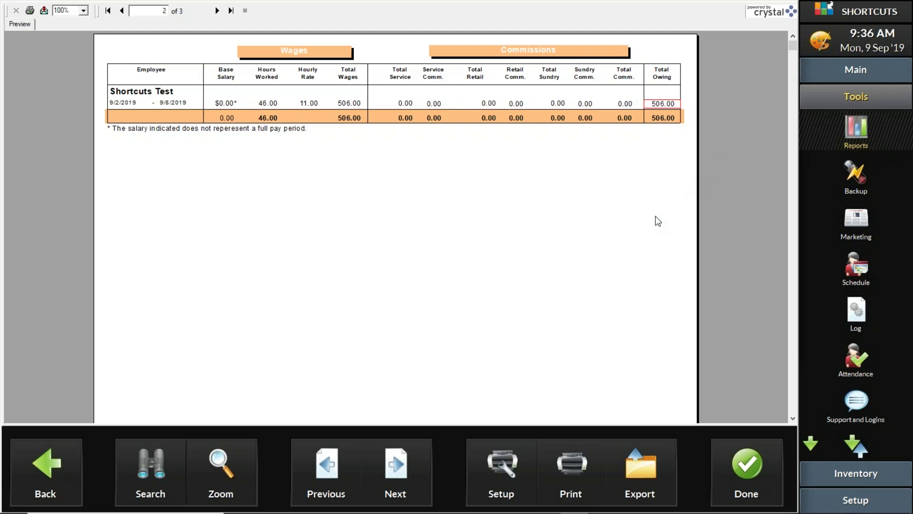
click(746, 463)
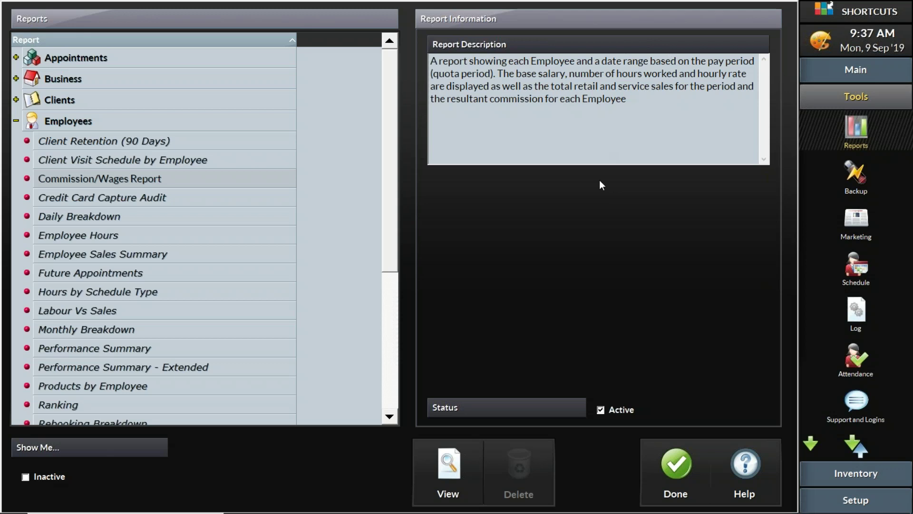
- Switch to the PowerPoint presentation, start the slide show from the QA slide and advance to the Contact Us slide
mouse_move(553, 511)
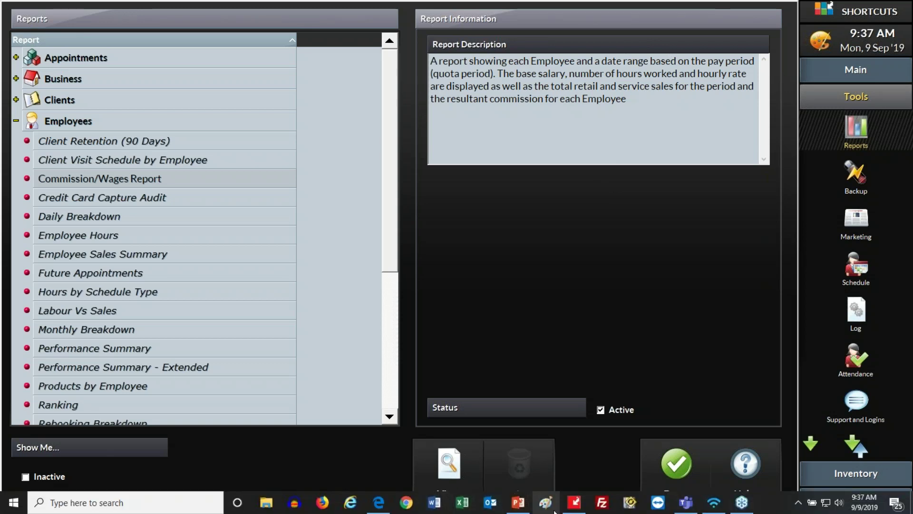
click(520, 503)
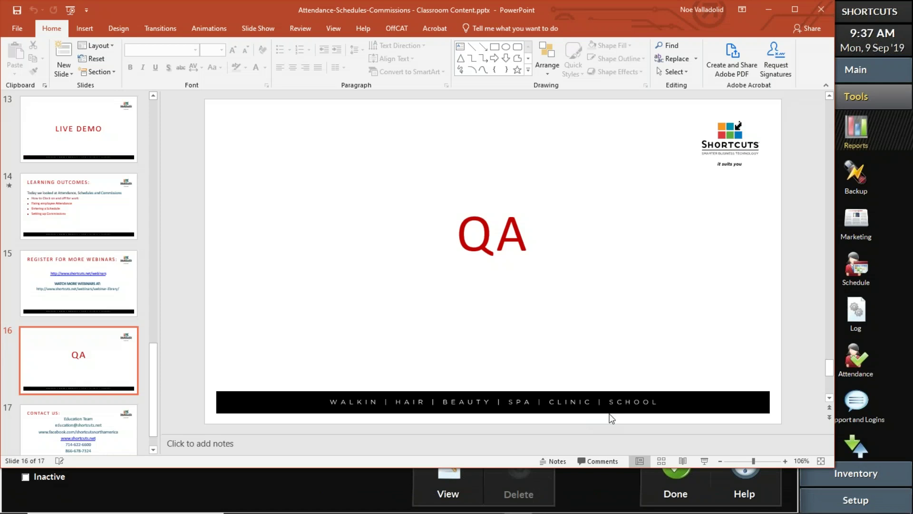
click(704, 461)
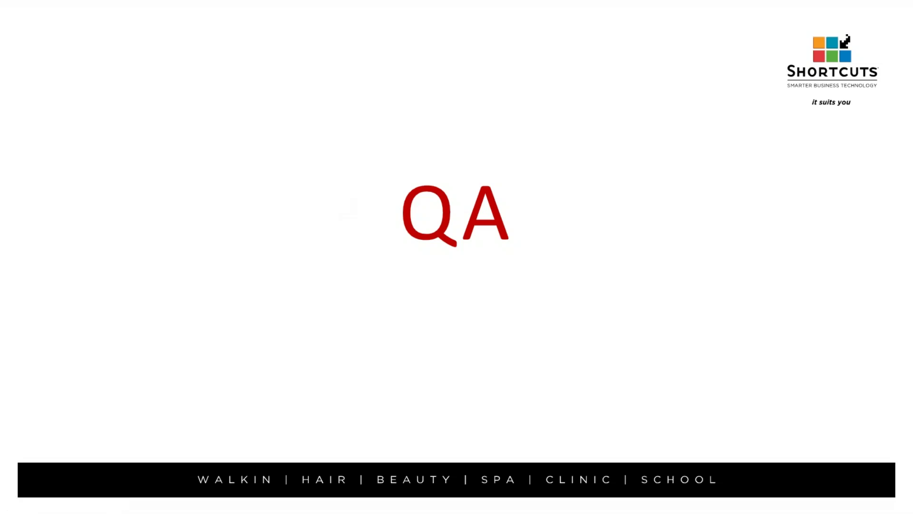
click(242, 208)
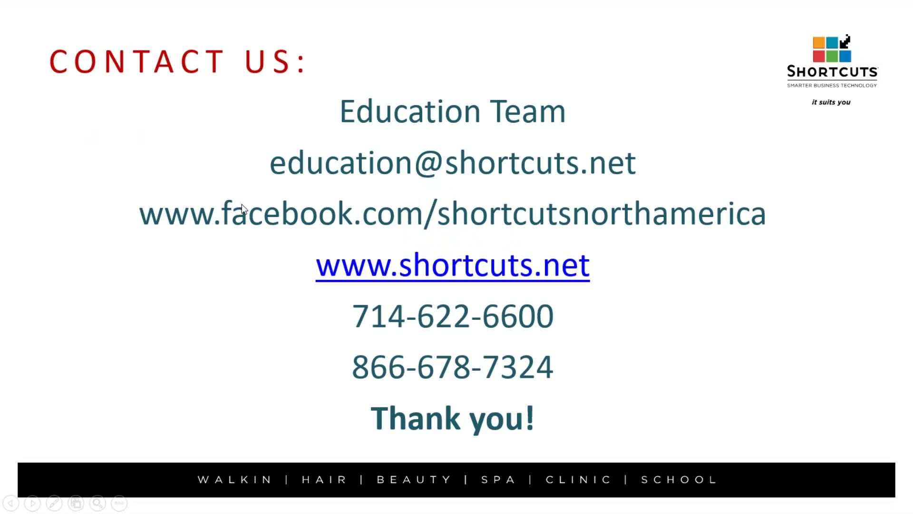